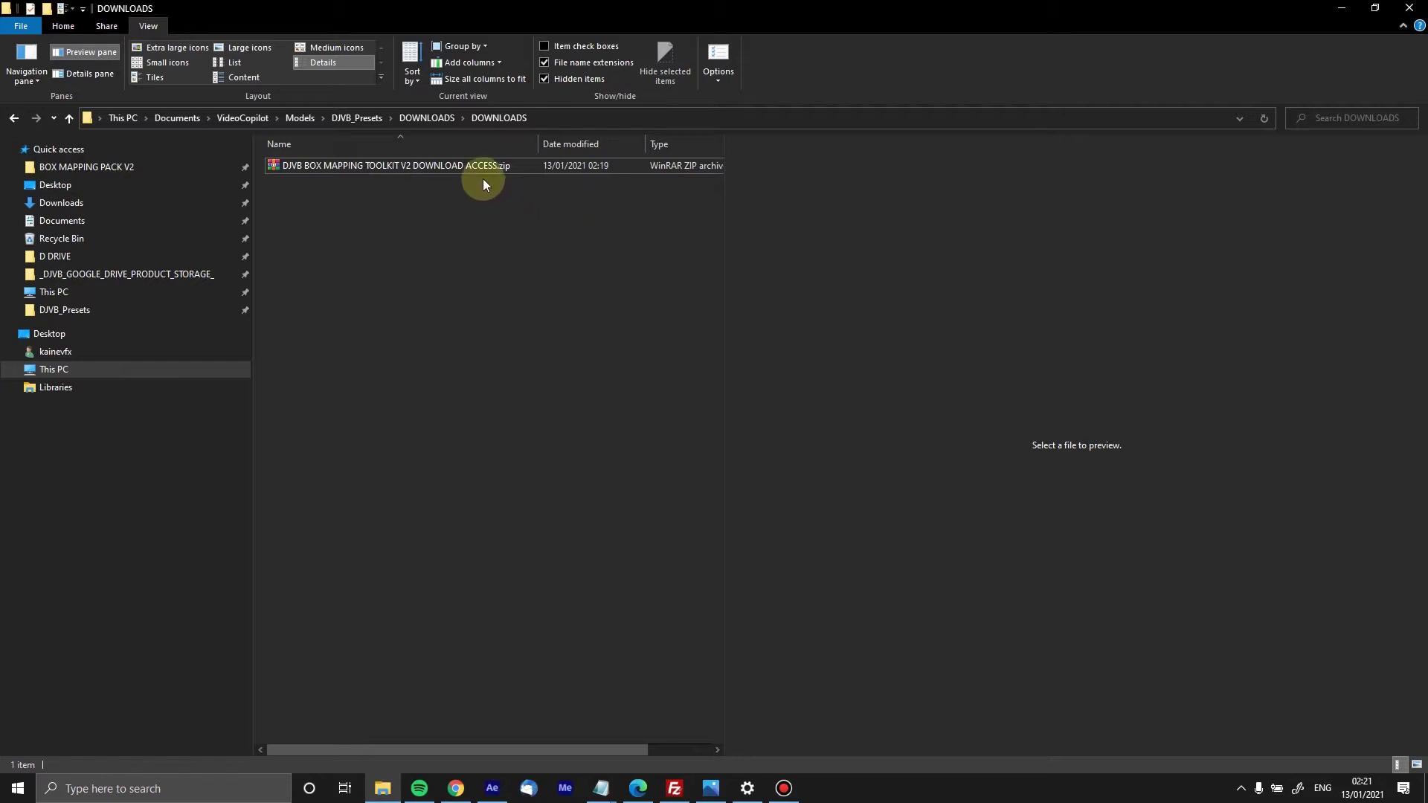
- Extract the Box Mapping Toolkit V2 zip to DJVB BOX MAPPING TOOLKIT V2 DOWNLOAD ACCESS
{"action": "left_click", "coordinate": [408, 162]}
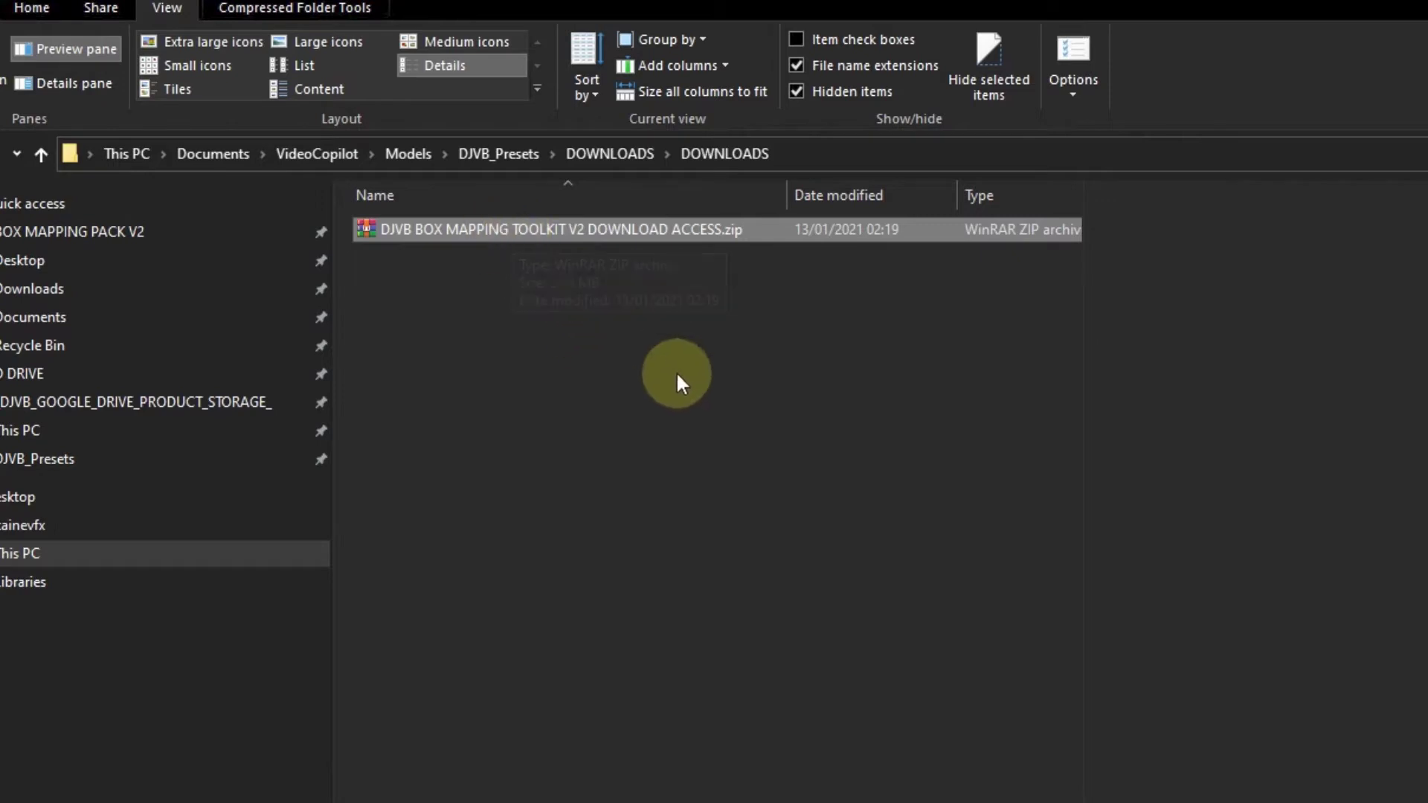
{"action": "left_click", "coordinate": [716, 405]}
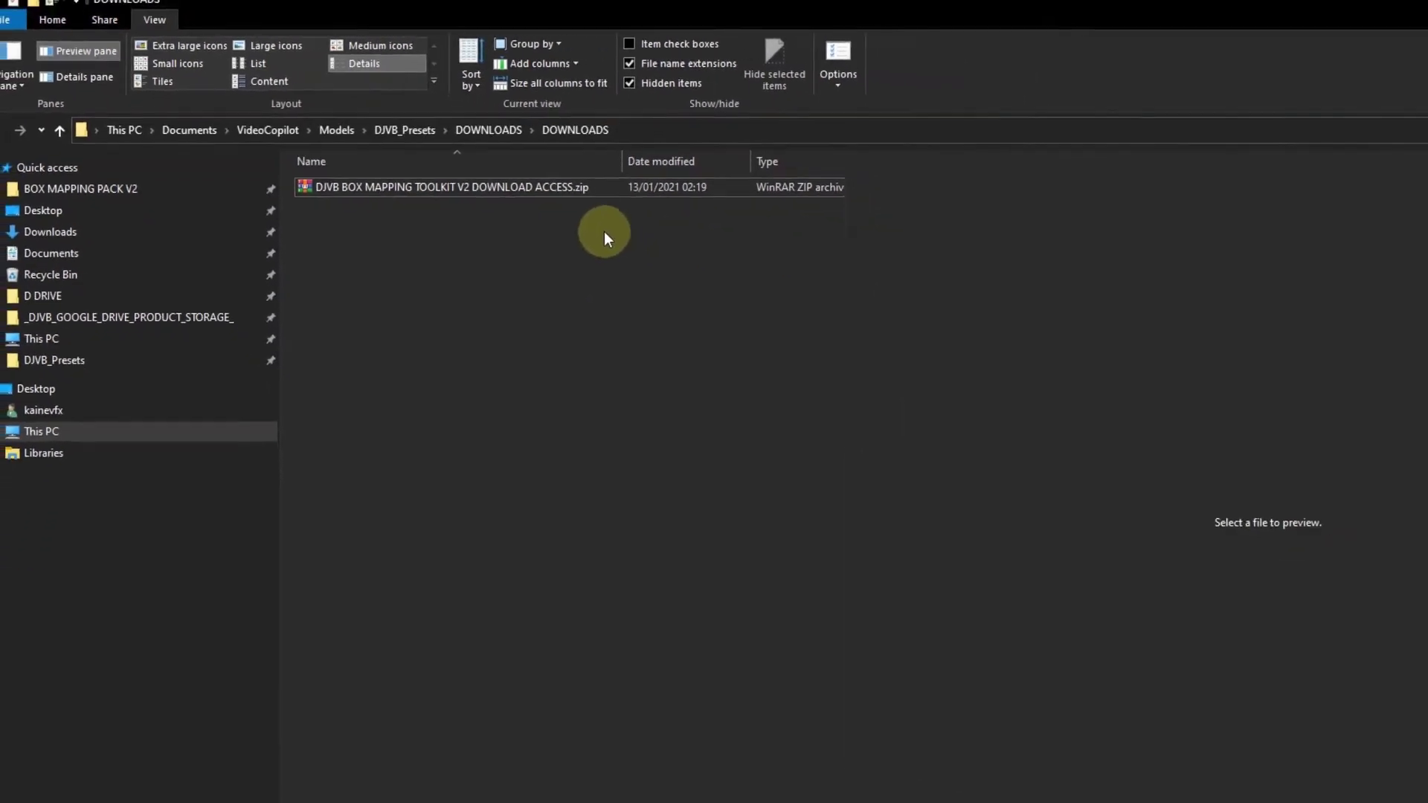
{"action": "left_click", "coordinate": [583, 200]}
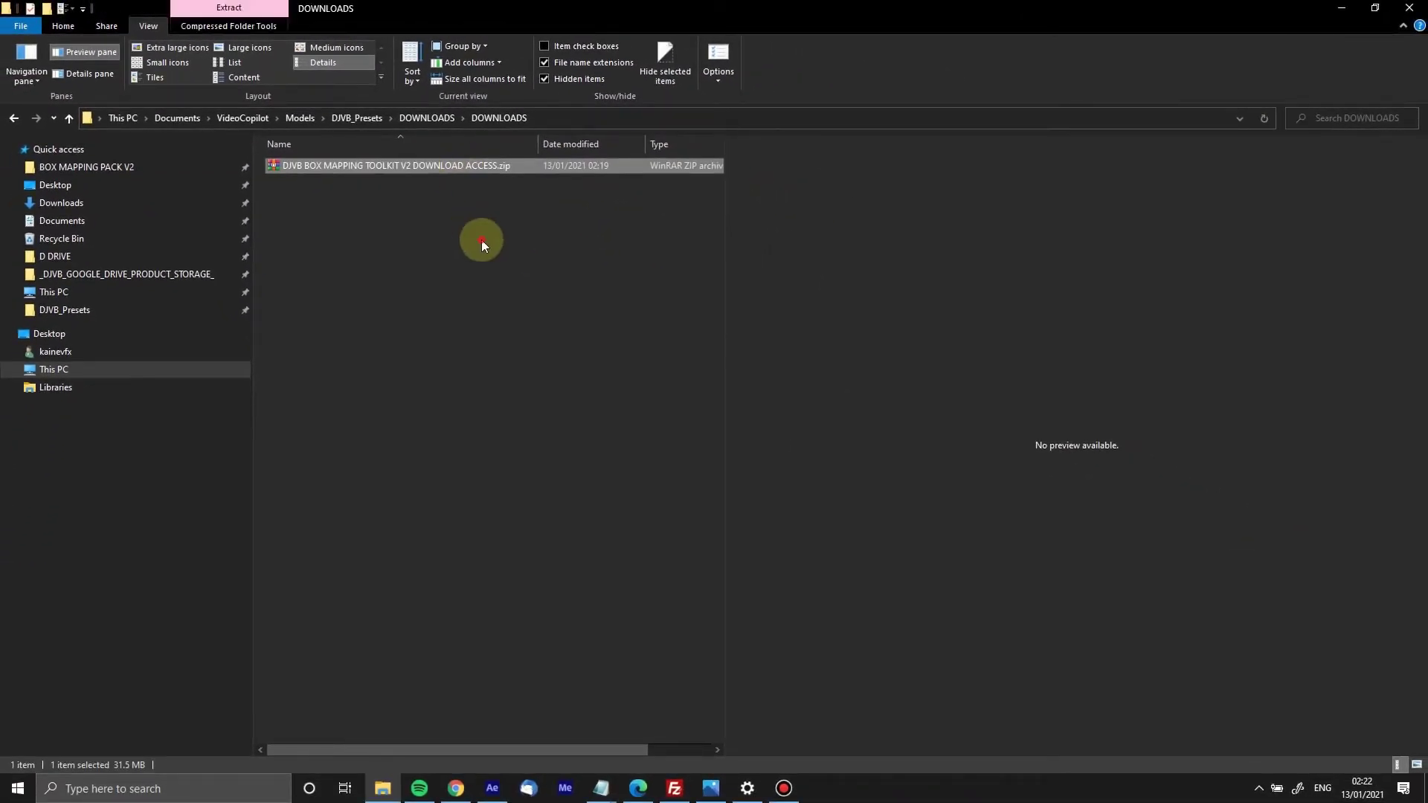
{"action": "left_click", "coordinate": [480, 239]}
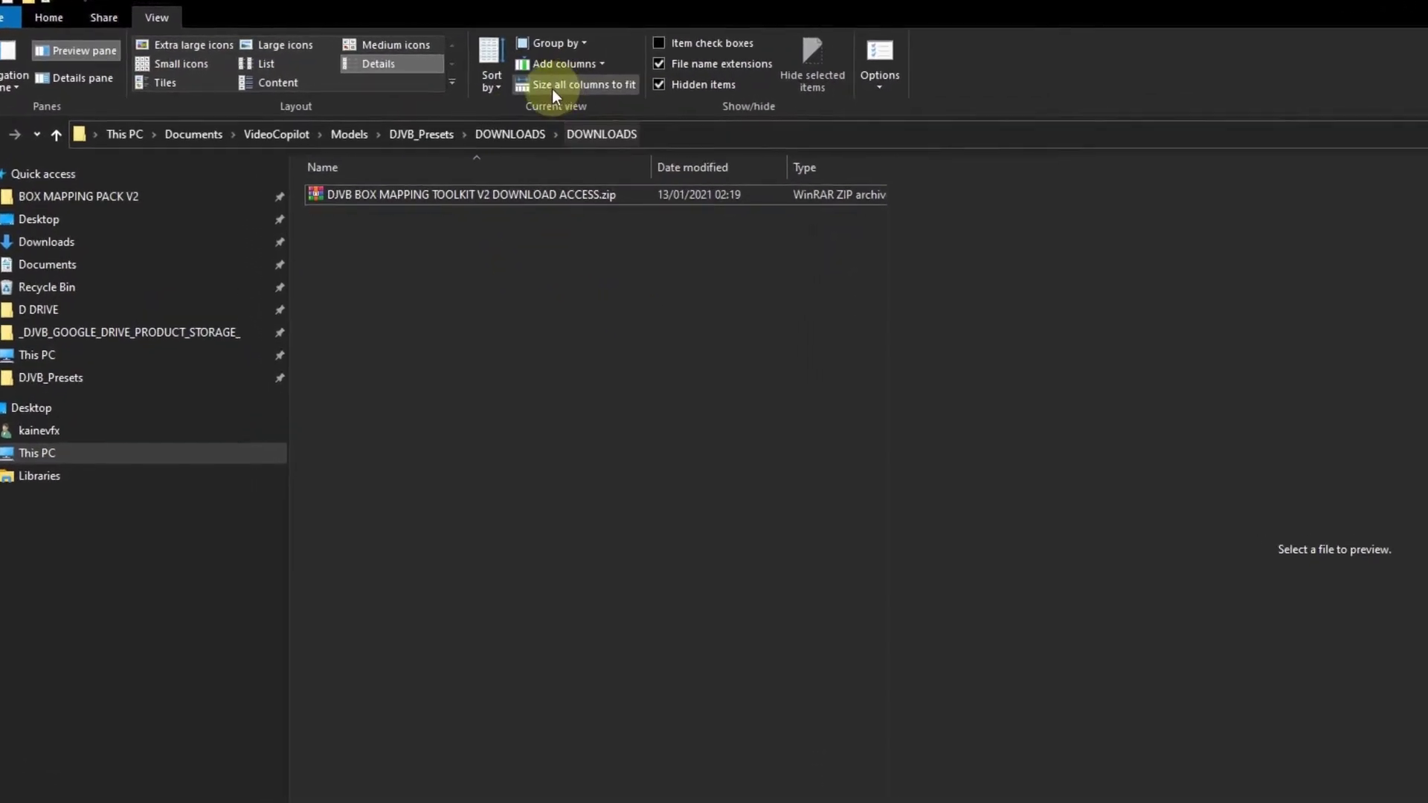
{"action": "left_click", "coordinate": [527, 195]}
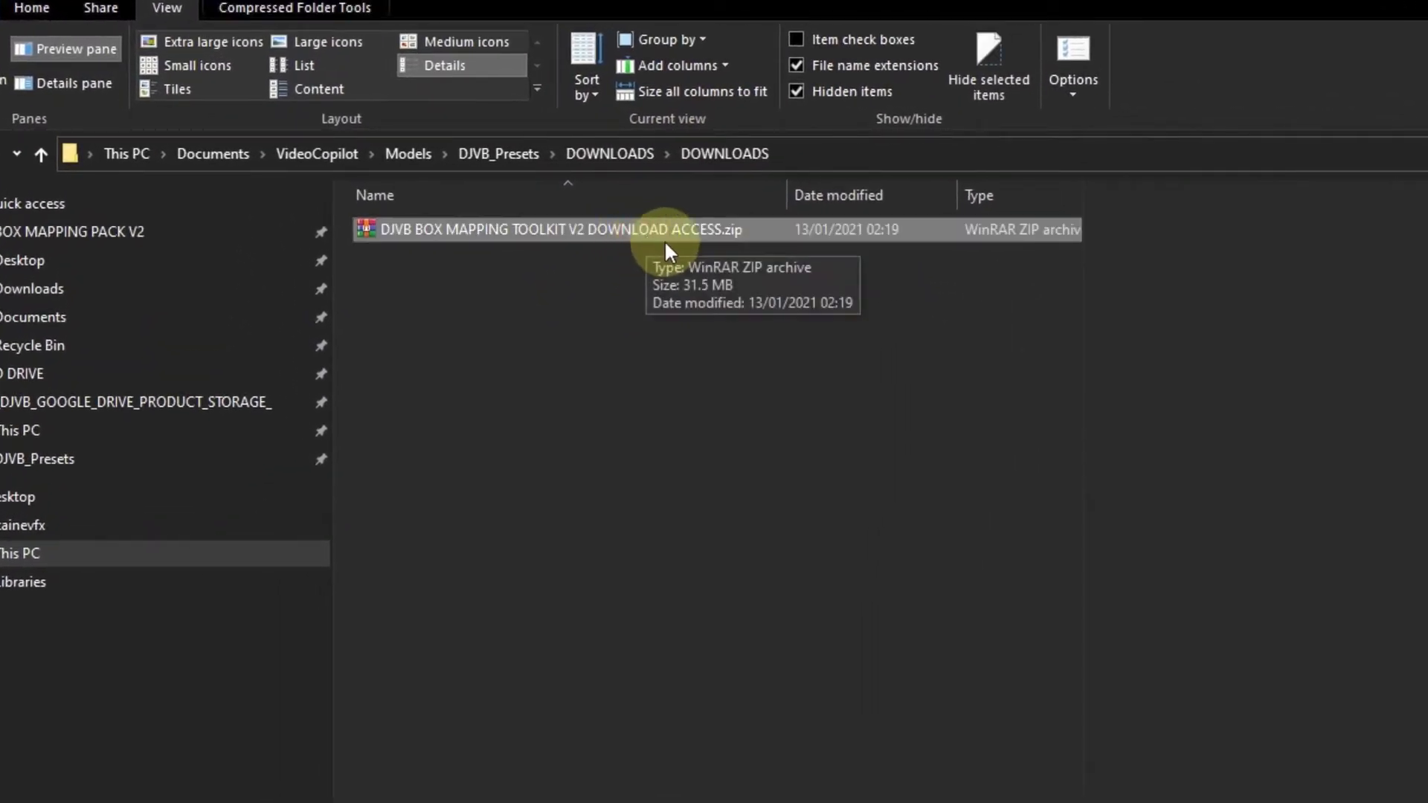
{"action": "right_click", "coordinate": [648, 232]}
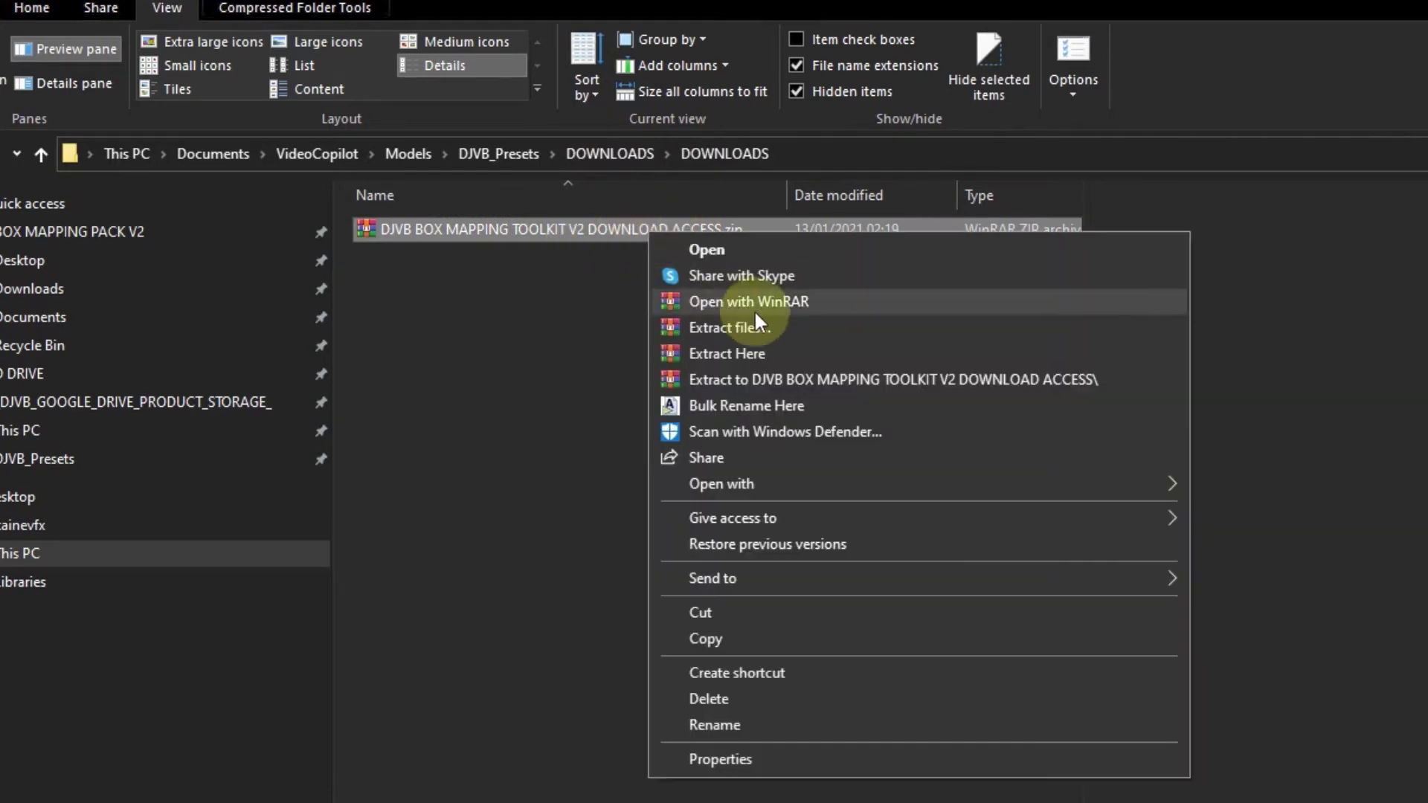
{"action": "left_click", "coordinate": [784, 388]}
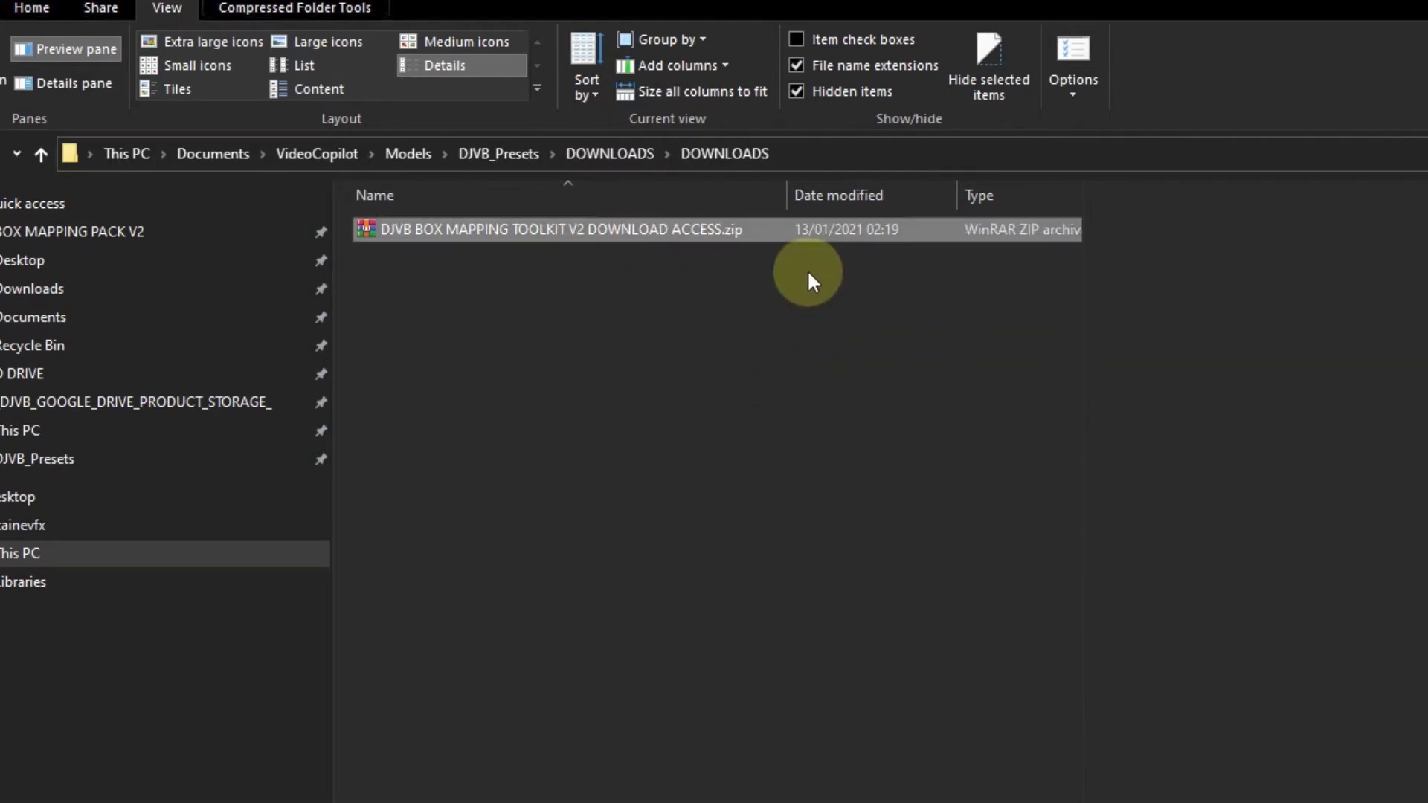
- Open the extracted toolkit folder and preview the customer download readme PDF
{"action": "double_click", "coordinate": [491, 228]}
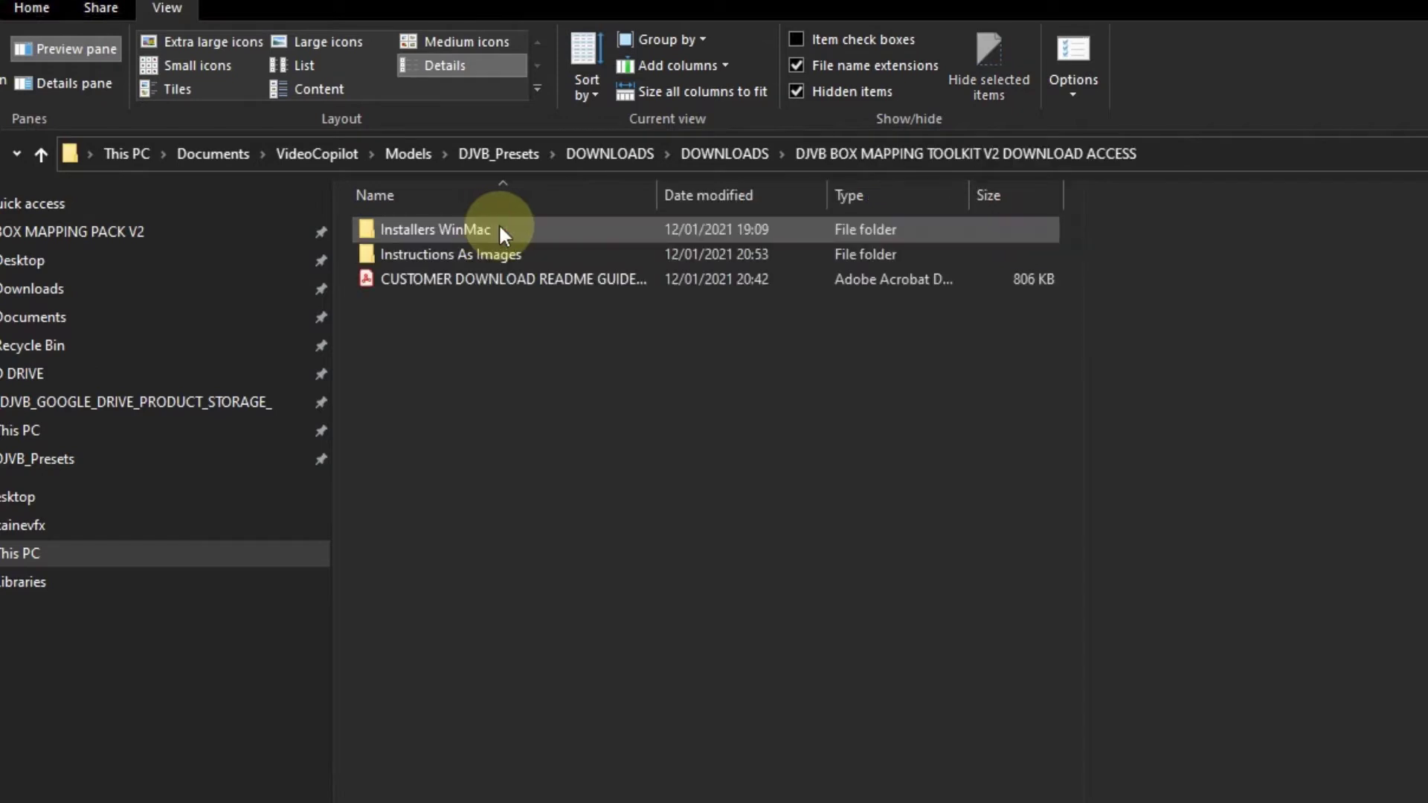
{"action": "left_click", "coordinate": [474, 232]}
{"action": "left_click", "coordinate": [480, 253]}
{"action": "left_click", "coordinate": [505, 278]}
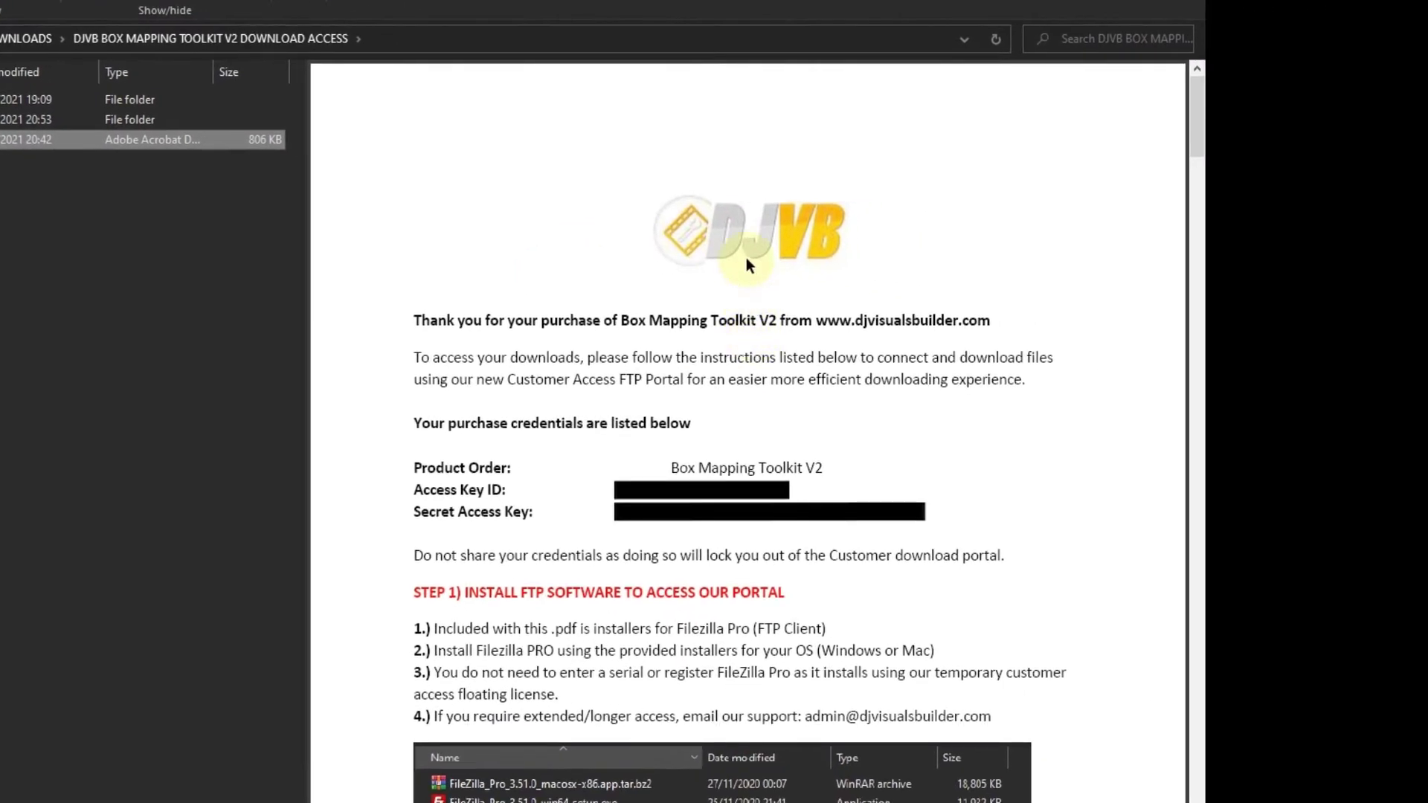
{"action": "scroll", "coordinate": [830, 337], "scroll_direction": "down", "scroll_amount": 1}
{"action": "scroll", "coordinate": [846, 369], "scroll_direction": "down", "scroll_amount": 1}
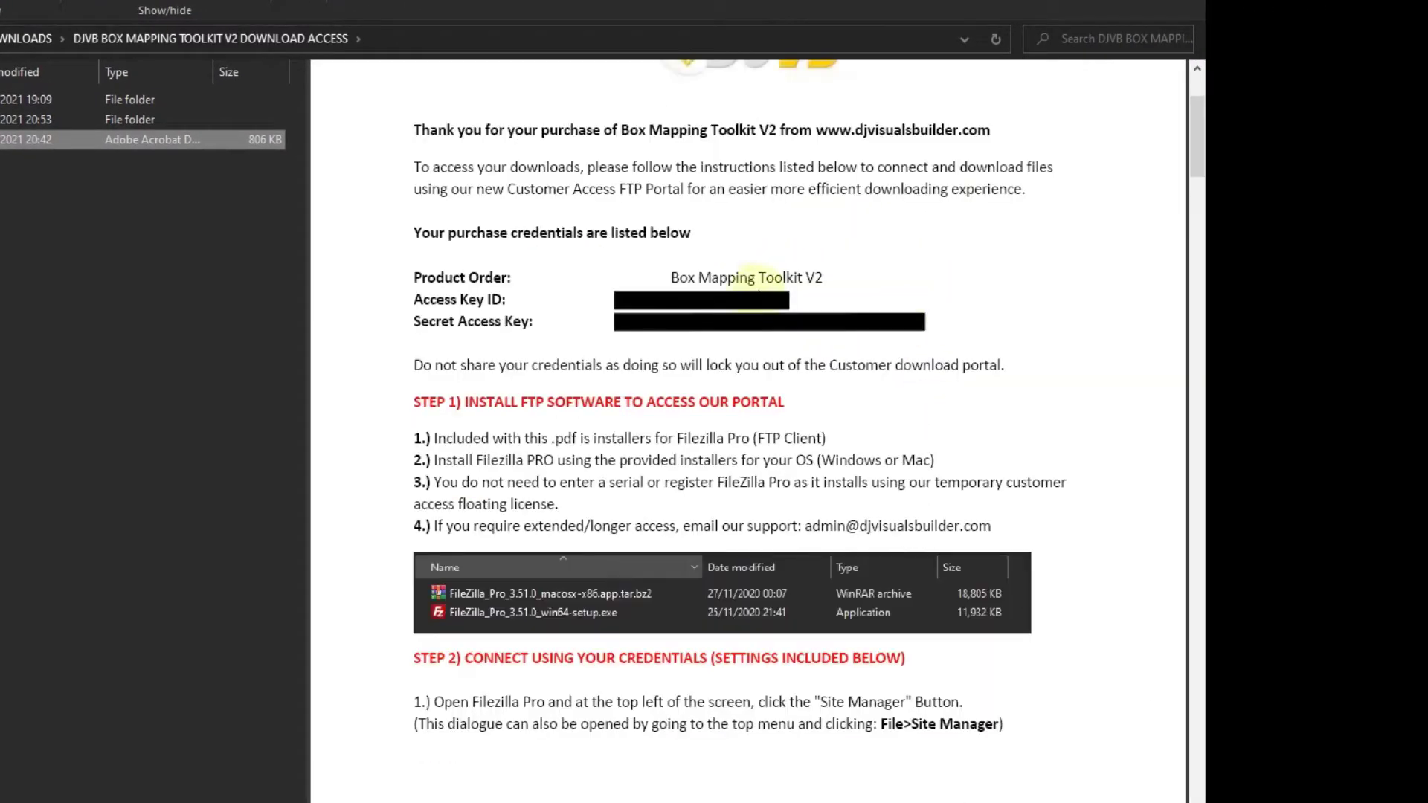
{"action": "scroll", "coordinate": [736, 314], "scroll_direction": "up", "scroll_amount": 2}
{"action": "scroll", "coordinate": [752, 463], "scroll_direction": "down", "scroll_amount": 4}
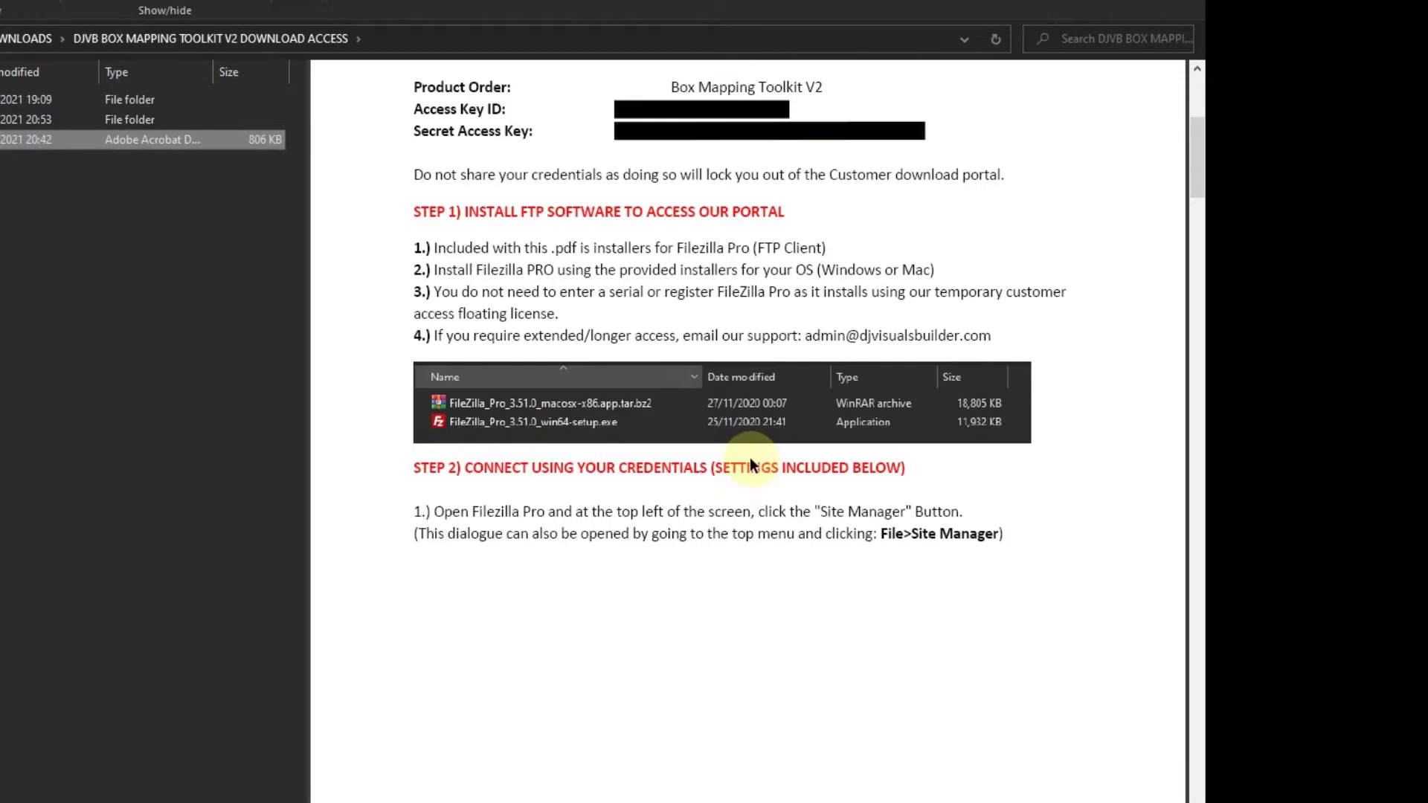
{"action": "scroll", "coordinate": [752, 246], "scroll_direction": "down", "scroll_amount": 14}
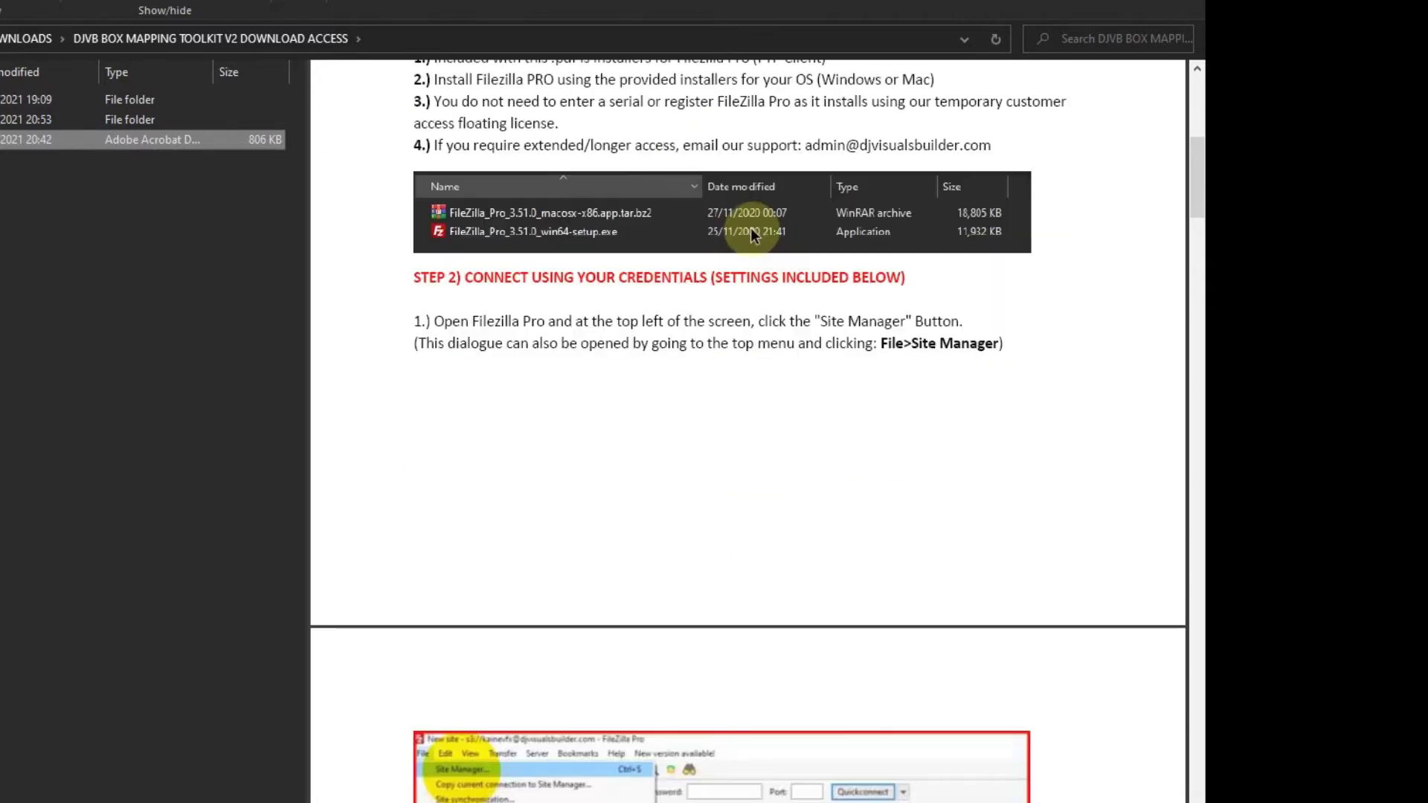
{"action": "scroll", "coordinate": [751, 293], "scroll_direction": "up", "scroll_amount": 18}
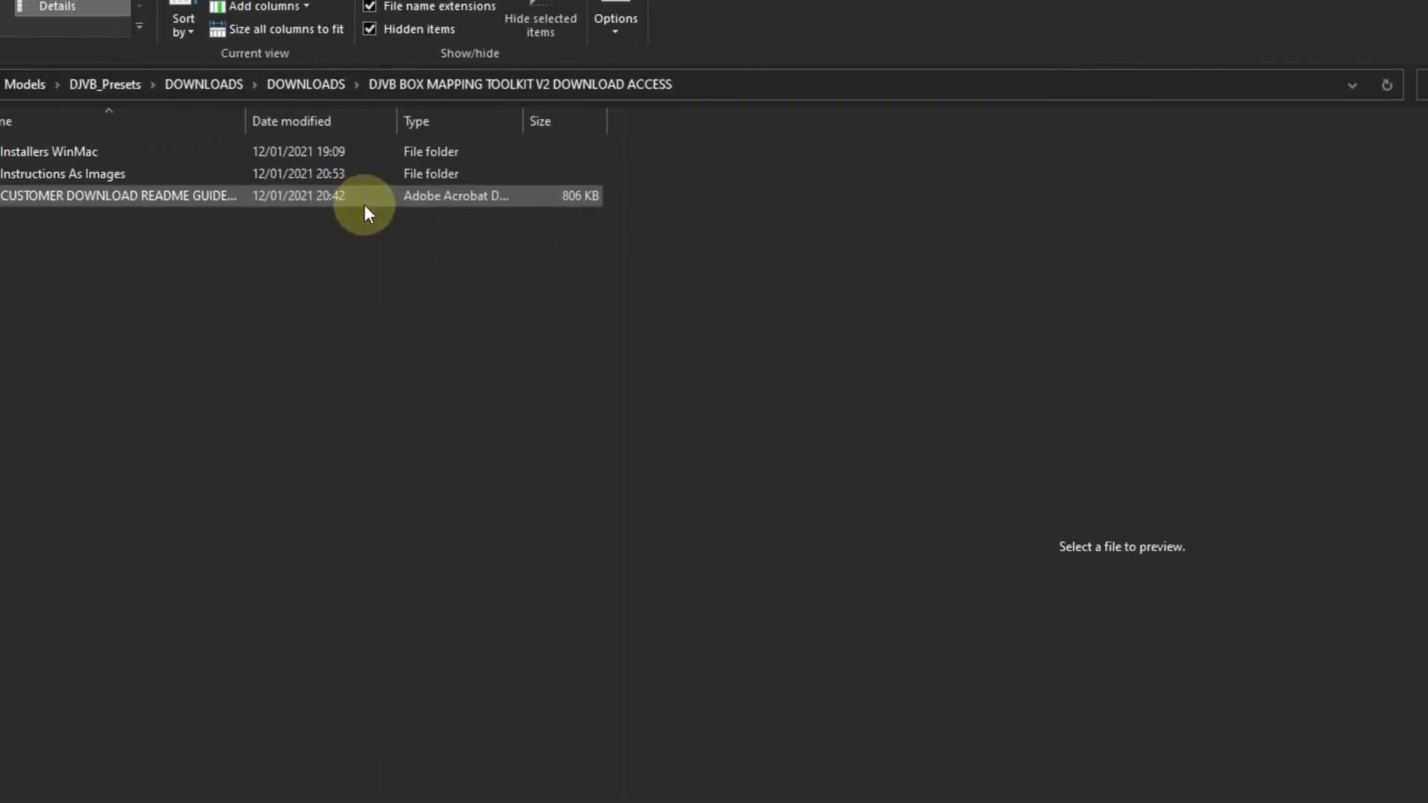
- Dismiss the readme PDF preview in the extracted toolkit folder
{"action": "left_click", "coordinate": [41, 224]}
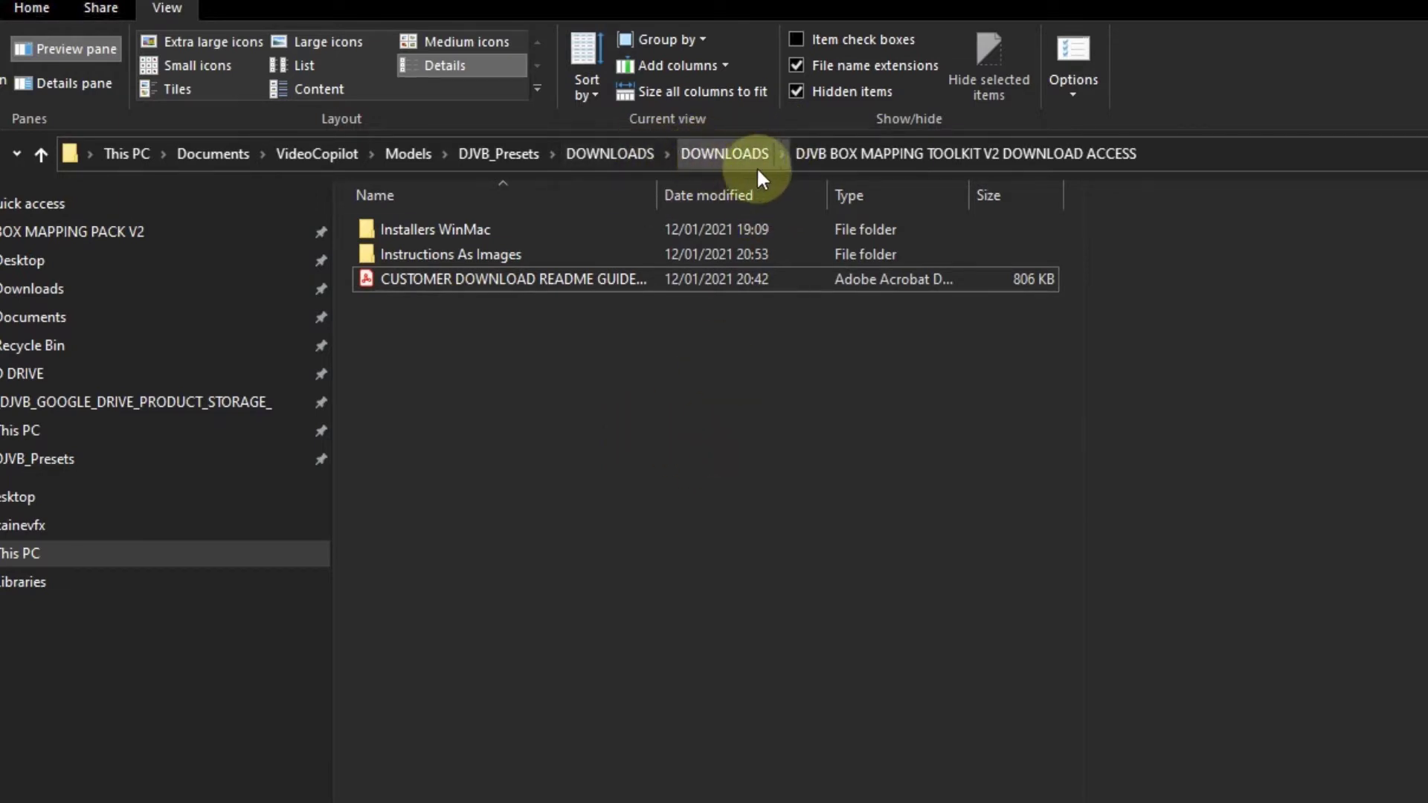
- Step back through the inner DOWNLOADS folder up to the outer DJVB_Presets DOWNLOADS folder
{"action": "left_click", "coordinate": [723, 149]}
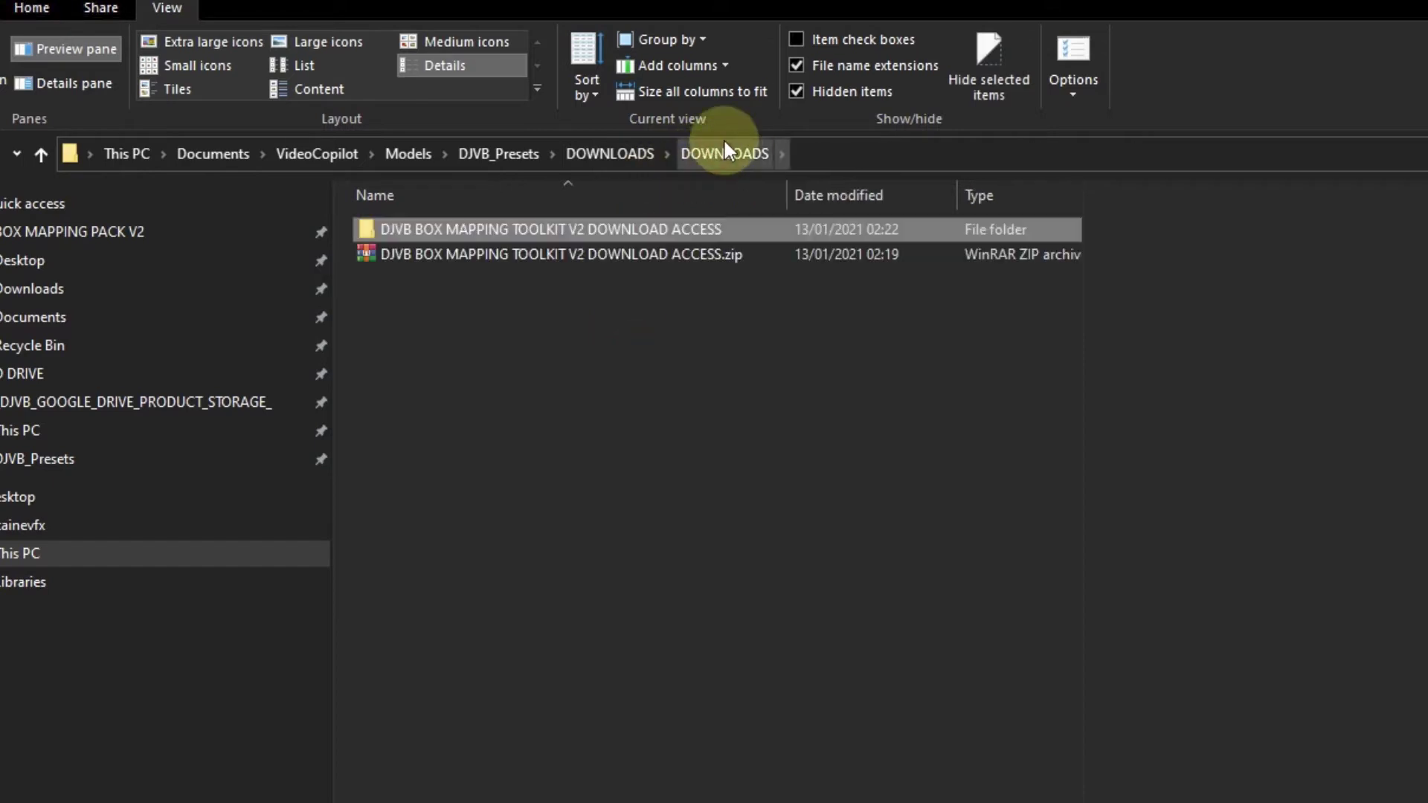
{"action": "left_click", "coordinate": [622, 255]}
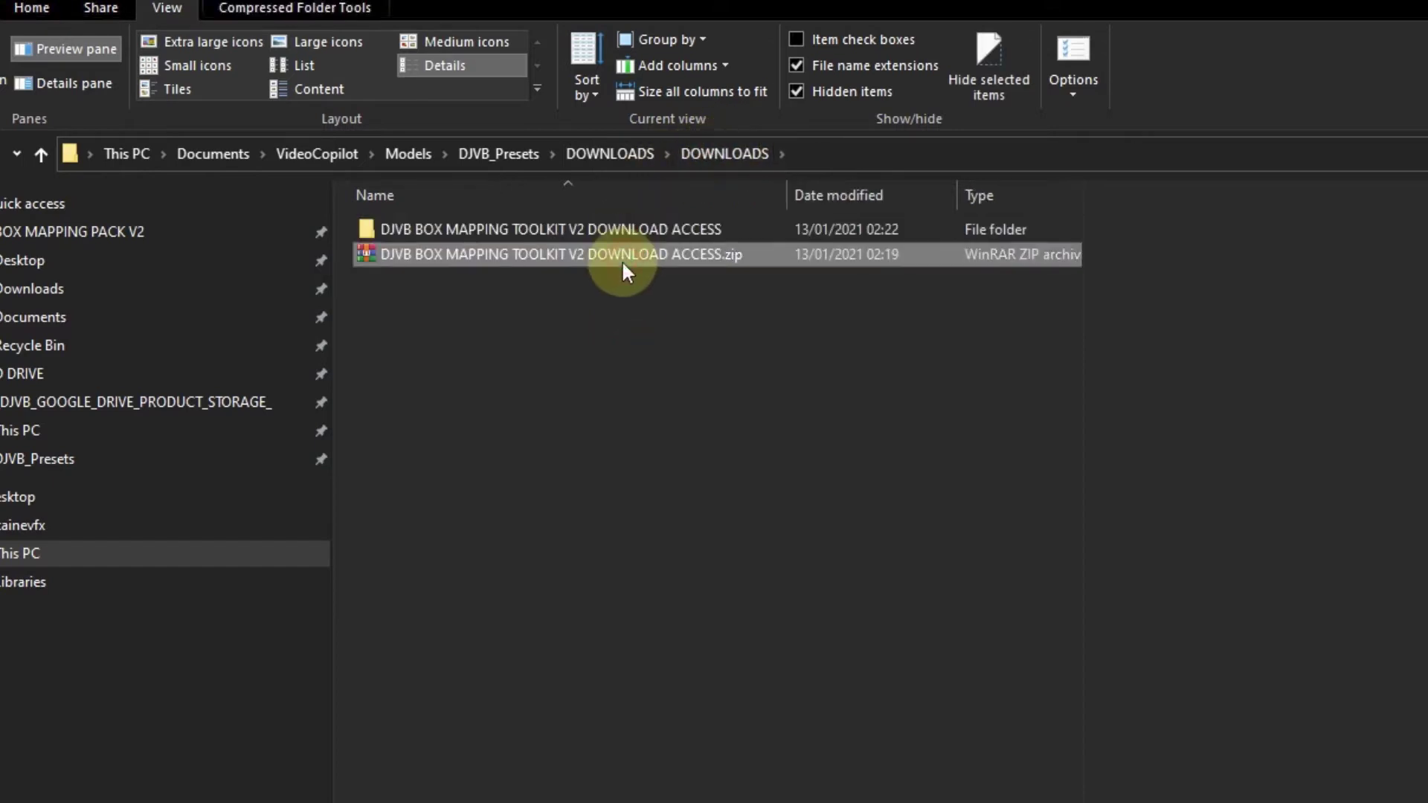
{"action": "left_click", "coordinate": [610, 154]}
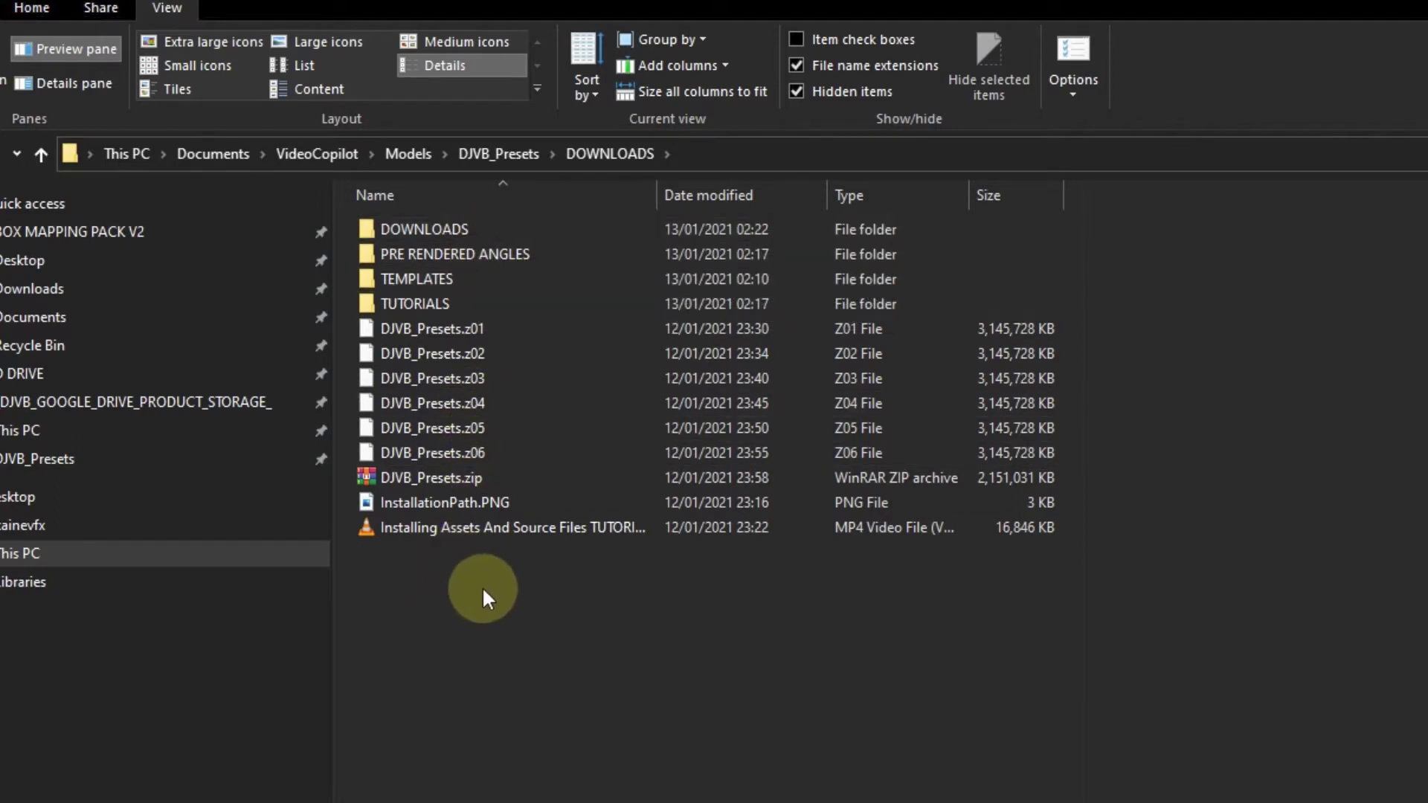
- Delete the nested DOWNLOADS folder from the presets downloads
{"action": "left_click", "coordinate": [449, 221]}
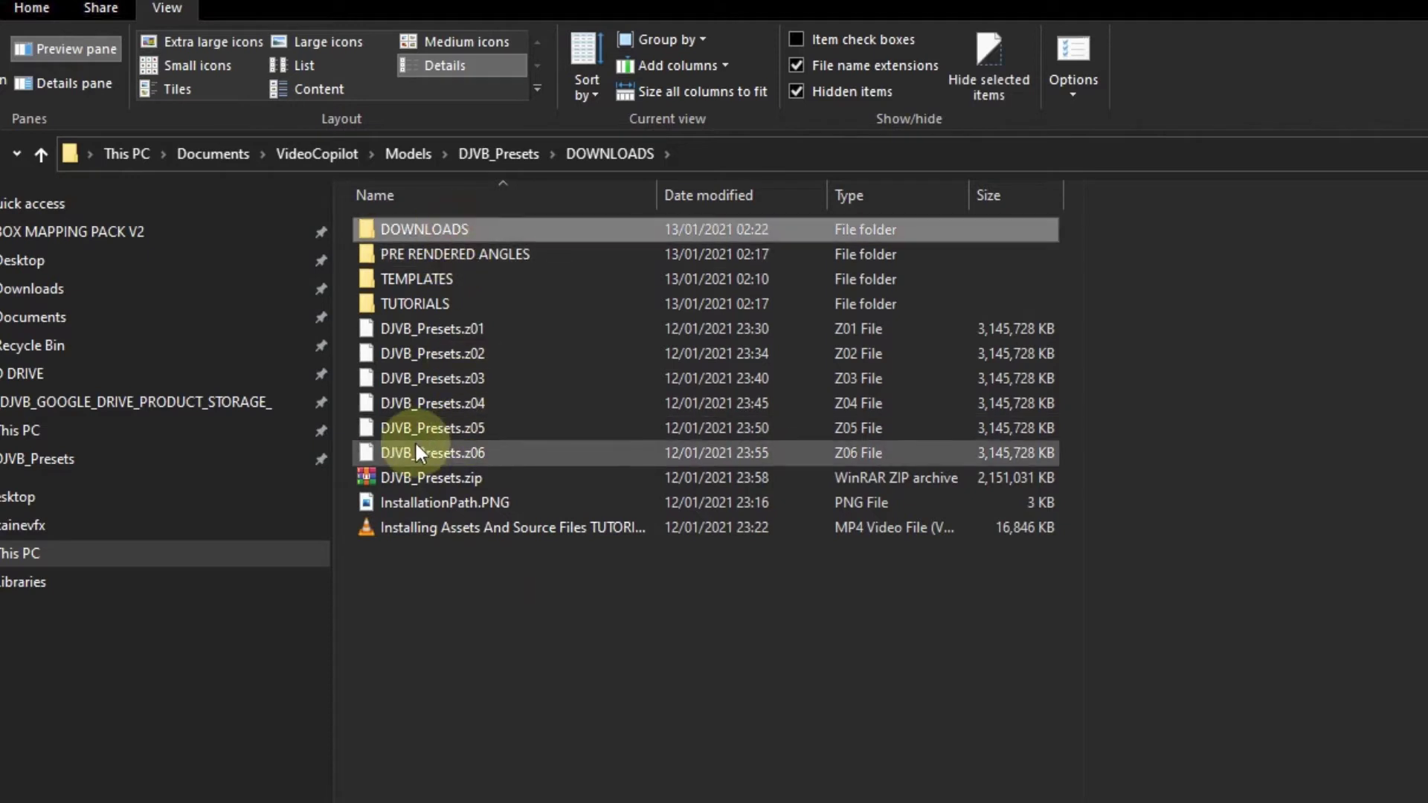
{"action": "key", "text": "Delete"}
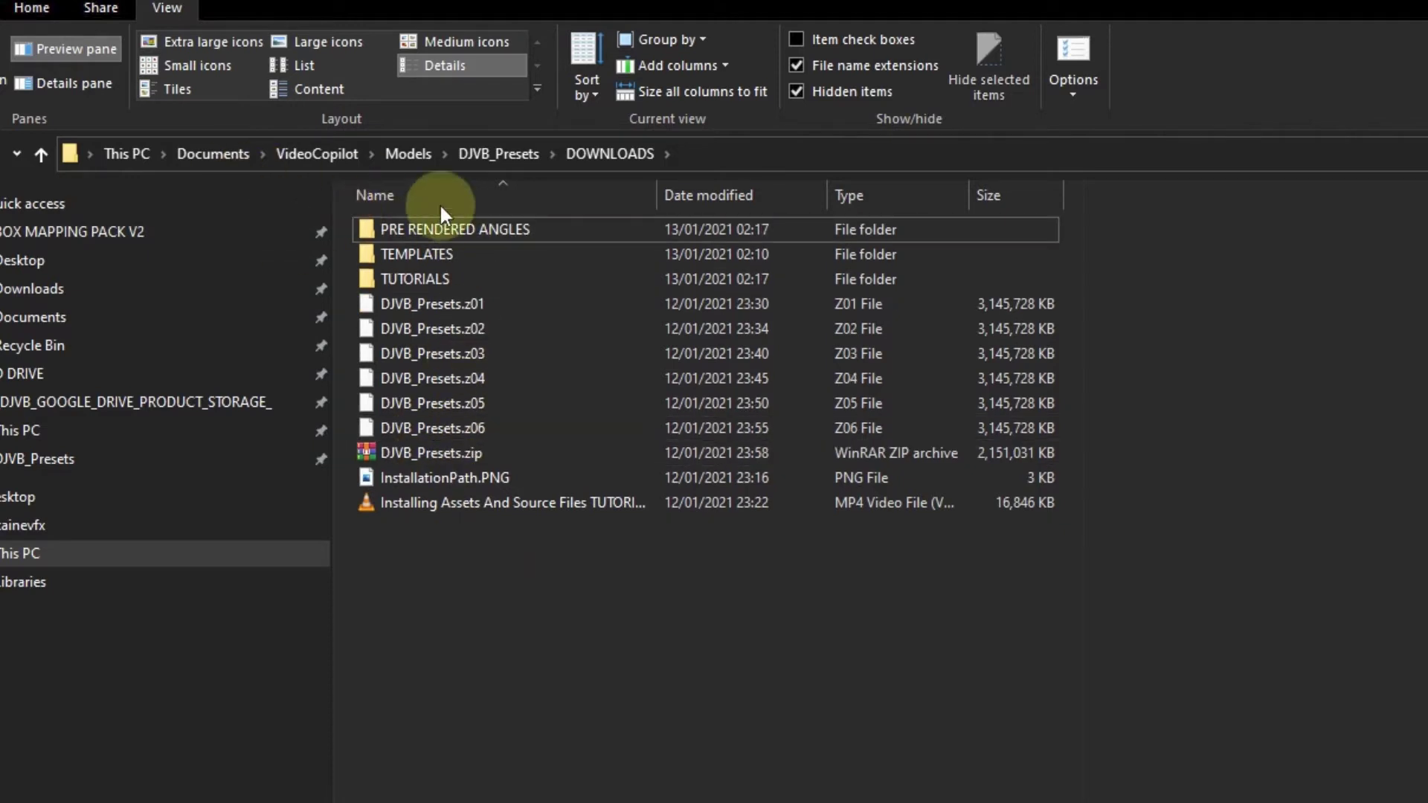
{"action": "left_click_drag", "start_coordinate": [479, 571], "coordinate": [429, 231]}
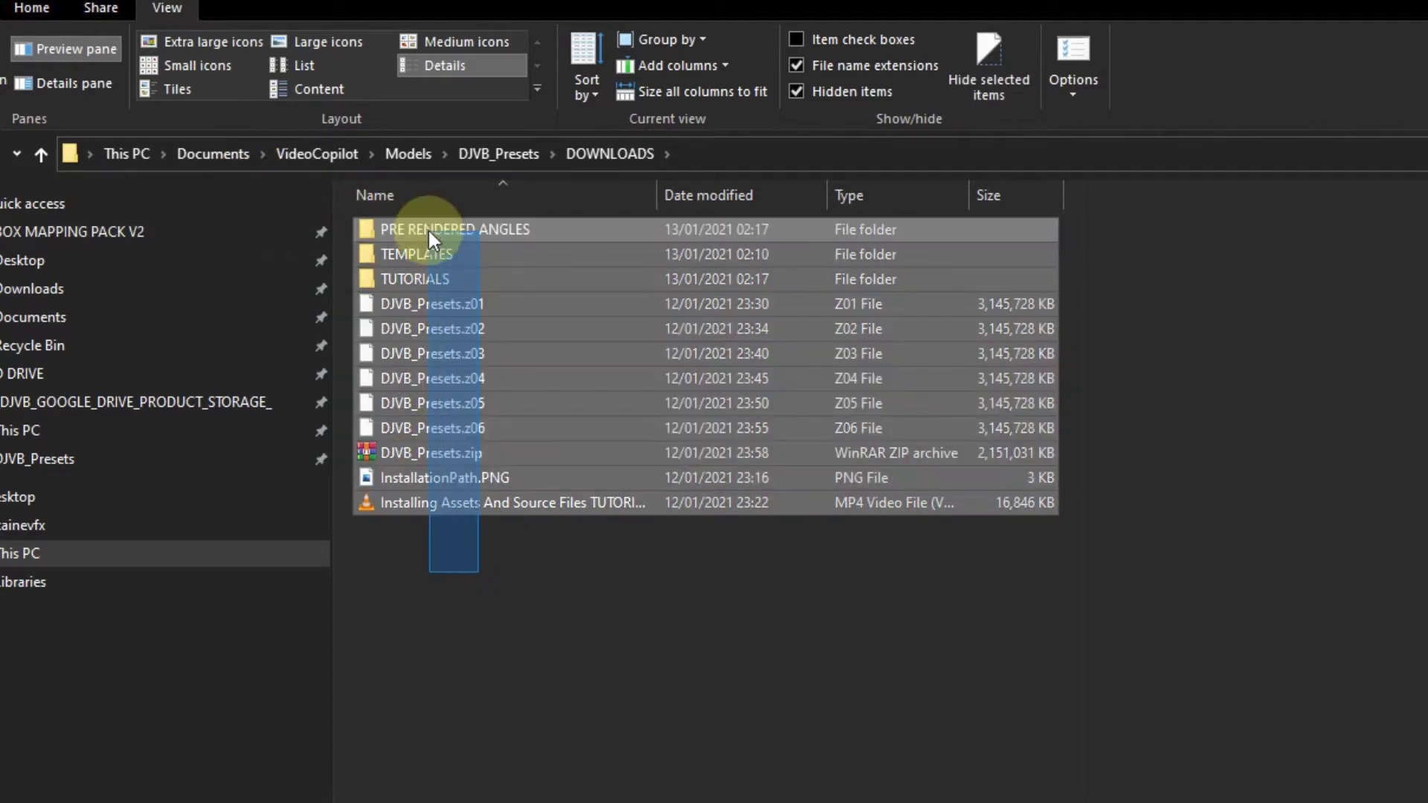
{"action": "left_click", "coordinate": [600, 571]}
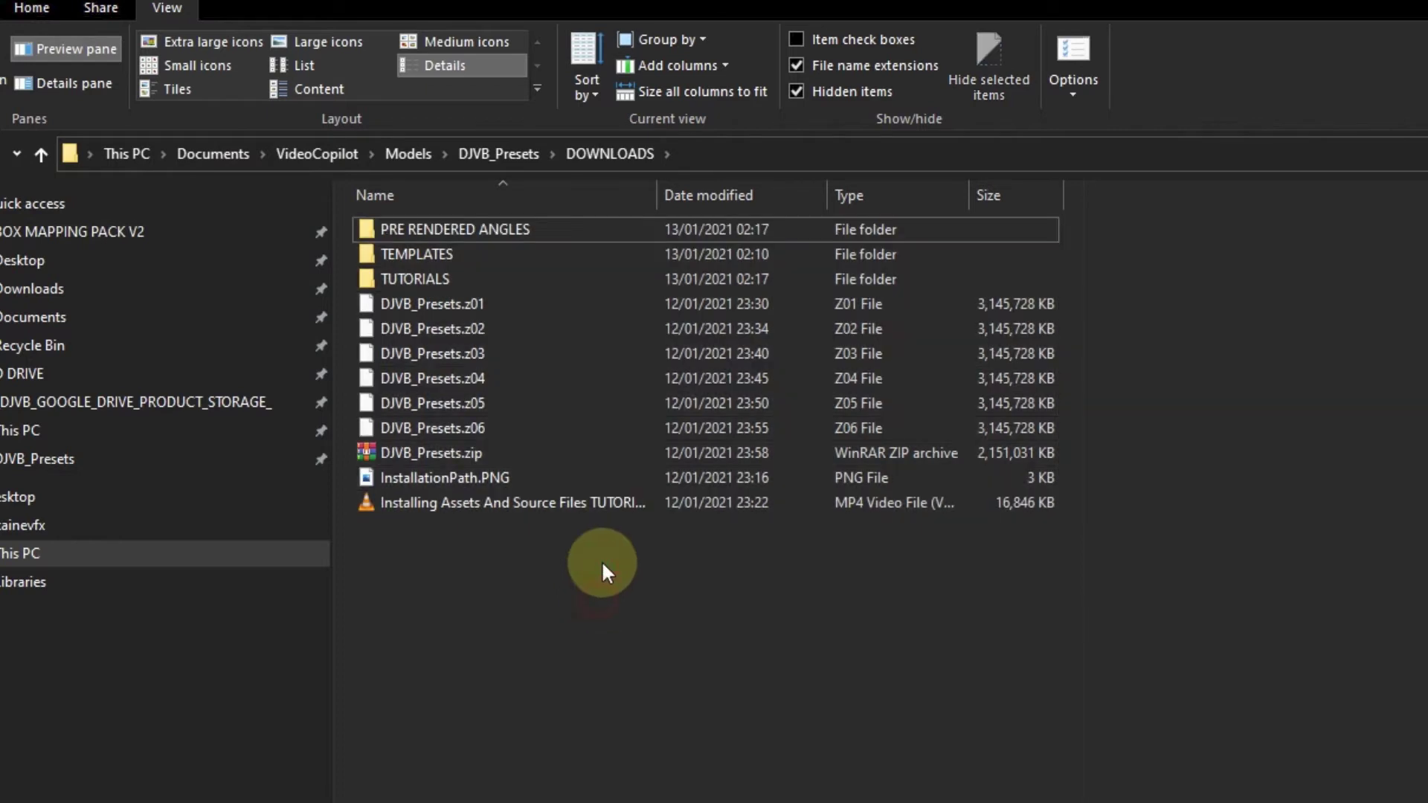
- Compare the PRE RENDERED ANGLES, TEMPLATES and TUTORIALS folders, leaving PRE RENDERED ANGLES selected
{"action": "left_click", "coordinate": [454, 228]}
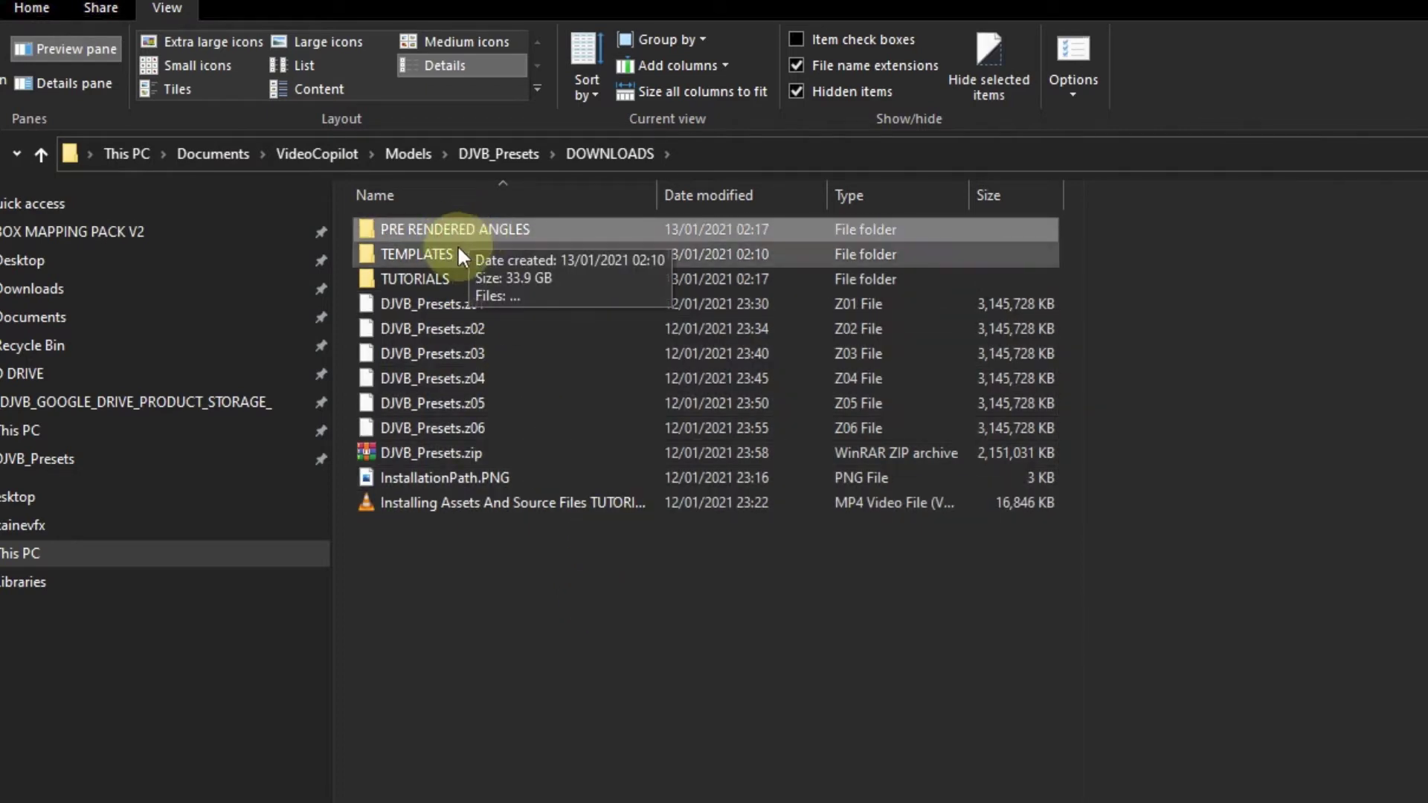
{"action": "mouse_move", "coordinate": [477, 226]}
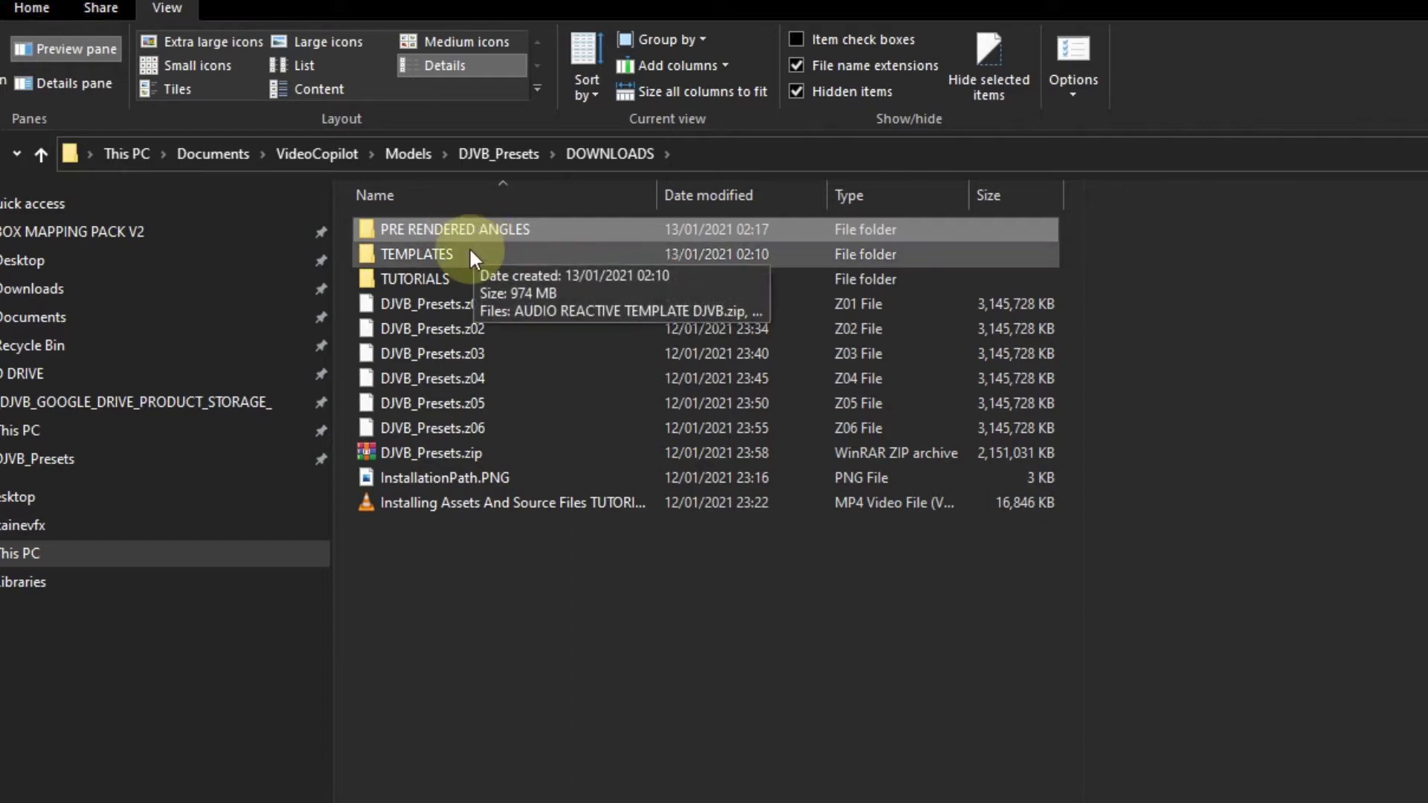
{"action": "left_click", "coordinate": [452, 269]}
{"action": "left_click", "coordinate": [490, 254], "text": "ctrl"}
{"action": "left_click", "coordinate": [498, 232]}
{"action": "left_click", "coordinate": [492, 252], "text": "ctrl"}
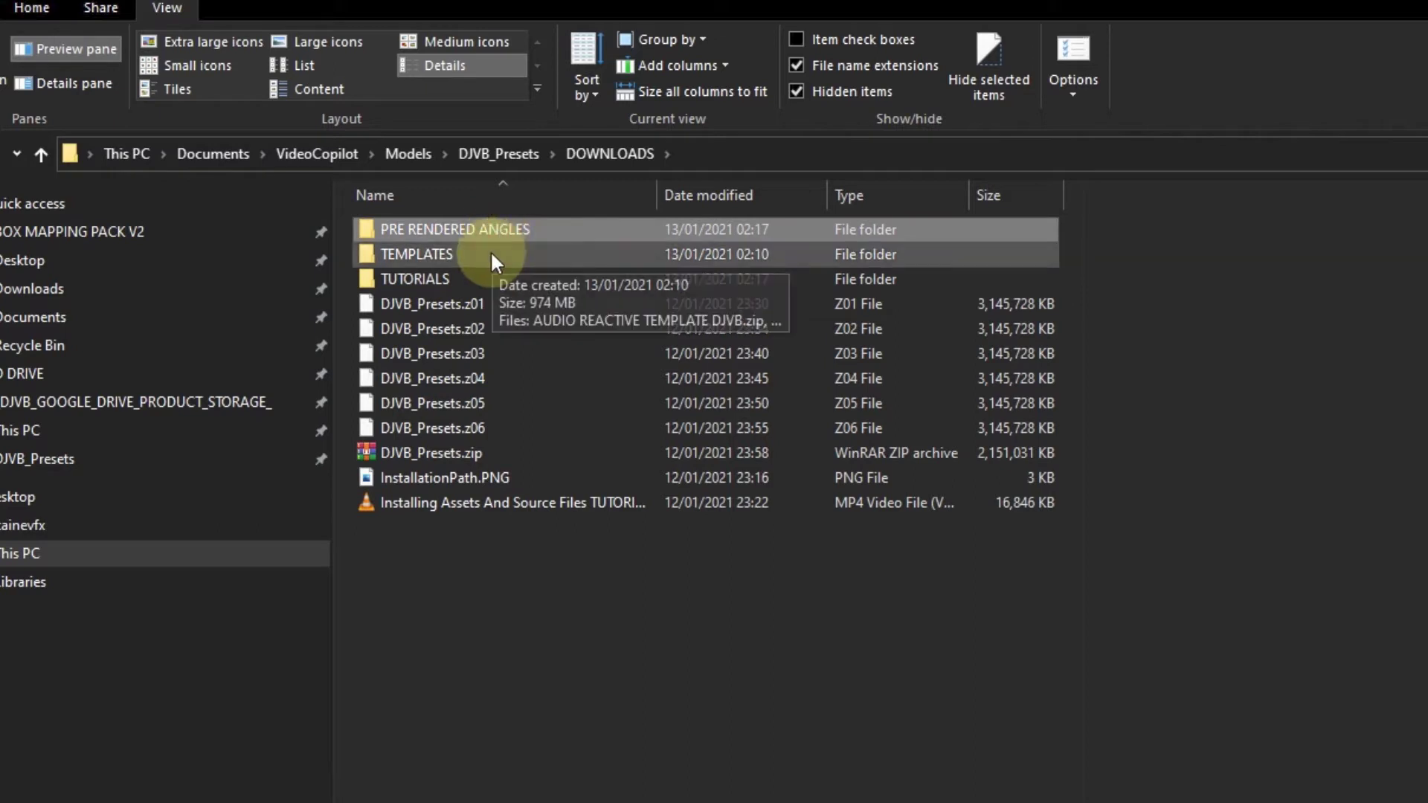
{"action": "left_click", "coordinate": [499, 232]}
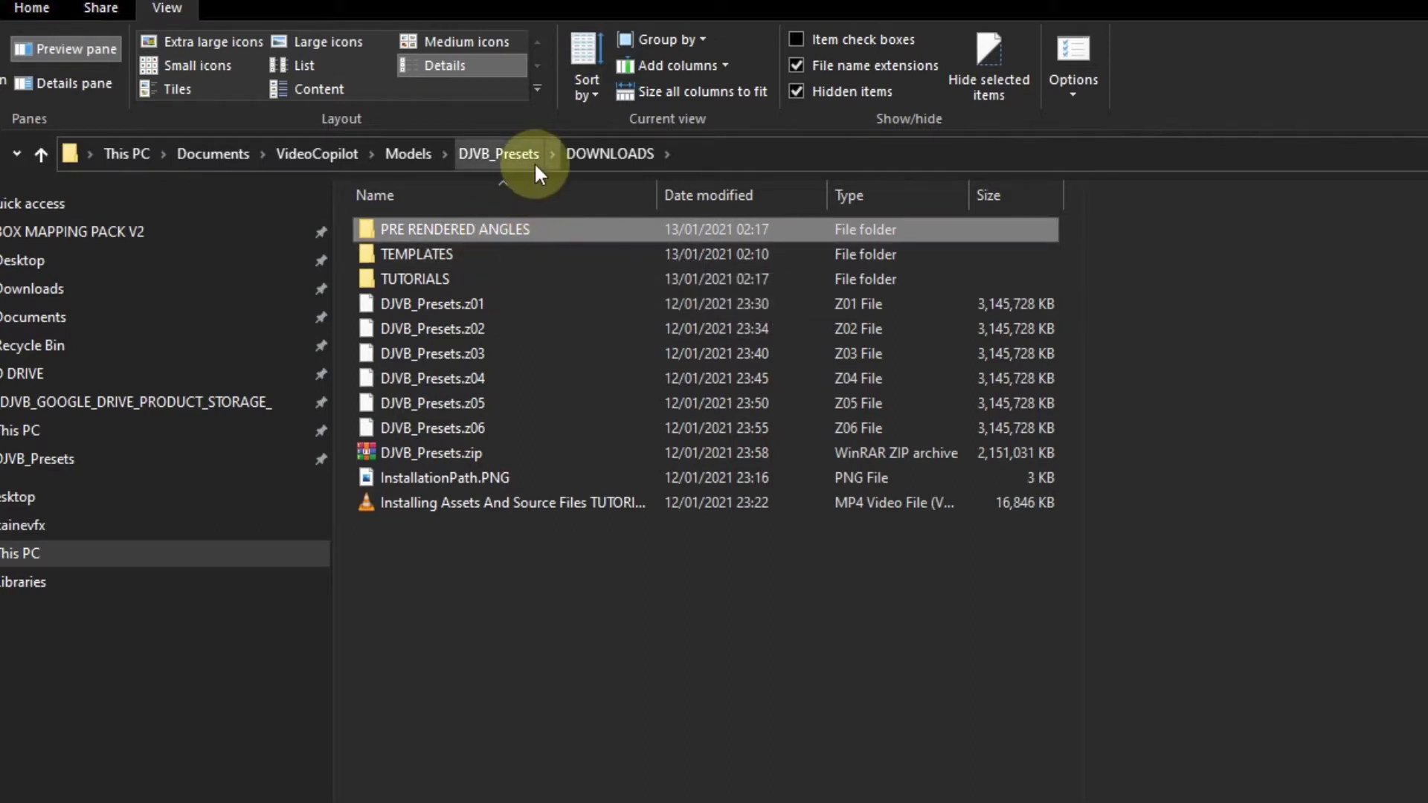
- Open the PRE RENDERED ANGLES folder and widen its file grid
{"action": "mouse_move", "coordinate": [488, 227]}
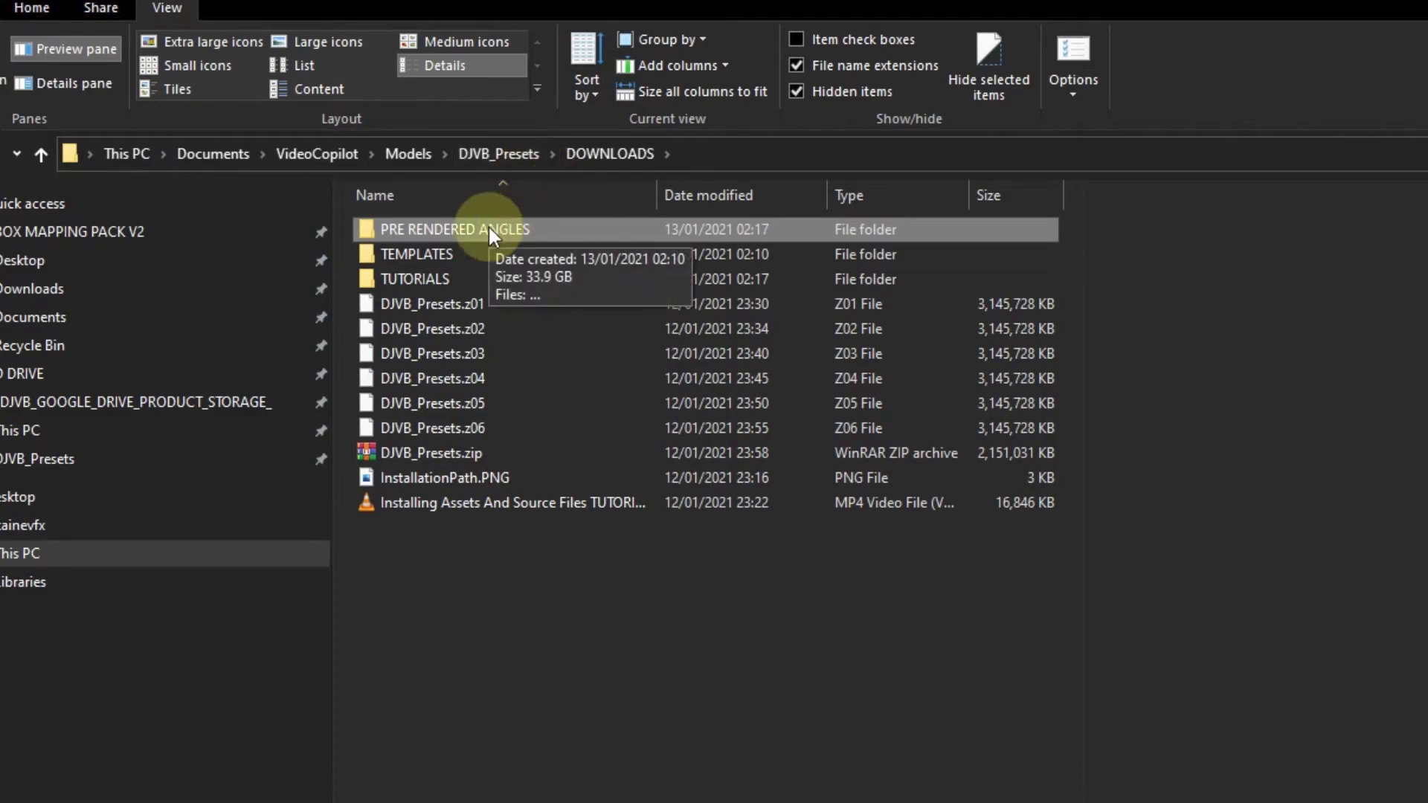
{"action": "double_click", "coordinate": [489, 229]}
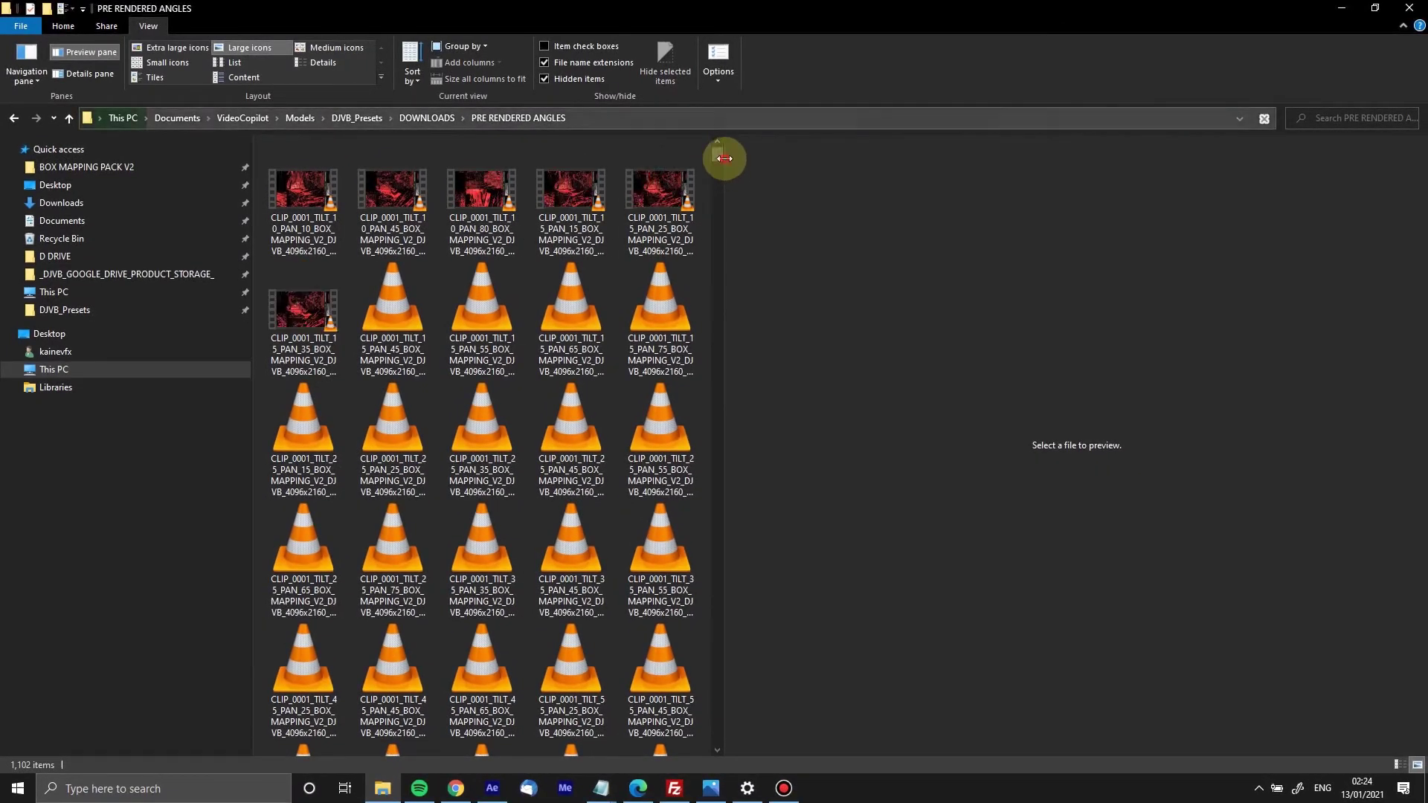
{"action": "left_click_drag", "start_coordinate": [723, 157], "coordinate": [757, 153]}
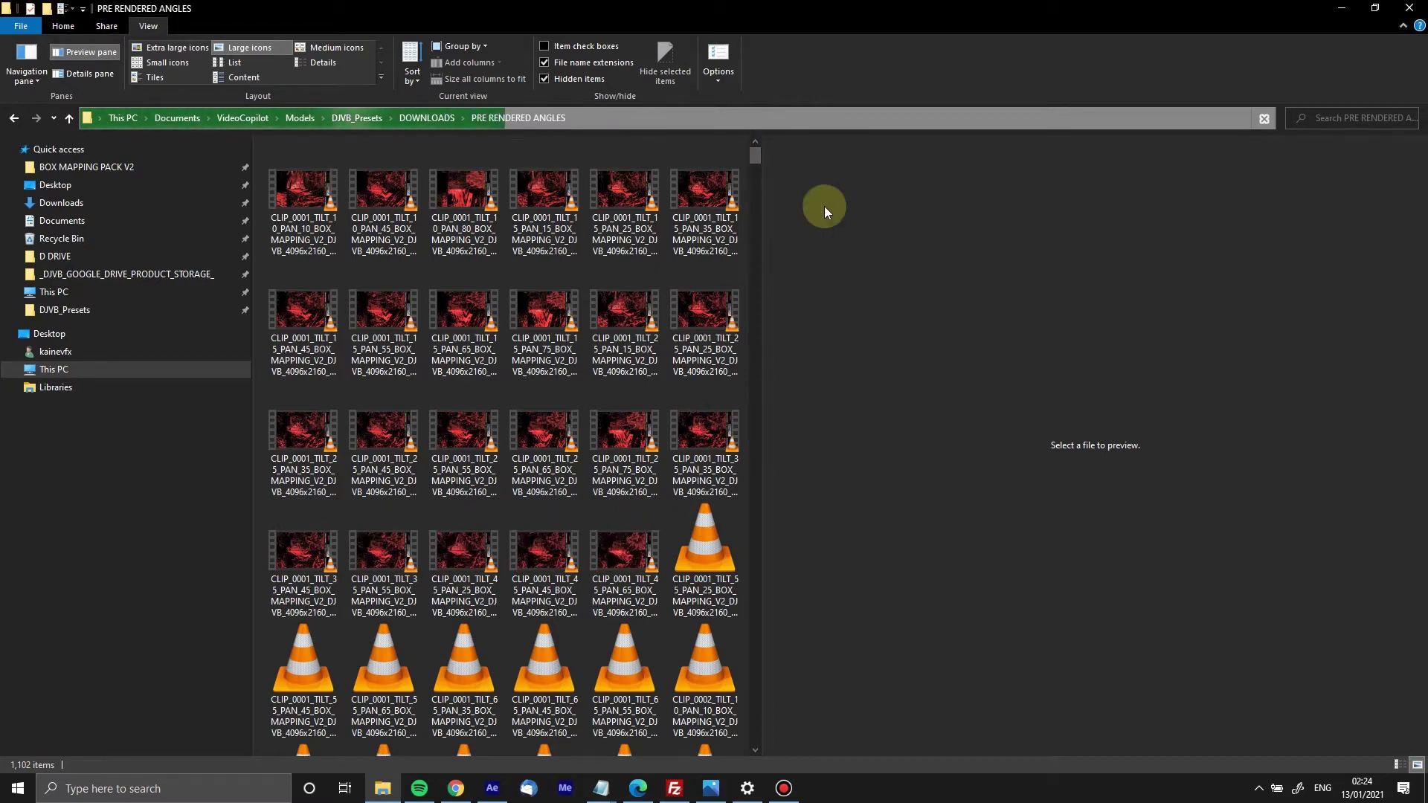
- Preview the CLIP_0001 TILT 10 PAN 10 and TILT 15 PAN 15 clips, then select TEMPLATES in DOWNLOADS
{"action": "left_click", "coordinate": [331, 183]}
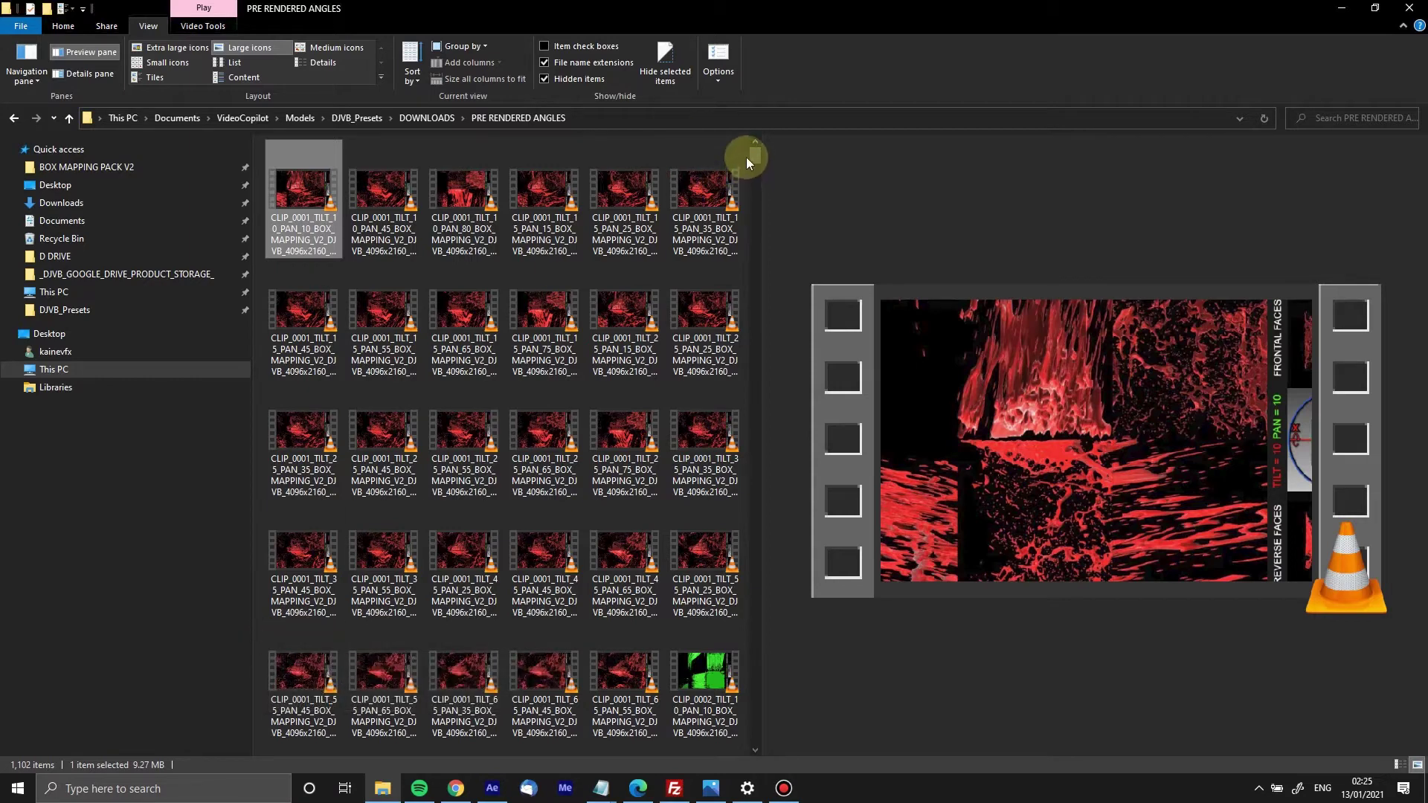
{"action": "scroll", "coordinate": [751, 332], "scroll_direction": "down", "scroll_amount": 1}
{"action": "scroll", "coordinate": [751, 332], "scroll_direction": "down", "scroll_amount": 15}
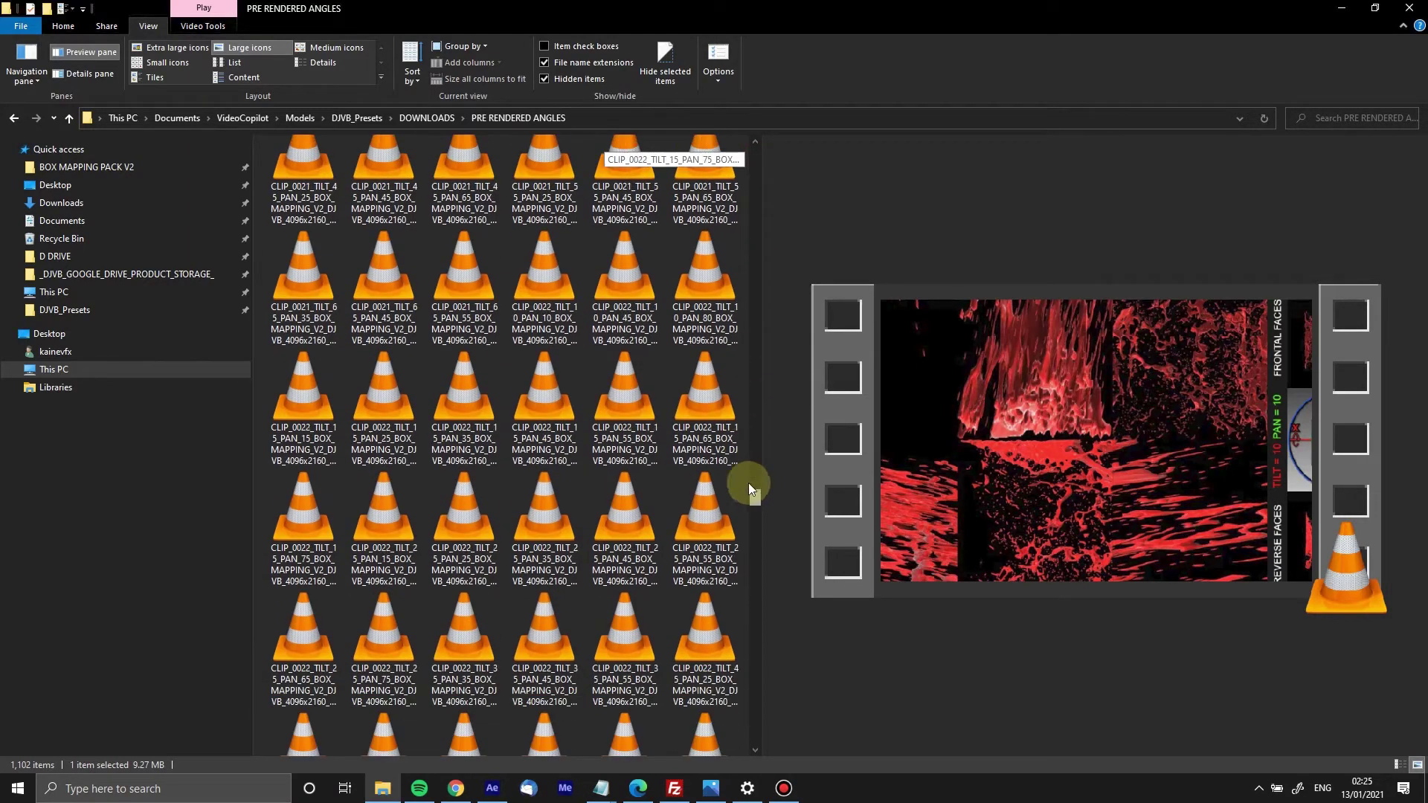
{"action": "scroll", "coordinate": [745, 186], "scroll_direction": "up", "scroll_amount": 15}
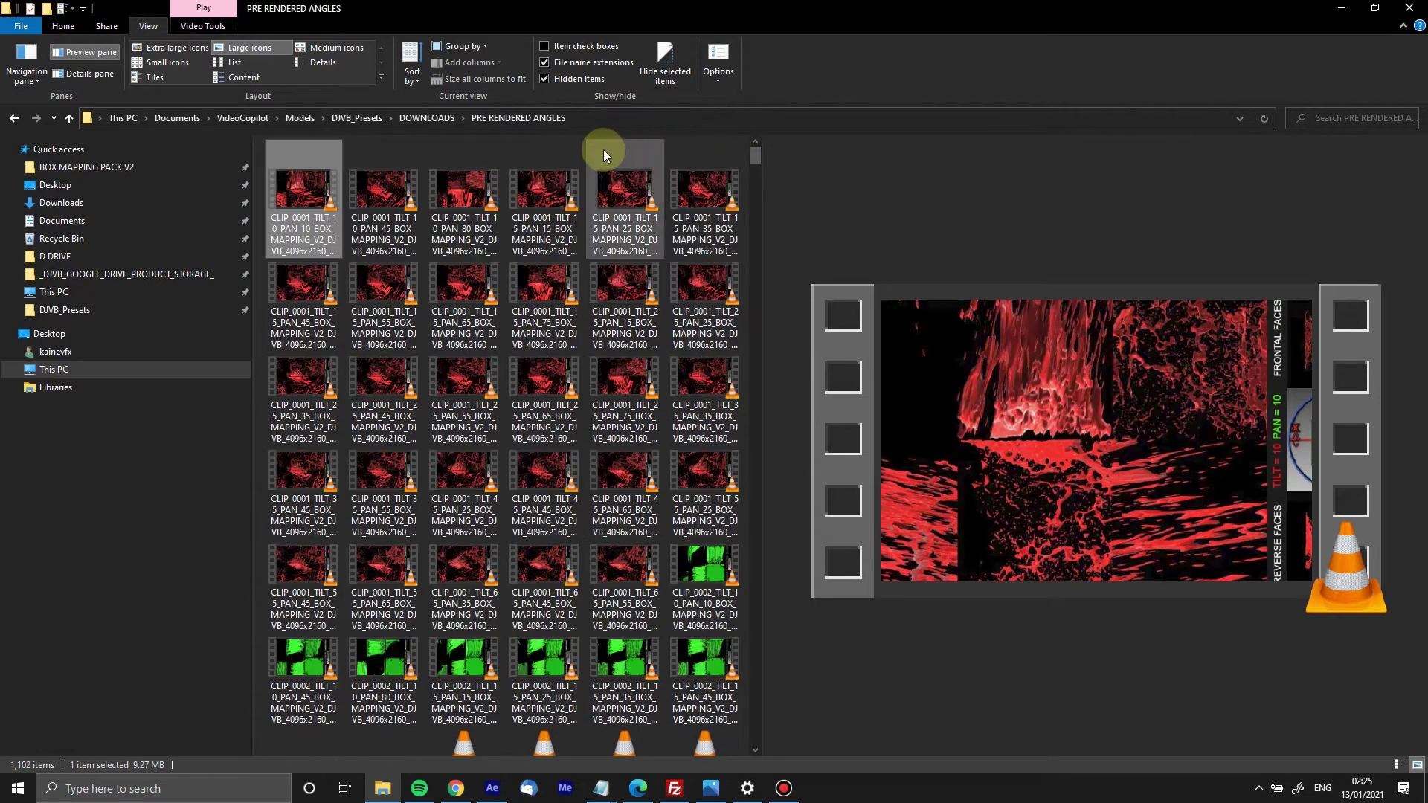
{"action": "left_click", "coordinate": [573, 186]}
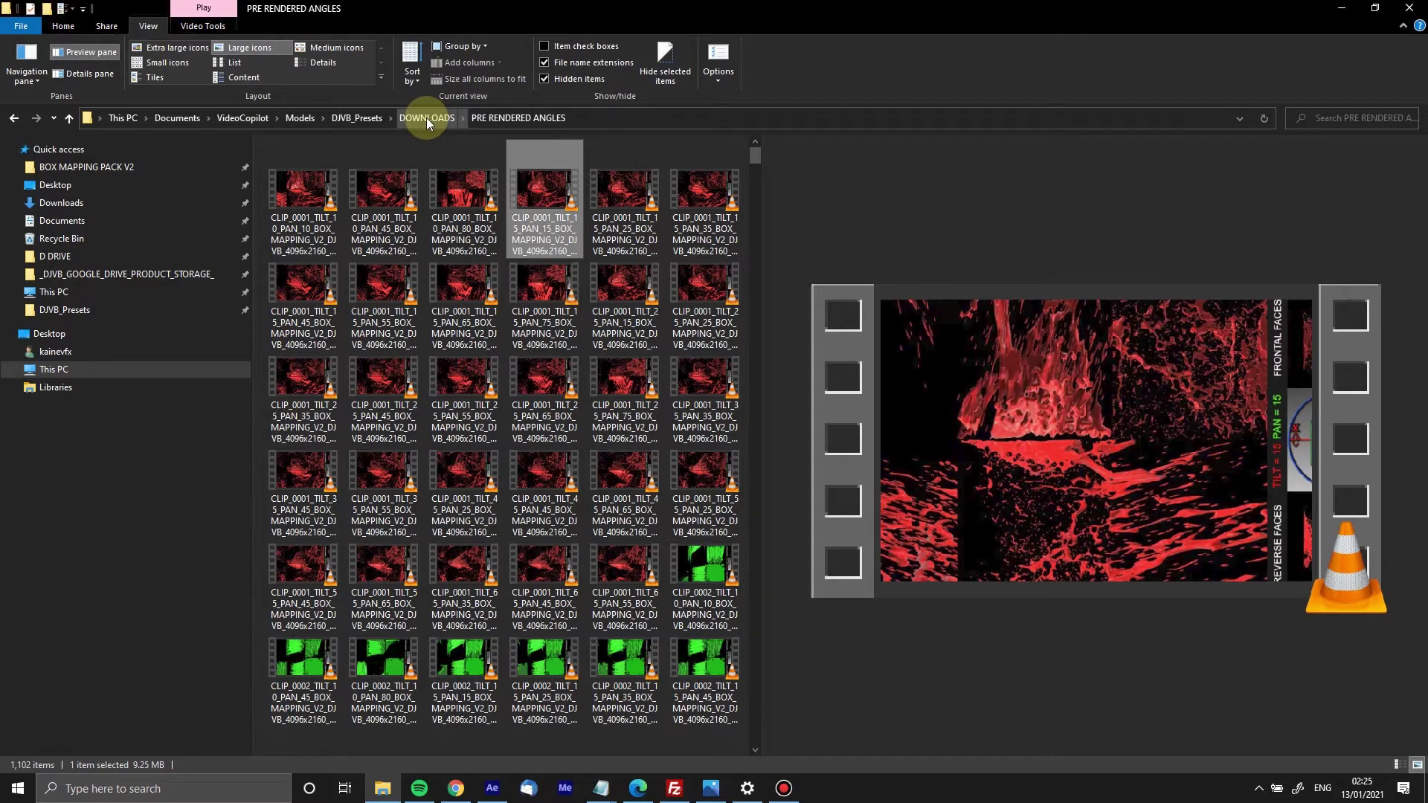
{"action": "left_click", "coordinate": [426, 119]}
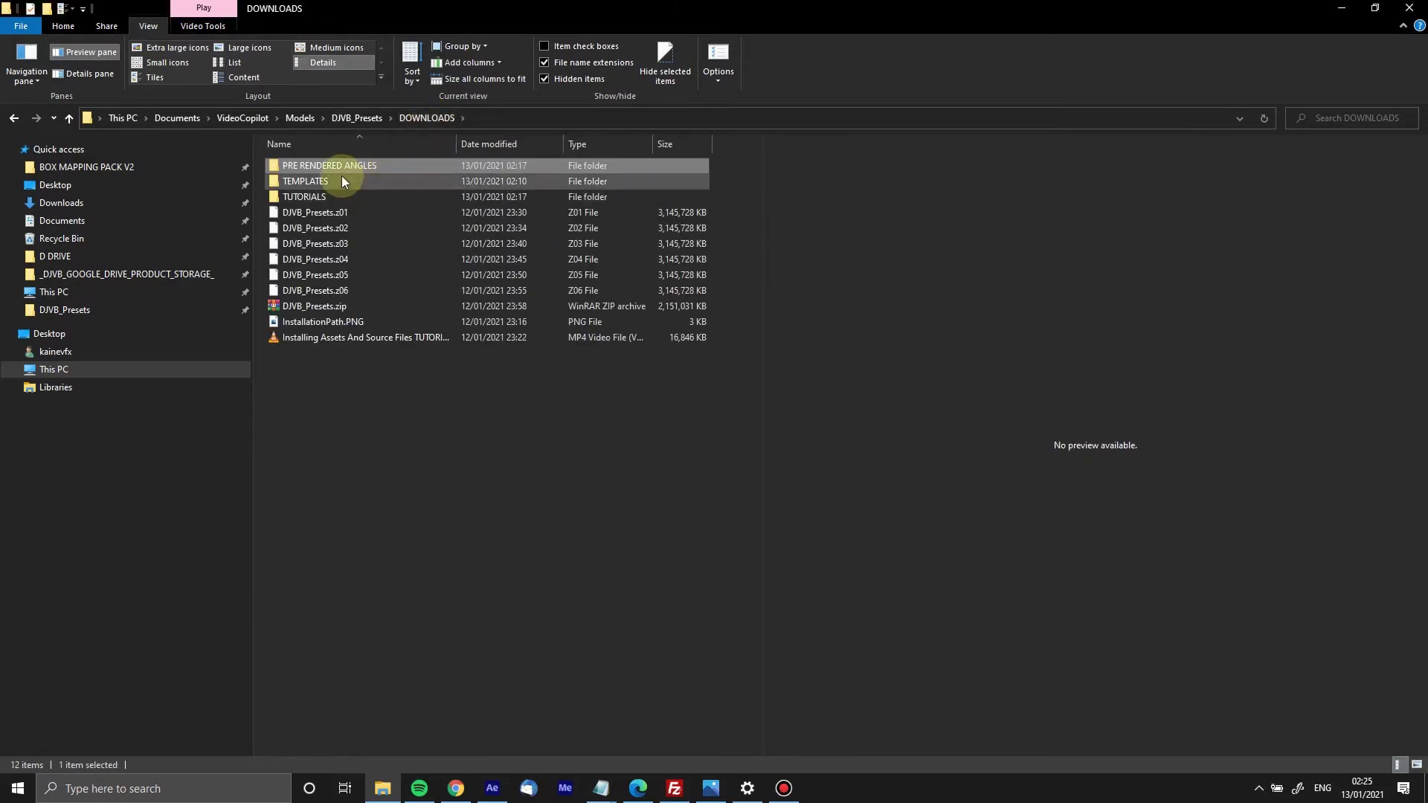
{"action": "left_click", "coordinate": [342, 180]}
{"action": "double_click", "coordinate": [343, 191]}
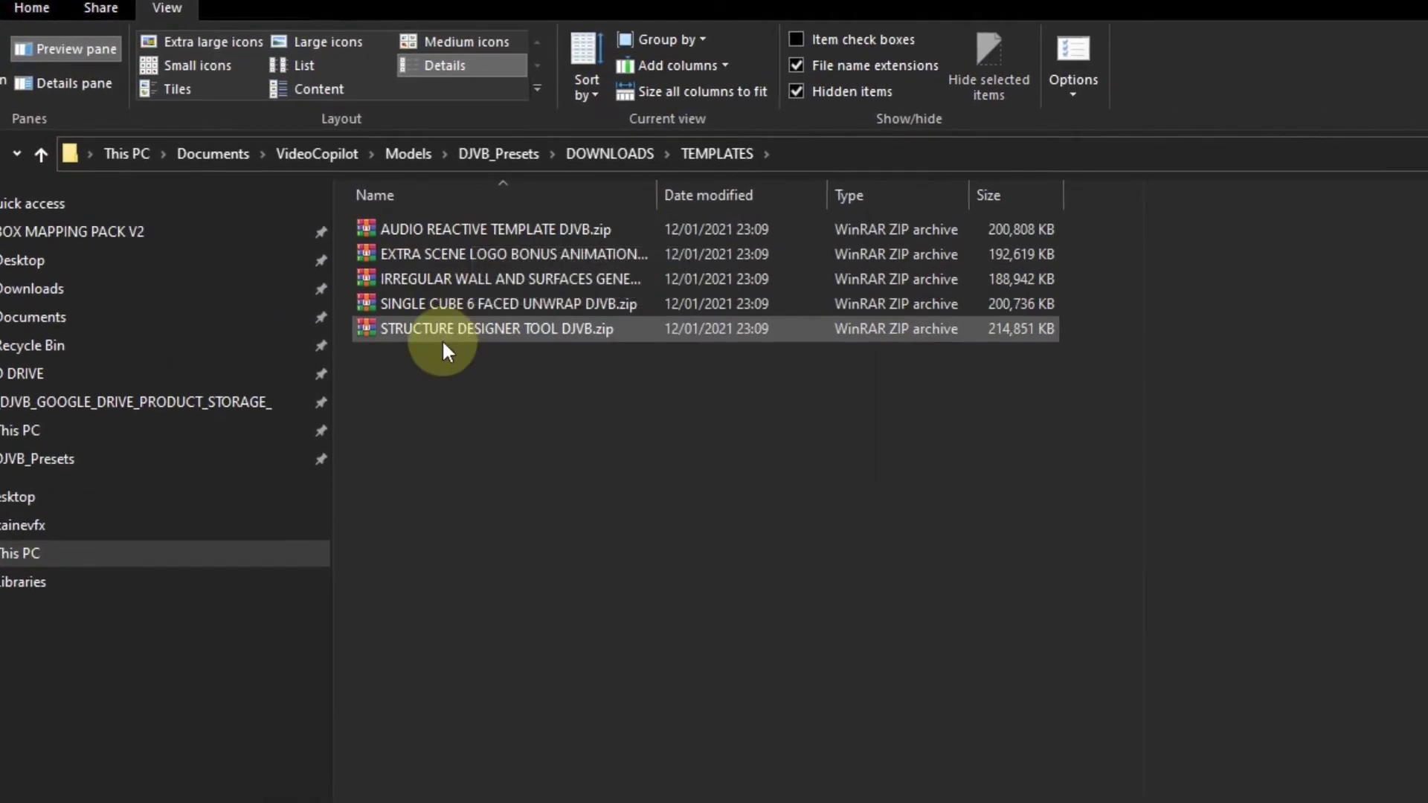
{"action": "left_click", "coordinate": [434, 326]}
{"action": "left_click", "coordinate": [476, 304]}
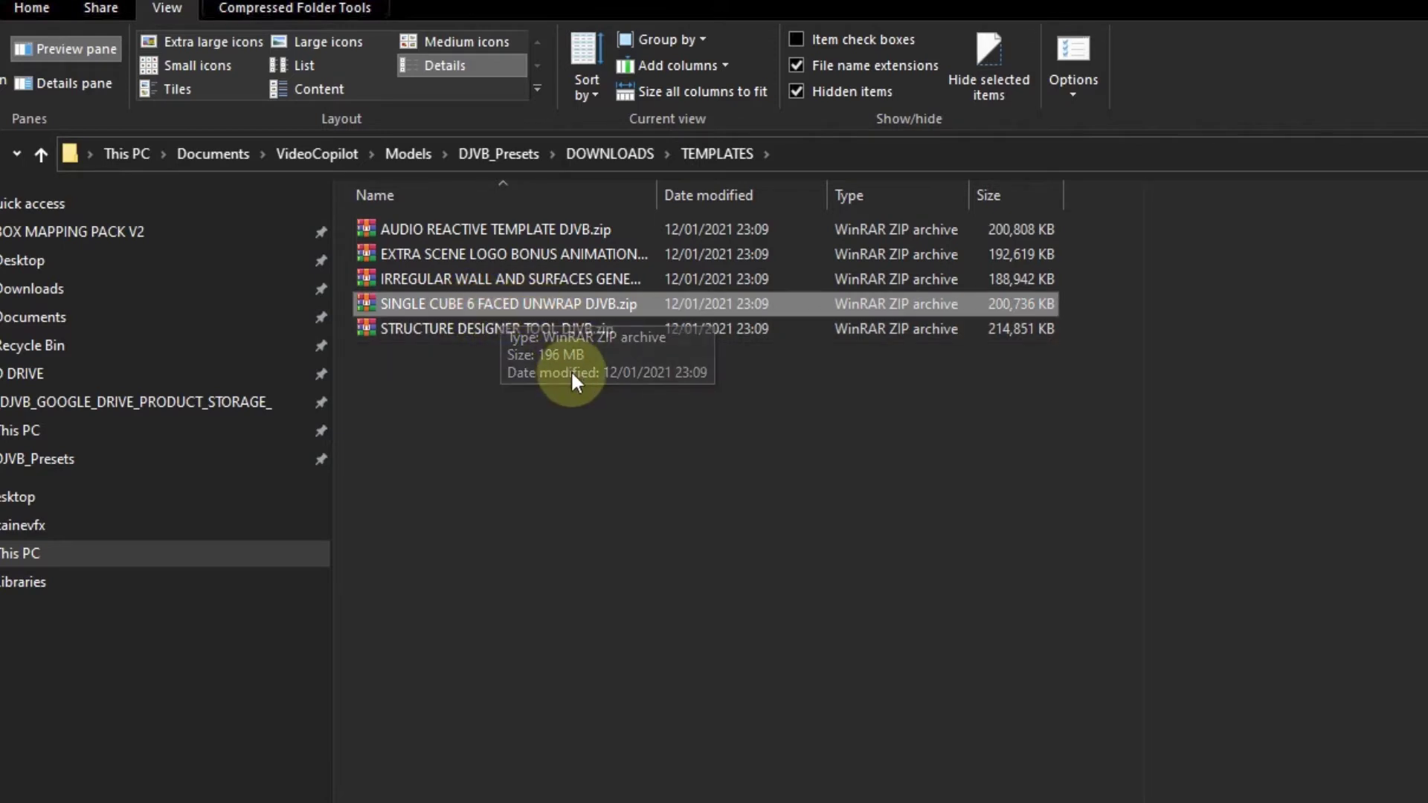
{"action": "left_click", "coordinate": [531, 351]}
{"action": "left_click", "coordinate": [504, 301]}
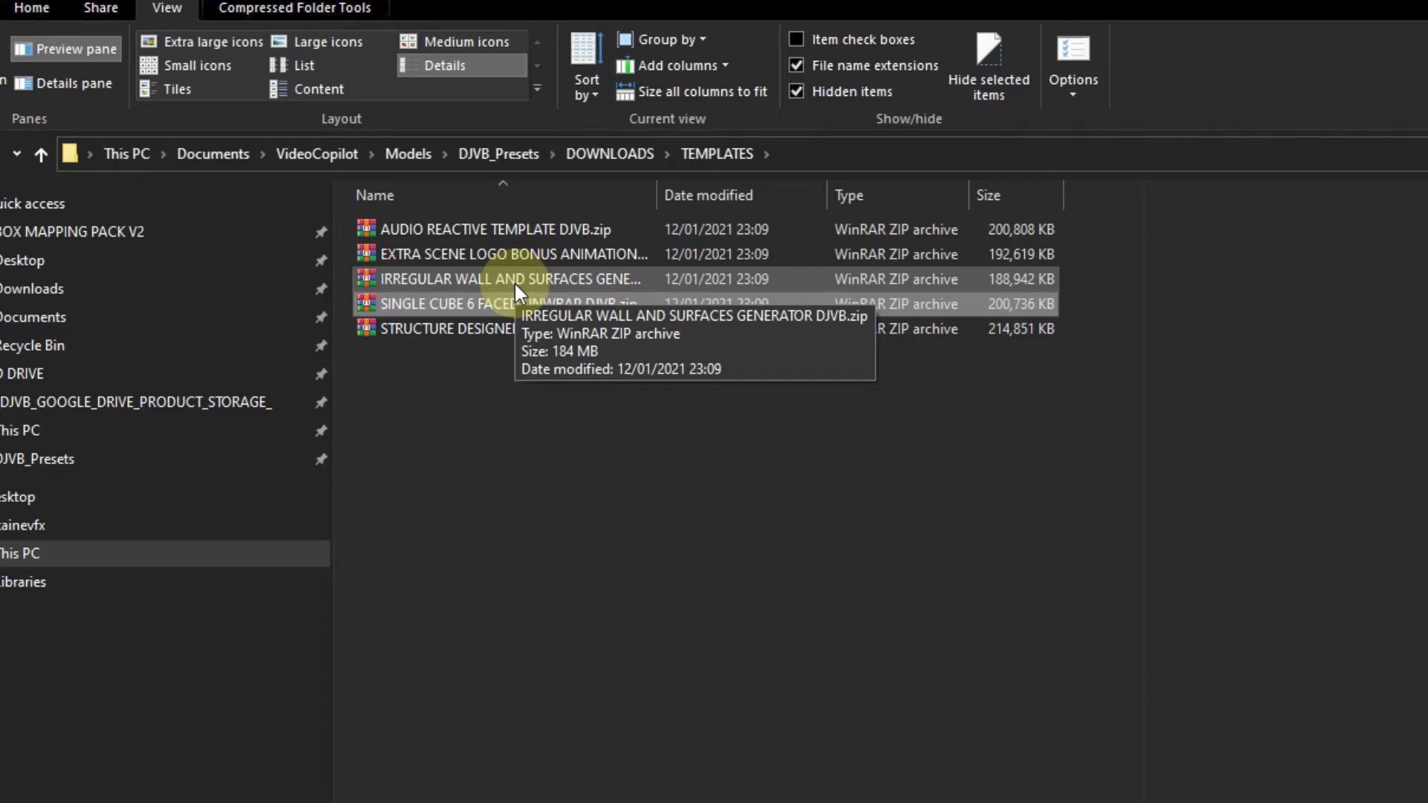
{"action": "left_click", "coordinate": [548, 388]}
{"action": "left_click", "coordinate": [472, 283]}
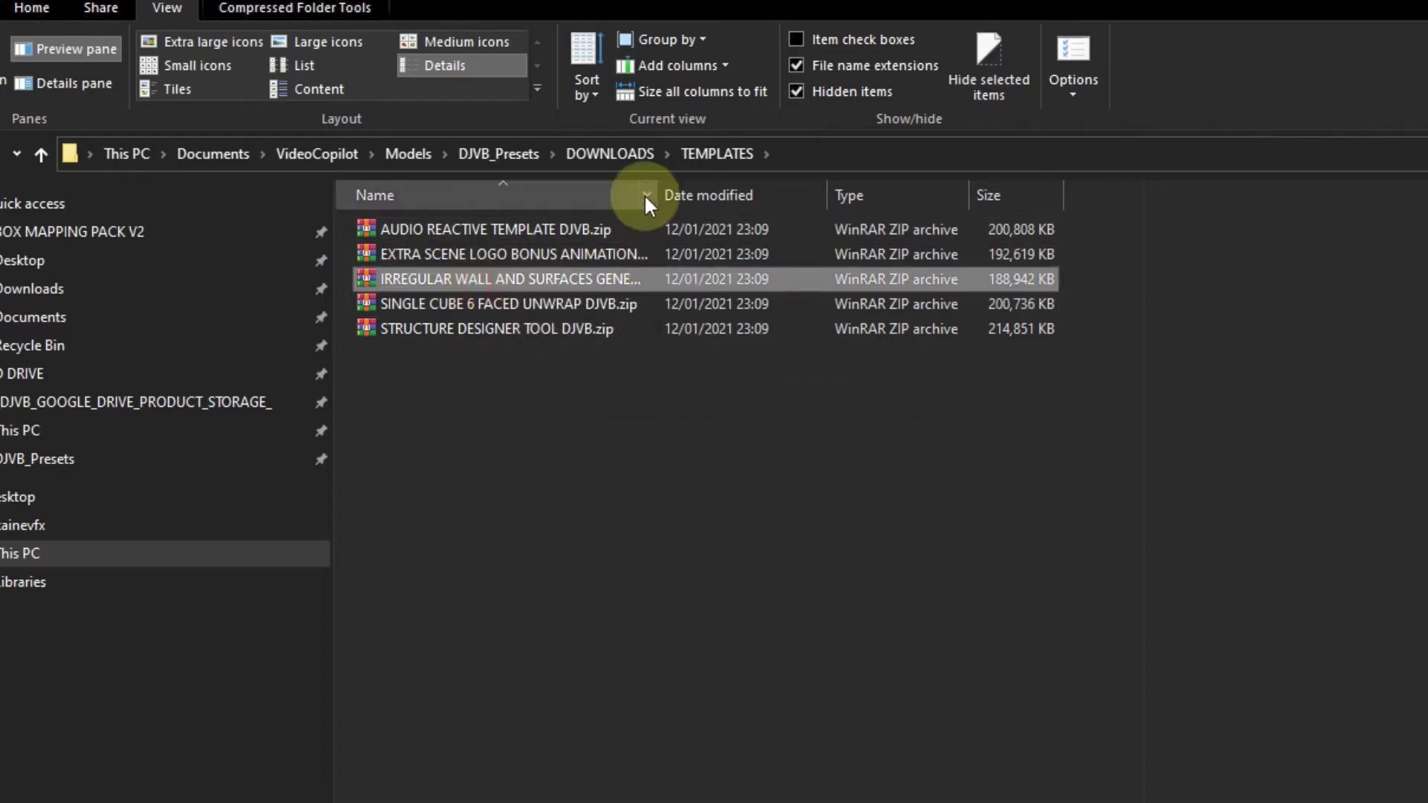
- Widen the Name column so EXTRA SCENE LOGO BONUS ANIMATION DJVB.zip and the other archive names show fully
{"action": "left_click_drag", "start_coordinate": [657, 195], "coordinate": [755, 195]}
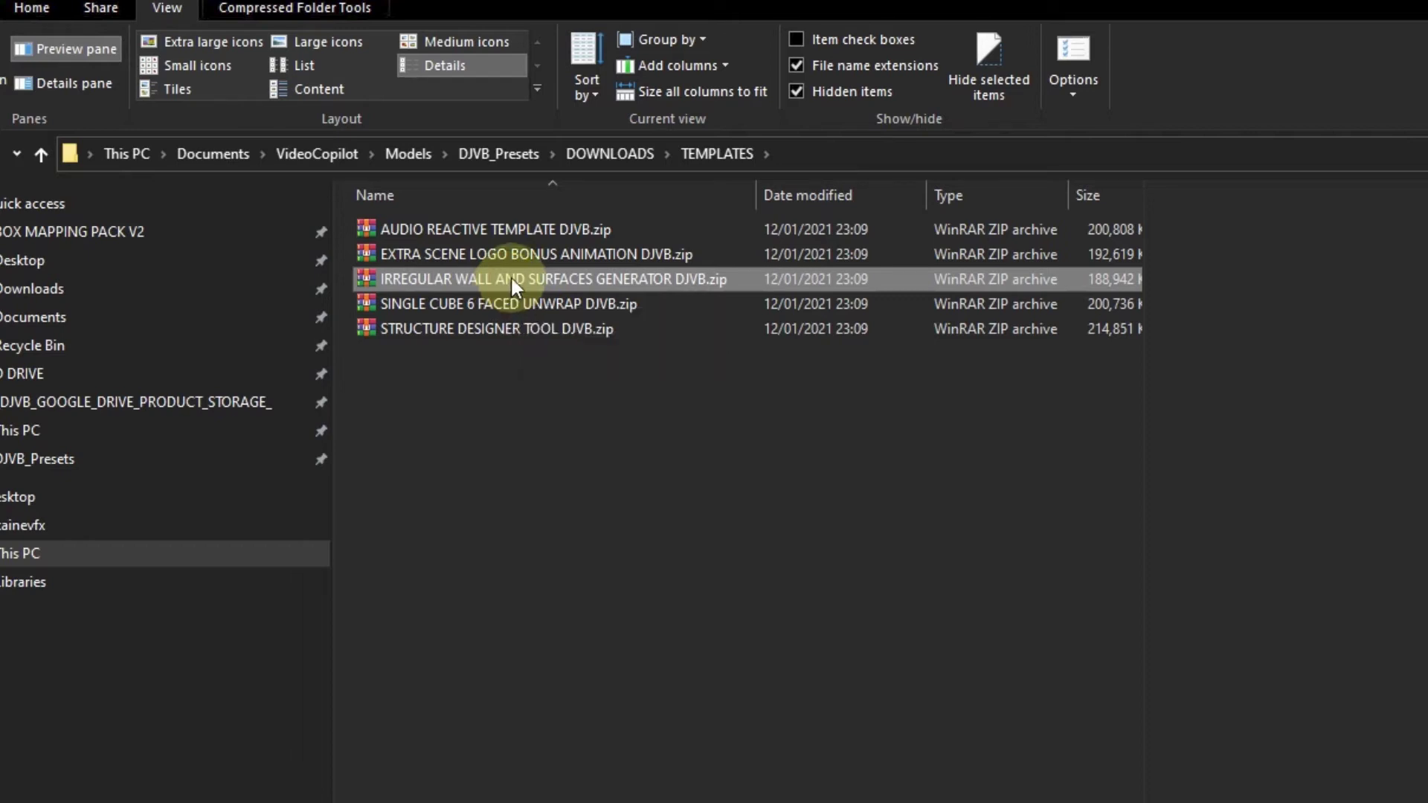
{"action": "left_click", "coordinate": [529, 360]}
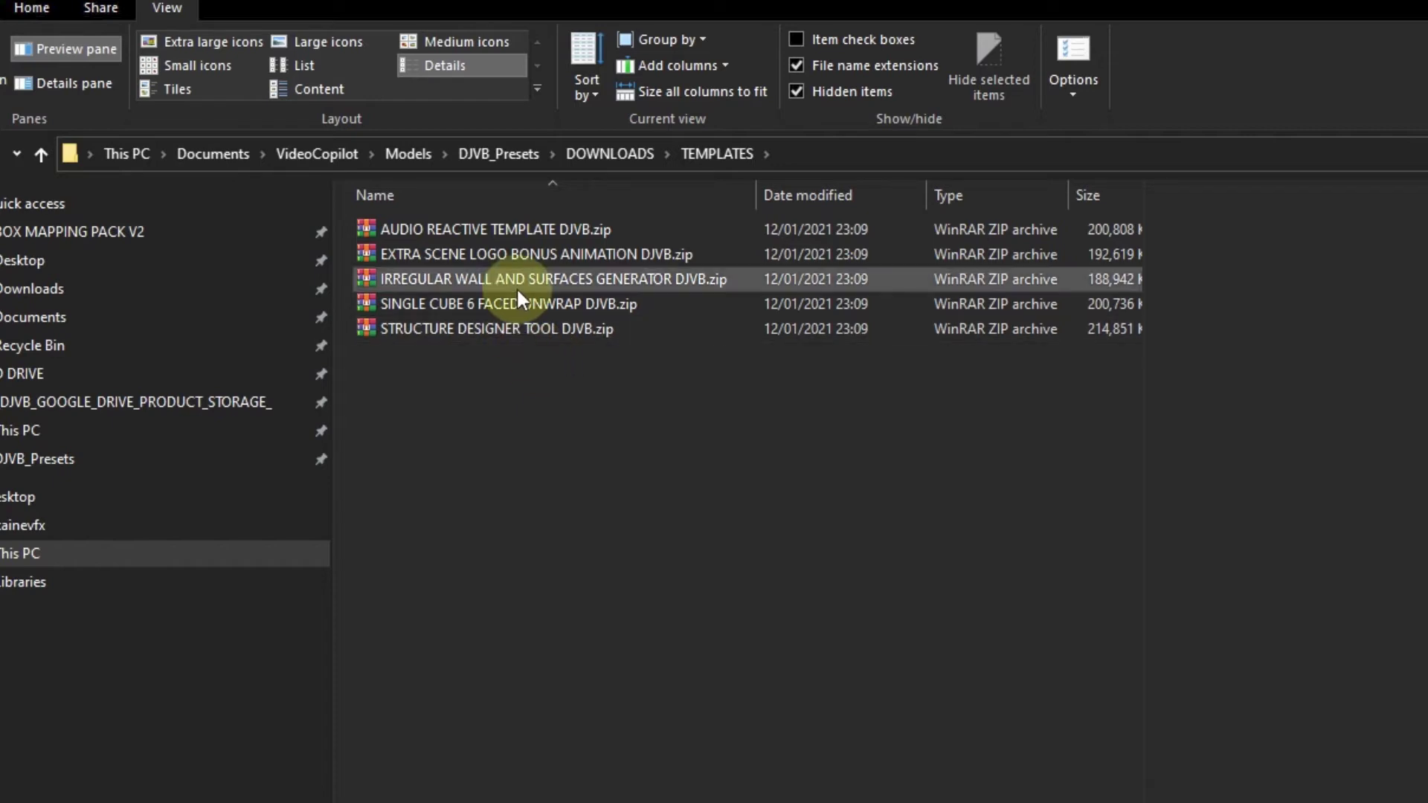
{"action": "left_click", "coordinate": [512, 258]}
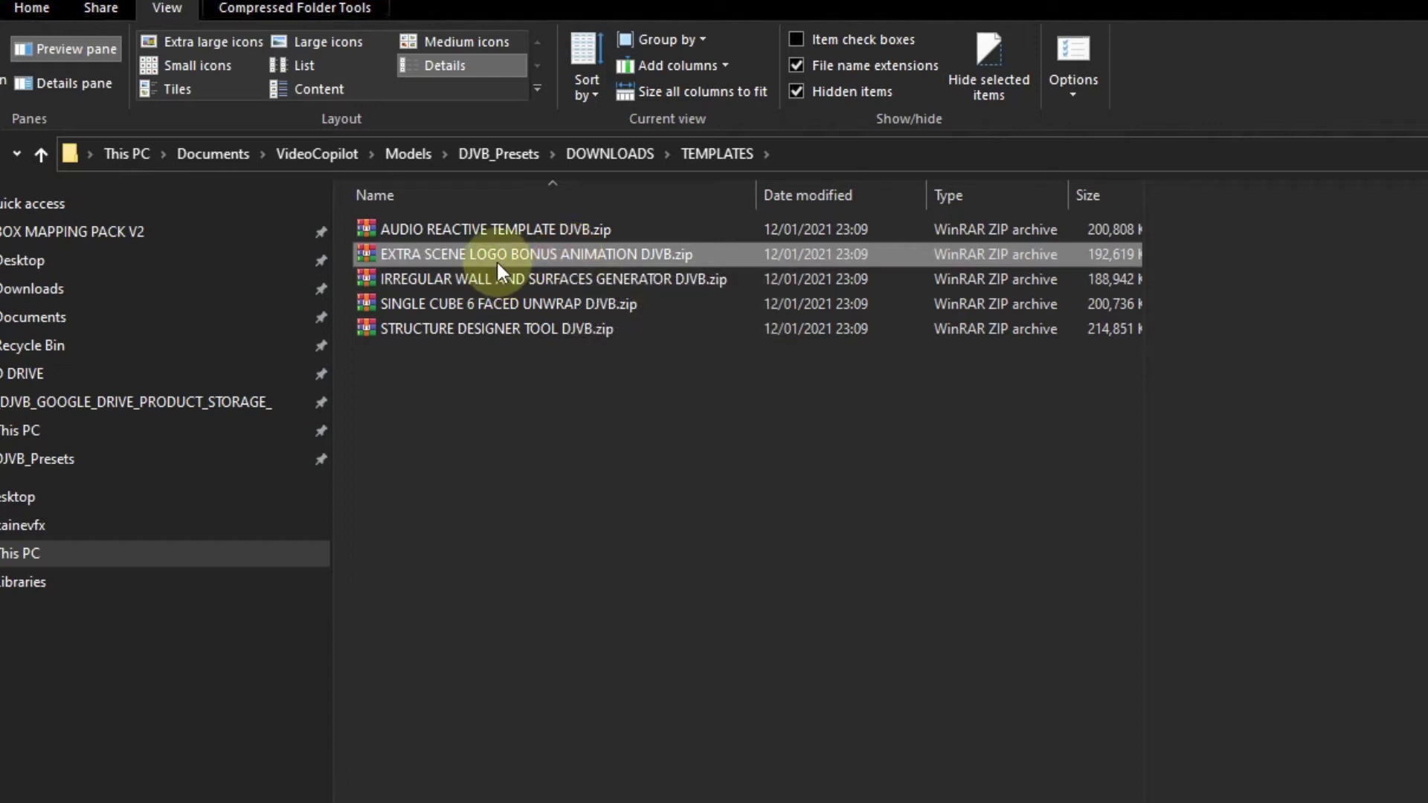
{"action": "left_click", "coordinate": [485, 230]}
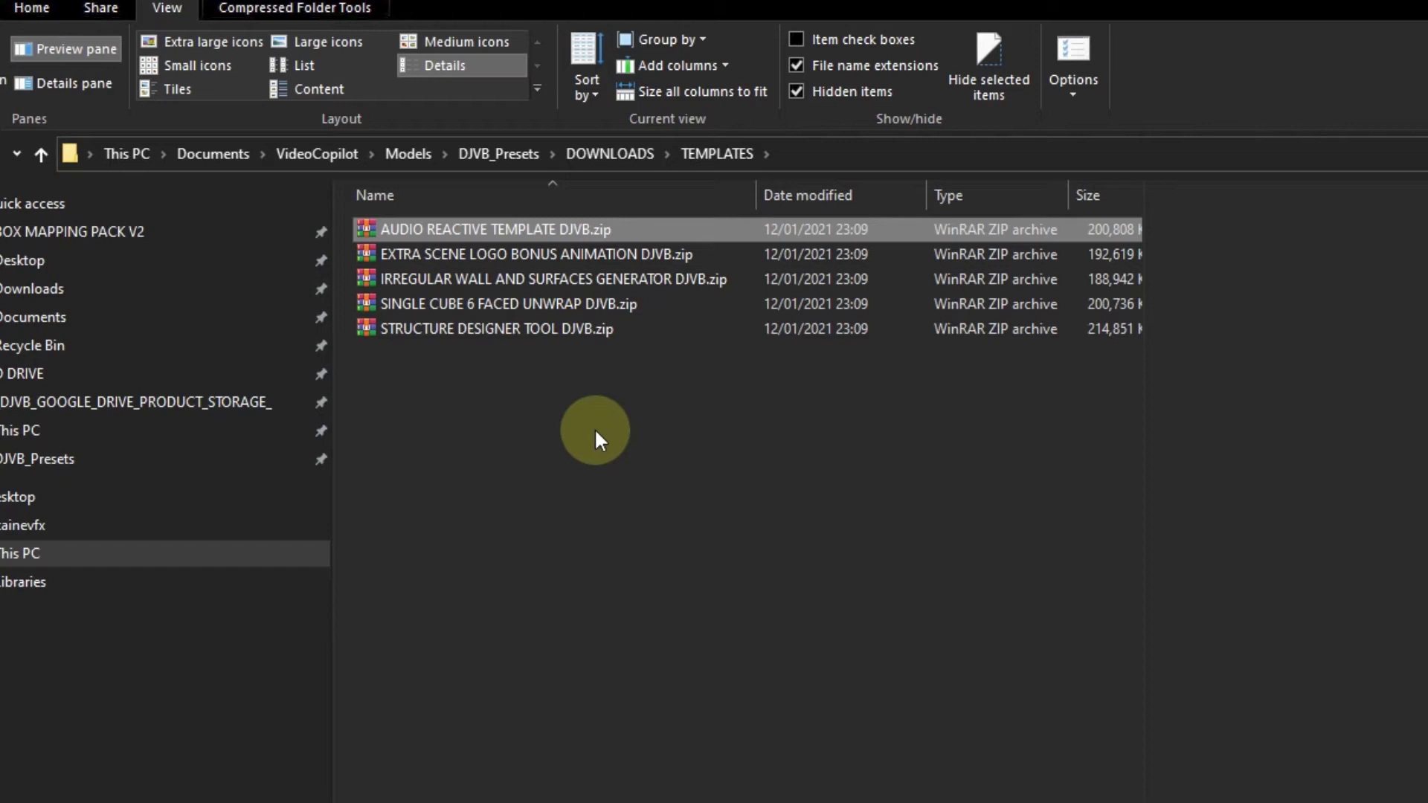
{"action": "left_click", "coordinate": [539, 415]}
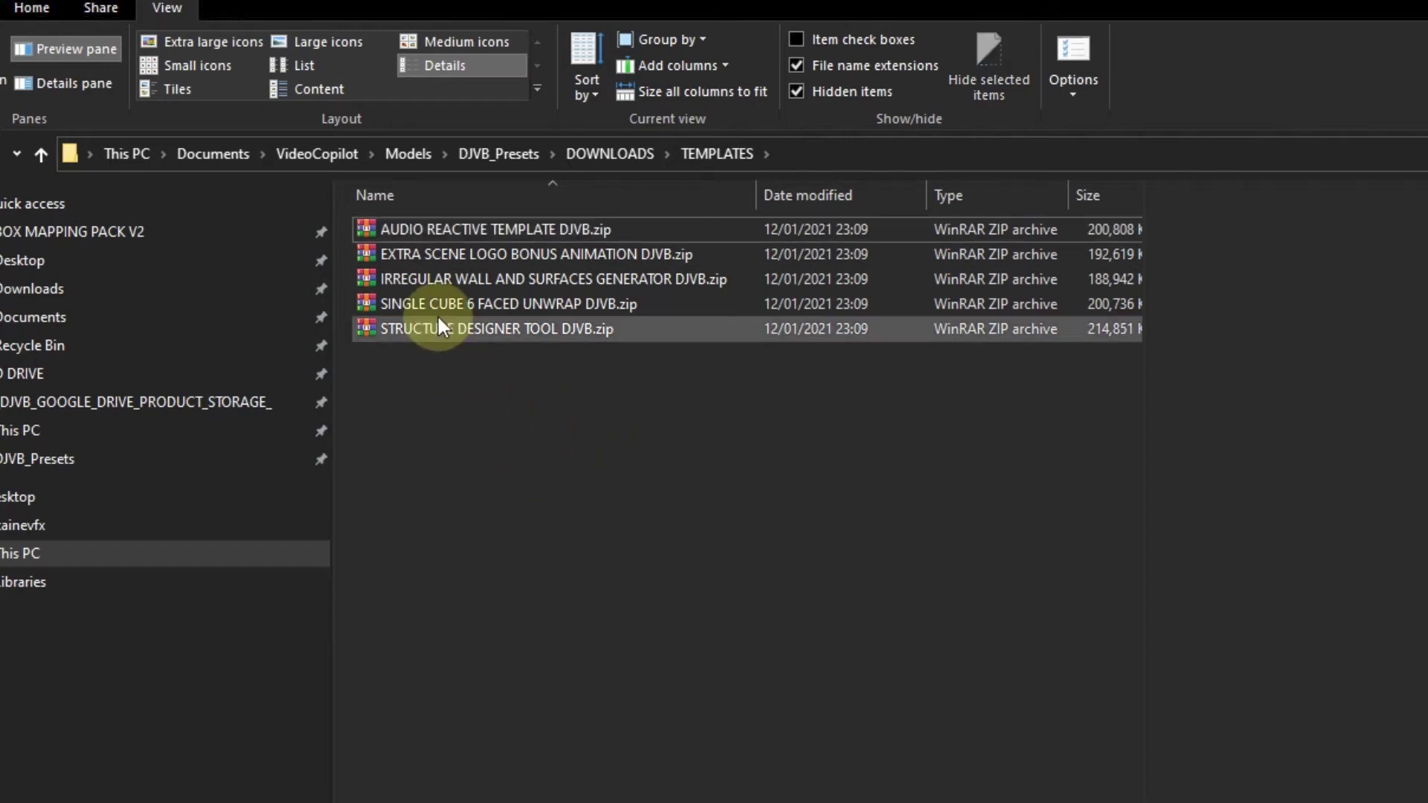
{"action": "left_click", "coordinate": [444, 296]}
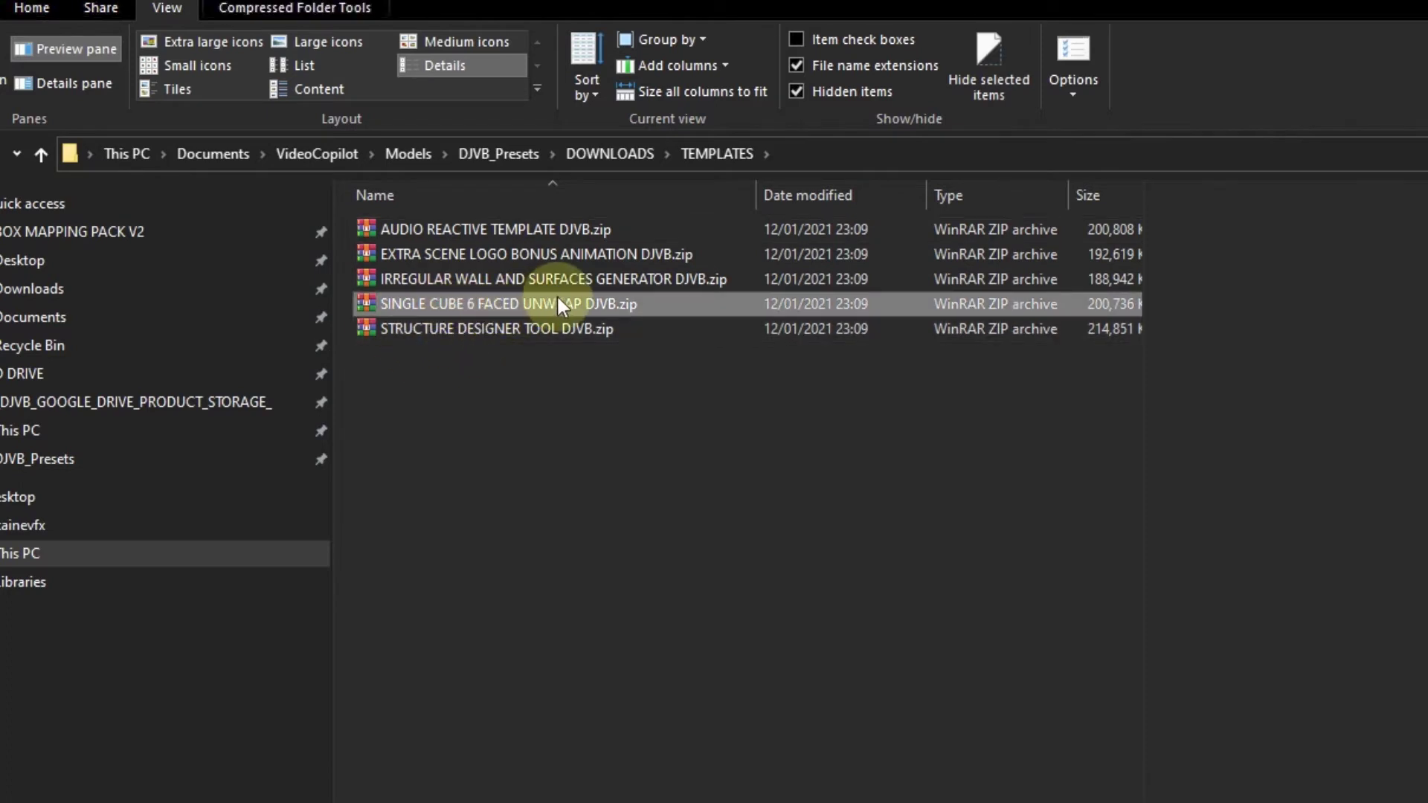
{"action": "left_click", "coordinate": [499, 328]}
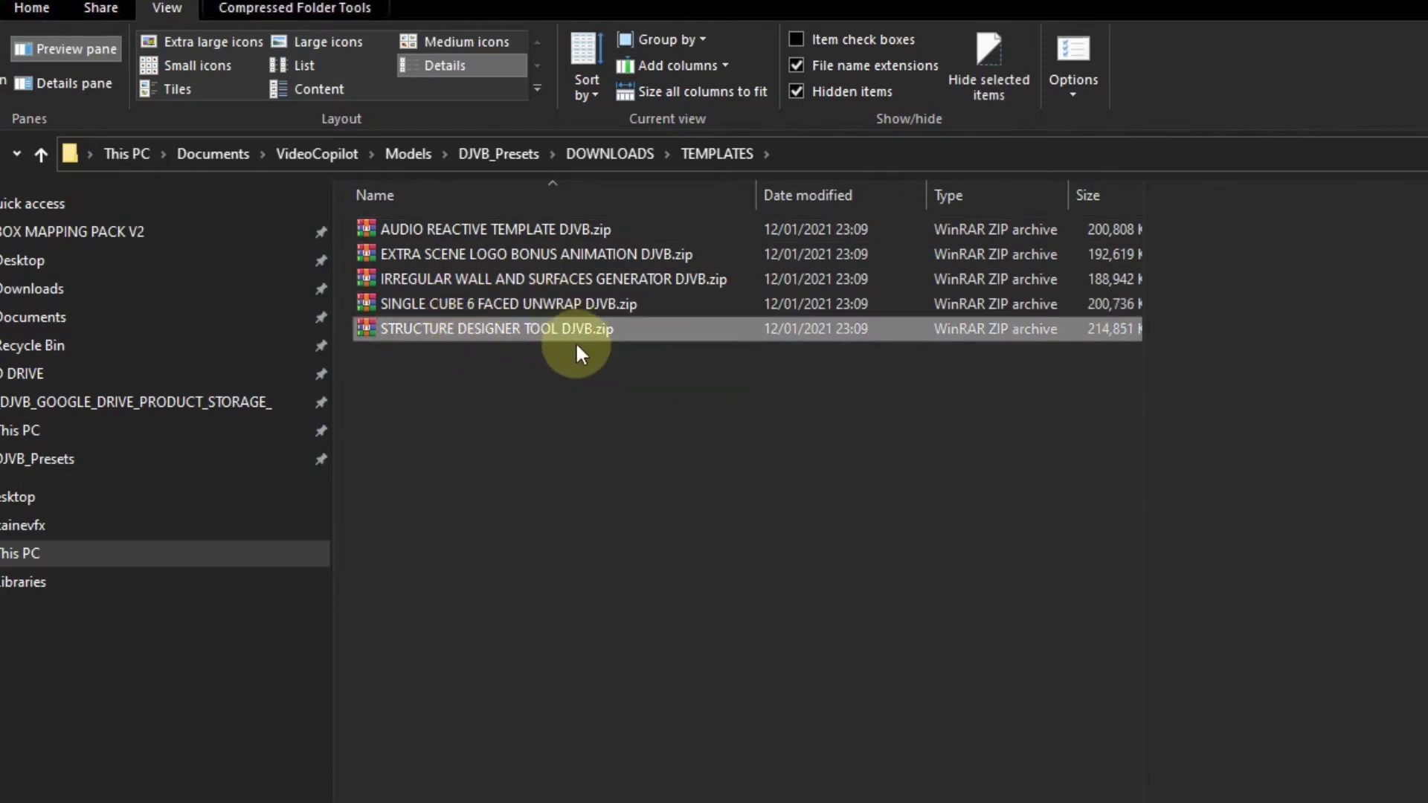
{"action": "left_click", "coordinate": [481, 304]}
{"action": "left_click", "coordinate": [481, 323]}
{"action": "left_click", "coordinate": [517, 304]}
{"action": "left_click", "coordinate": [517, 320]}
{"action": "left_click", "coordinate": [520, 304]}
{"action": "left_click", "coordinate": [519, 320]}
{"action": "left_click", "coordinate": [522, 304]}
{"action": "left_click", "coordinate": [523, 319]}
{"action": "left_click", "coordinate": [525, 307]}
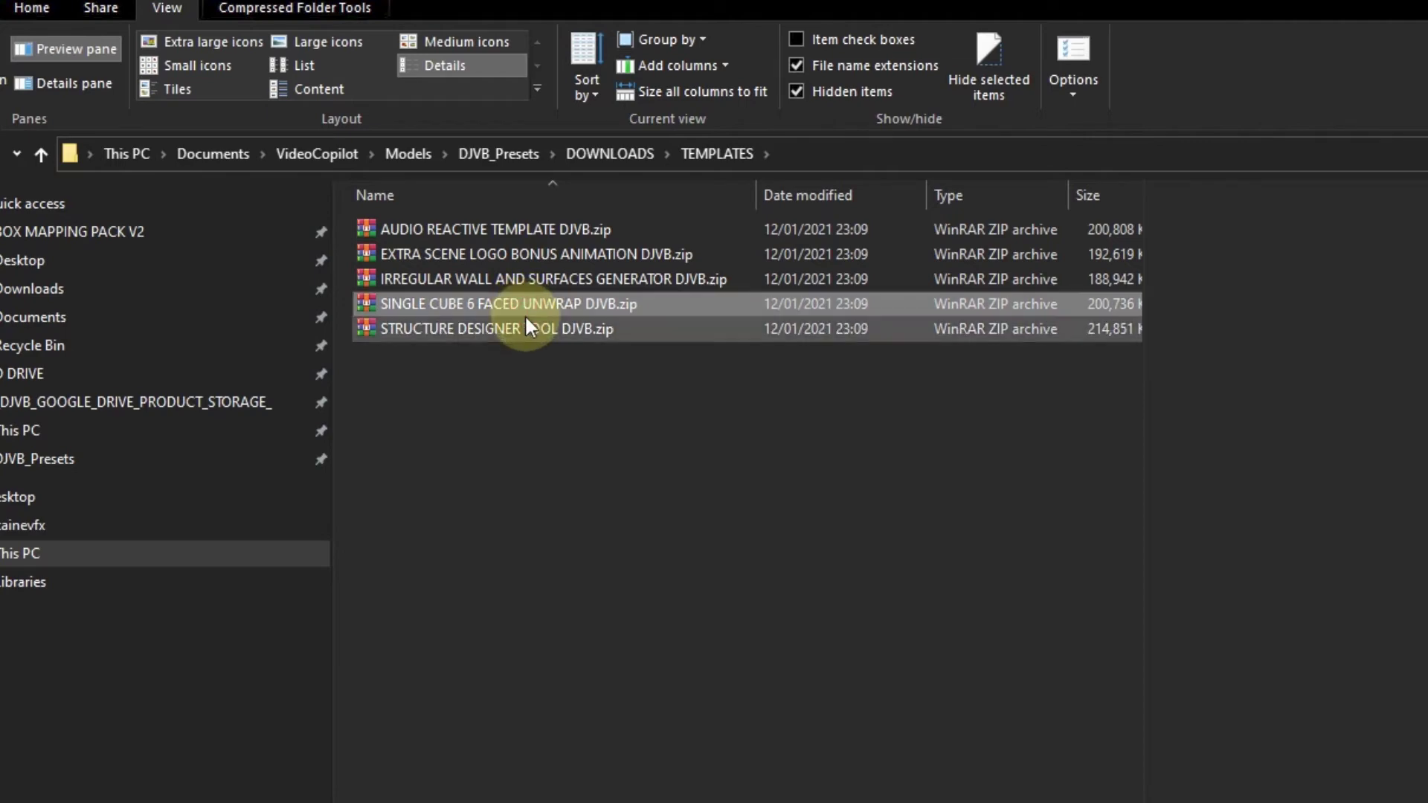
{"action": "left_click", "coordinate": [480, 329], "text": "ctrl"}
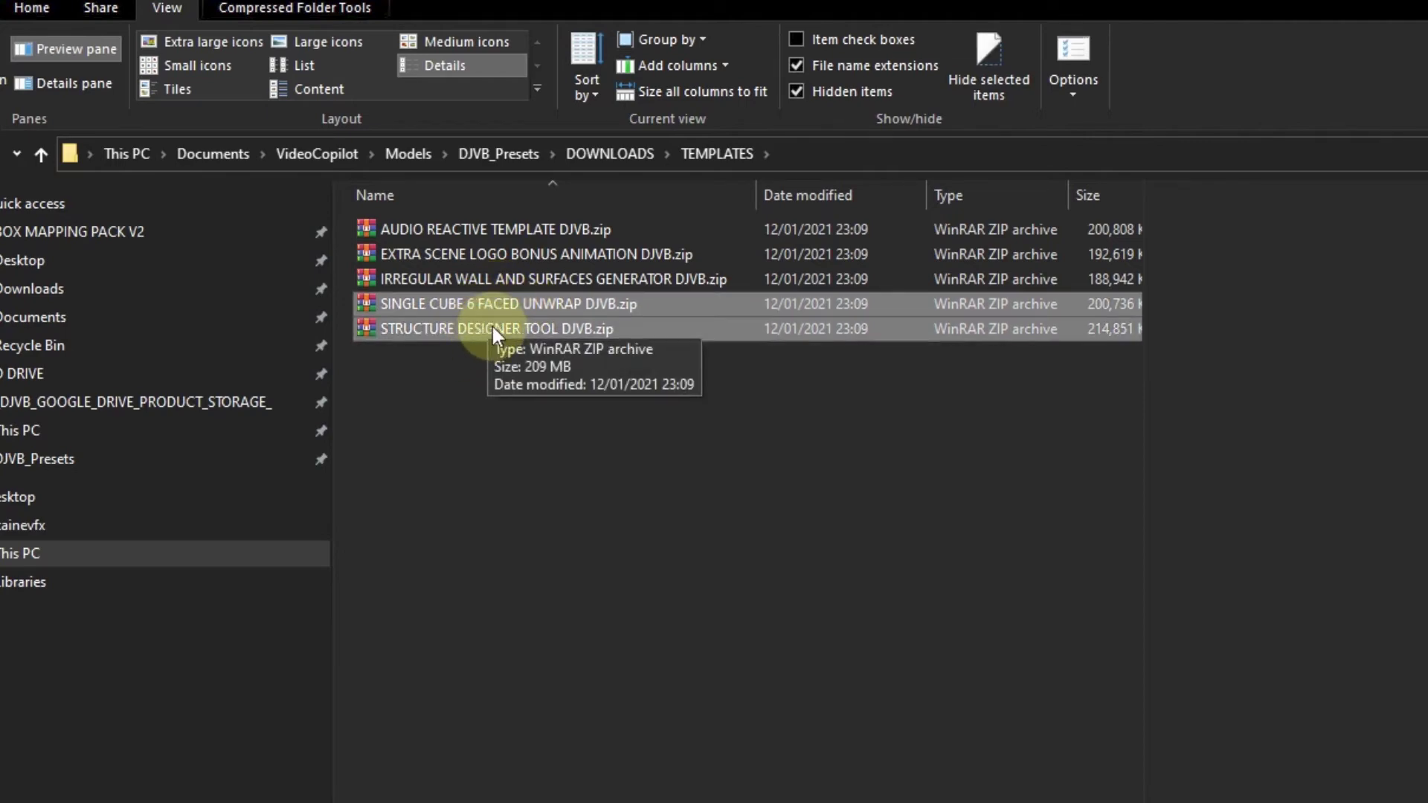
{"action": "left_click", "coordinate": [494, 256]}
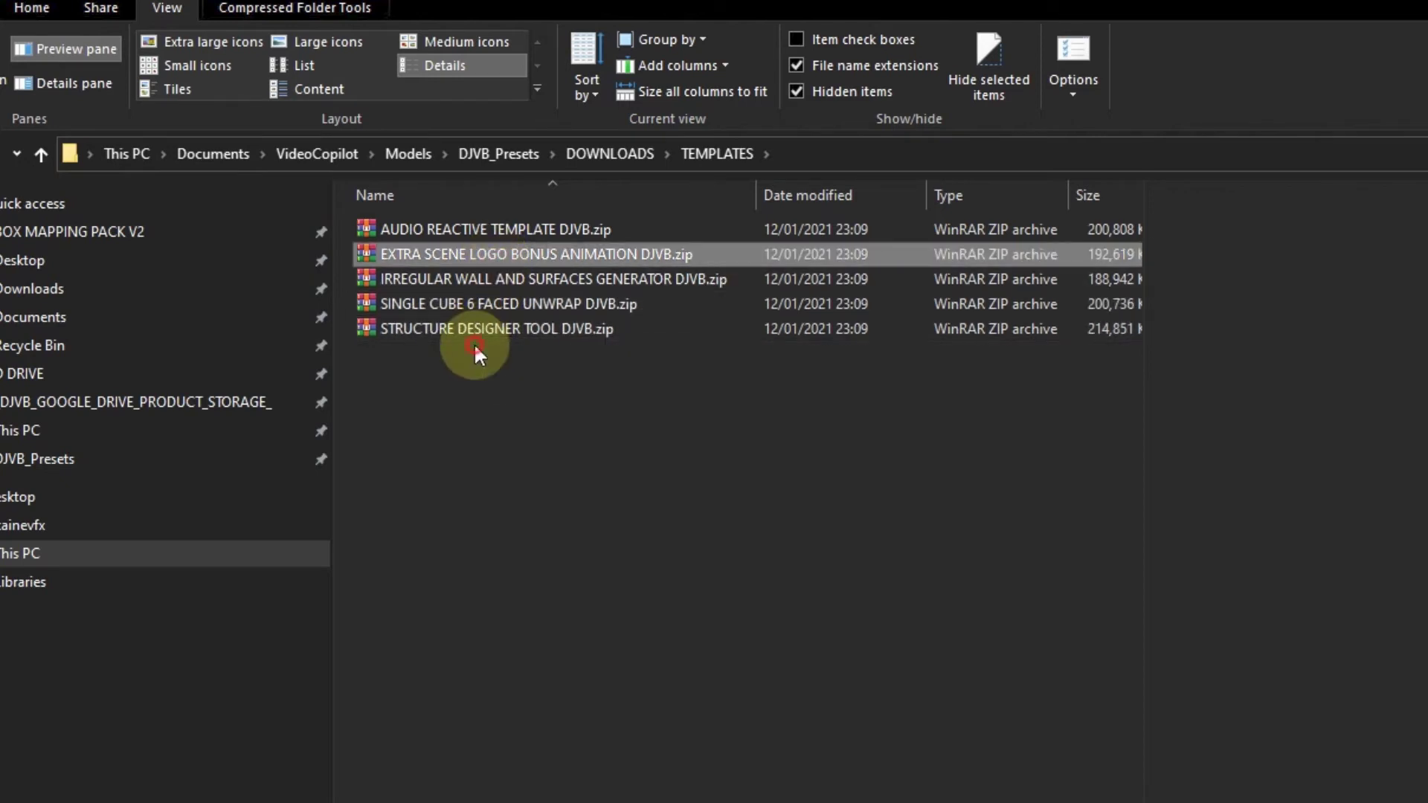
{"action": "left_click_drag", "start_coordinate": [474, 343], "coordinate": [476, 309]}
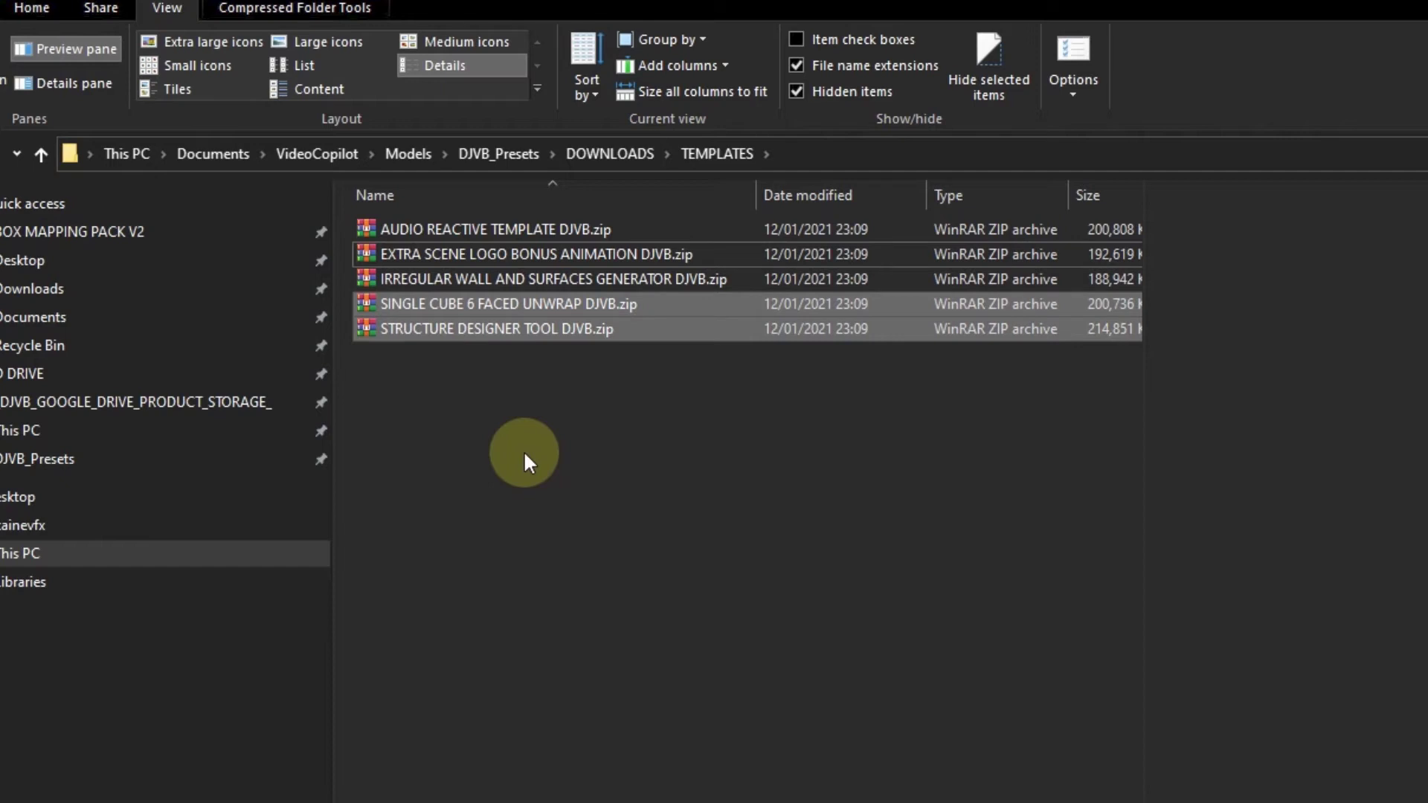
{"action": "left_click_drag", "start_coordinate": [454, 369], "coordinate": [485, 303]}
{"action": "left_click", "coordinate": [516, 371]}
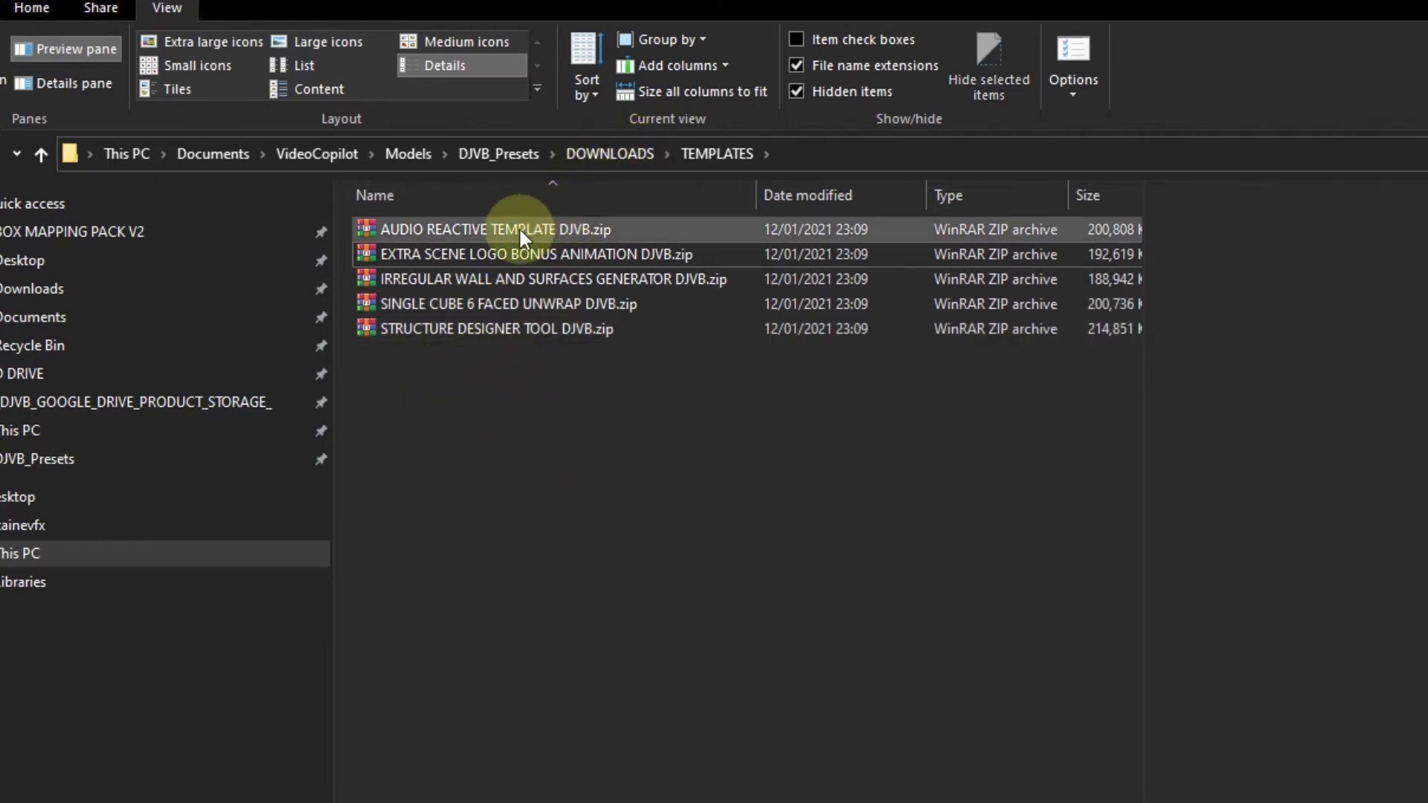
{"action": "left_click_drag", "start_coordinate": [484, 407], "coordinate": [466, 242]}
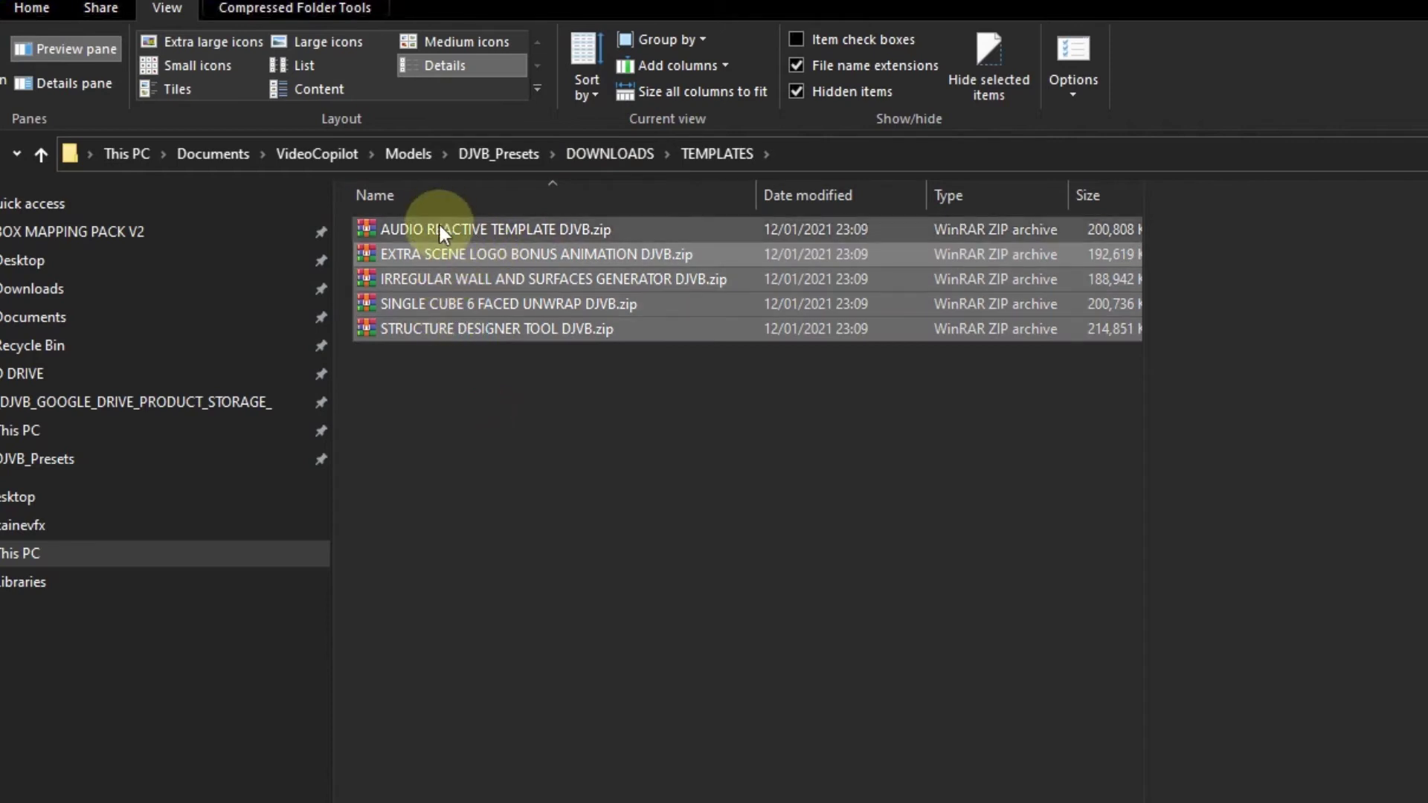
{"action": "left_click", "coordinate": [496, 226], "text": "ctrl"}
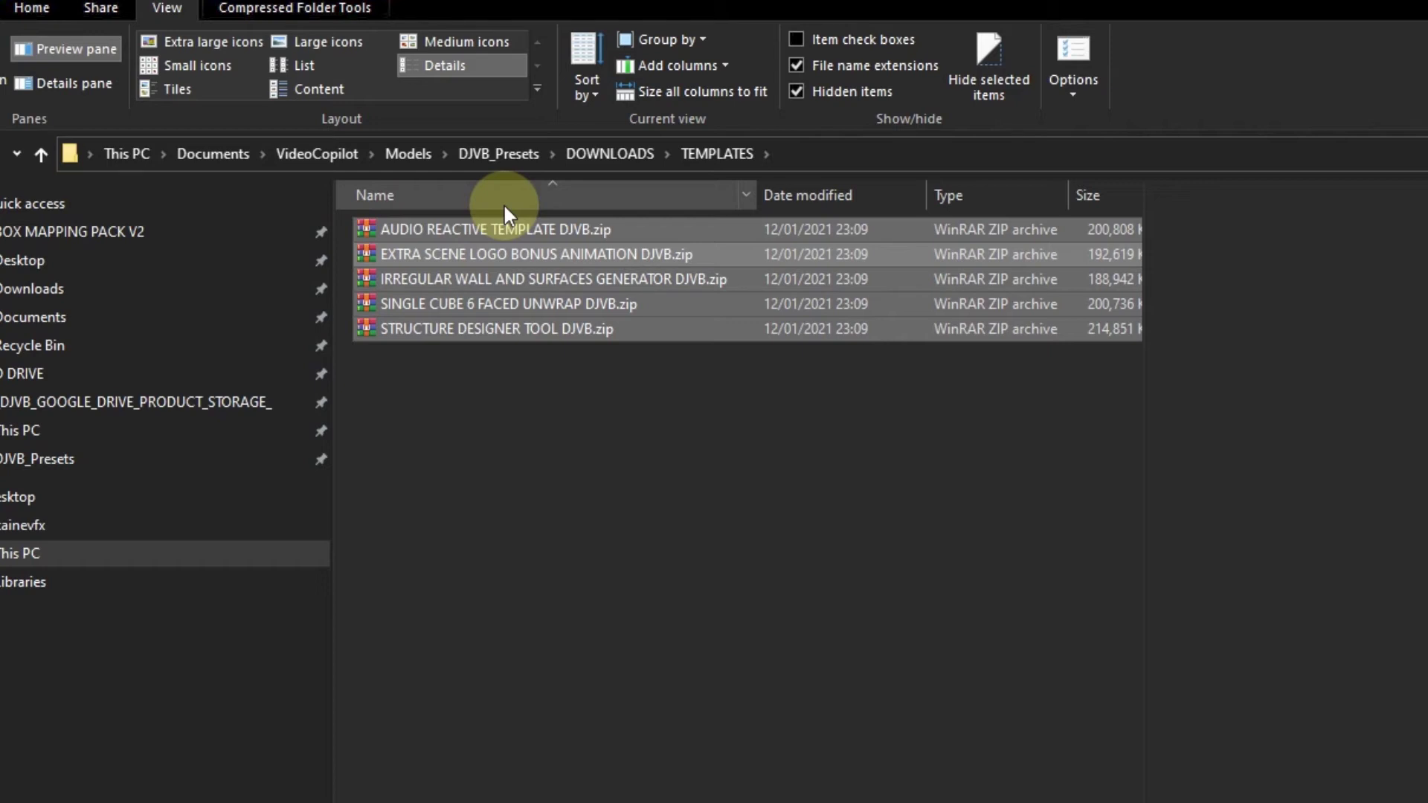
- Check the empty TUTORIALS folder, then return to the DJVB_Presets DOWNLOADS folder
{"action": "left_click", "coordinate": [605, 149]}
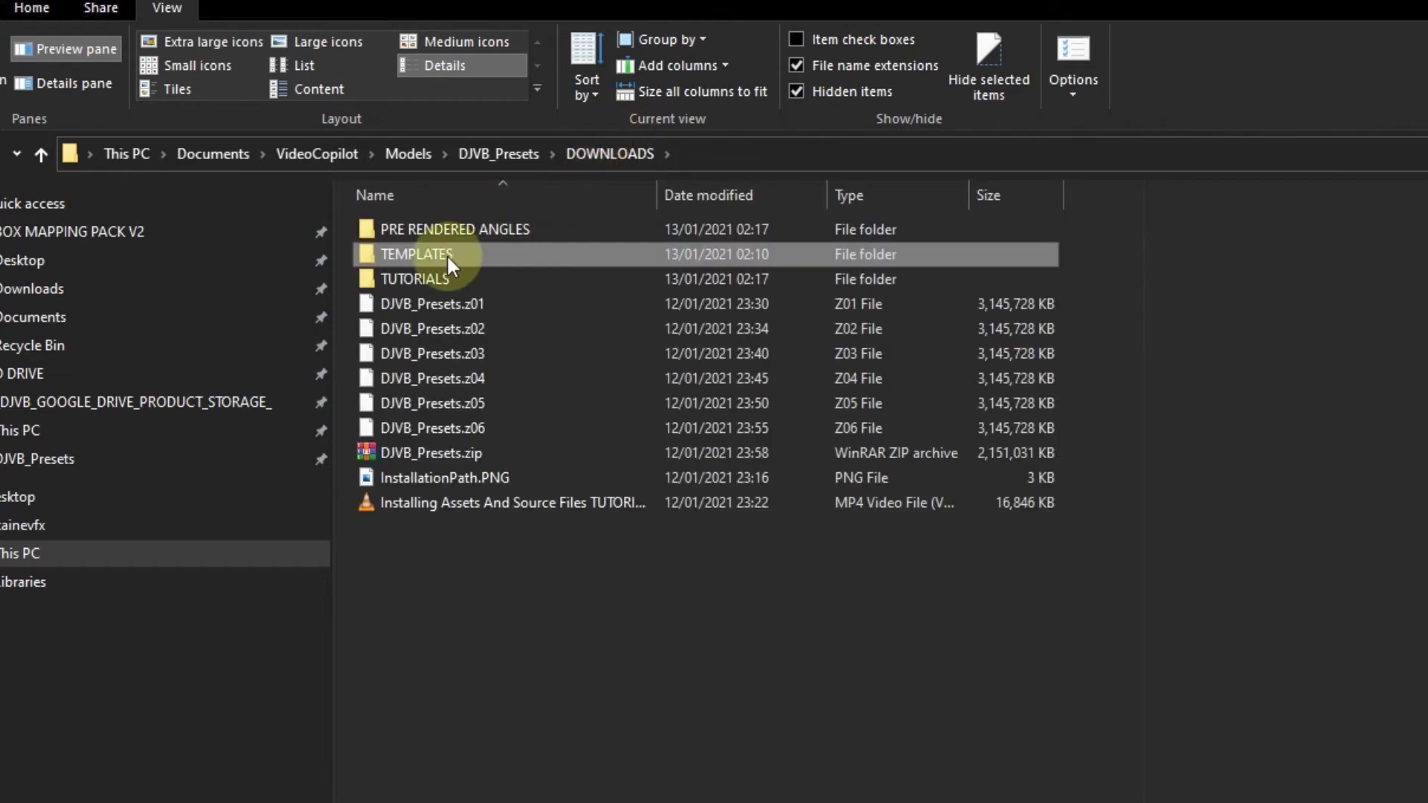
{"action": "left_click", "coordinate": [437, 269]}
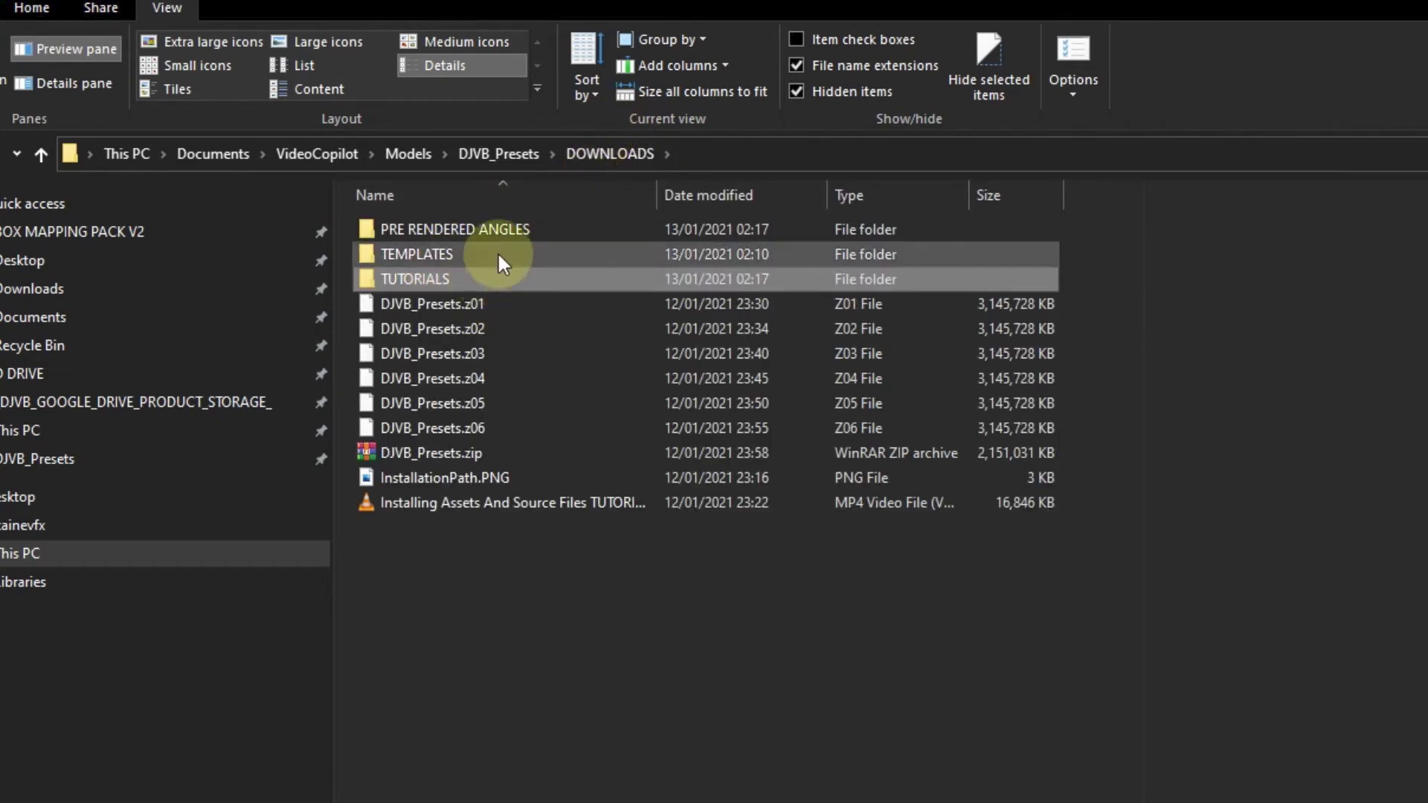
{"action": "double_click", "coordinate": [452, 279]}
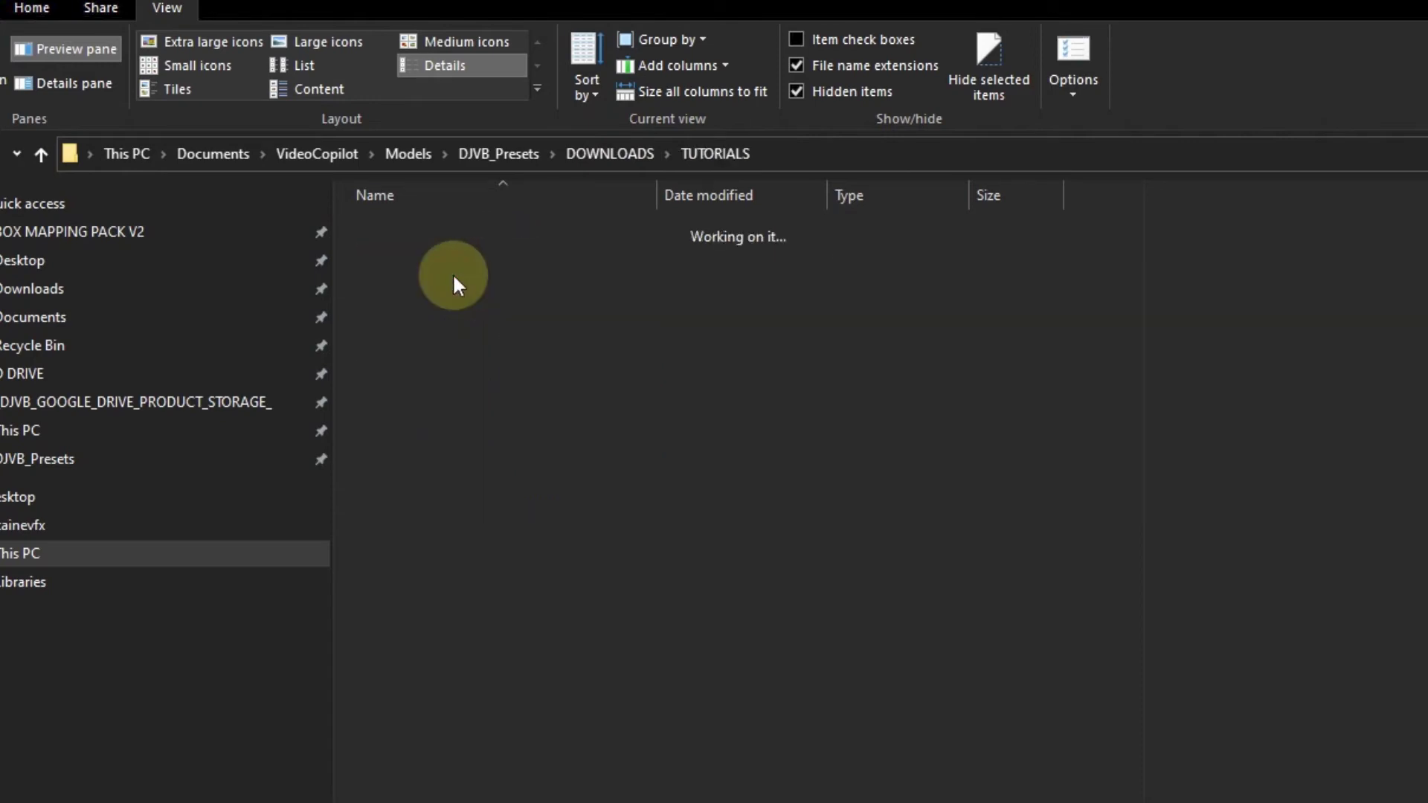
{"action": "left_click", "coordinate": [594, 160]}
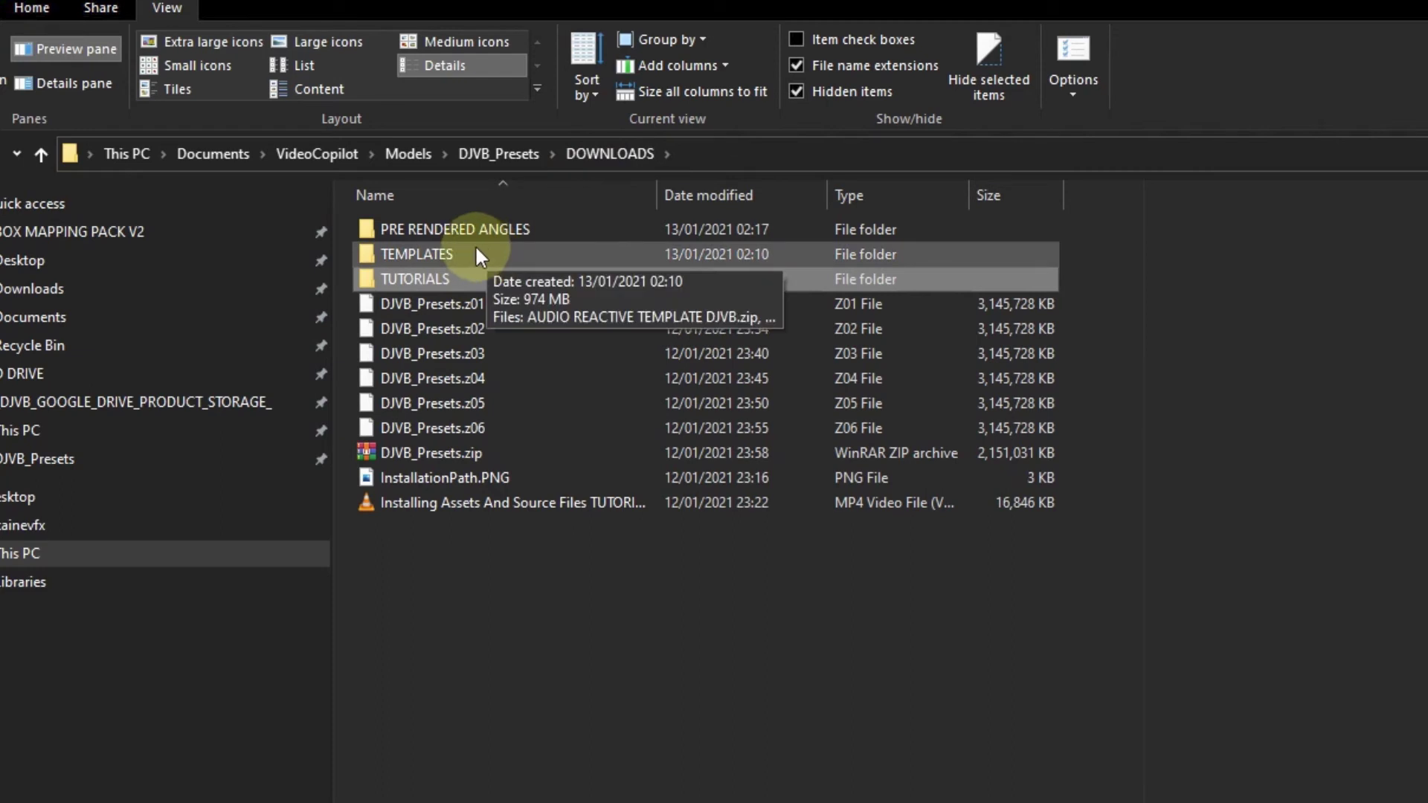
{"action": "left_click", "coordinate": [428, 513]}
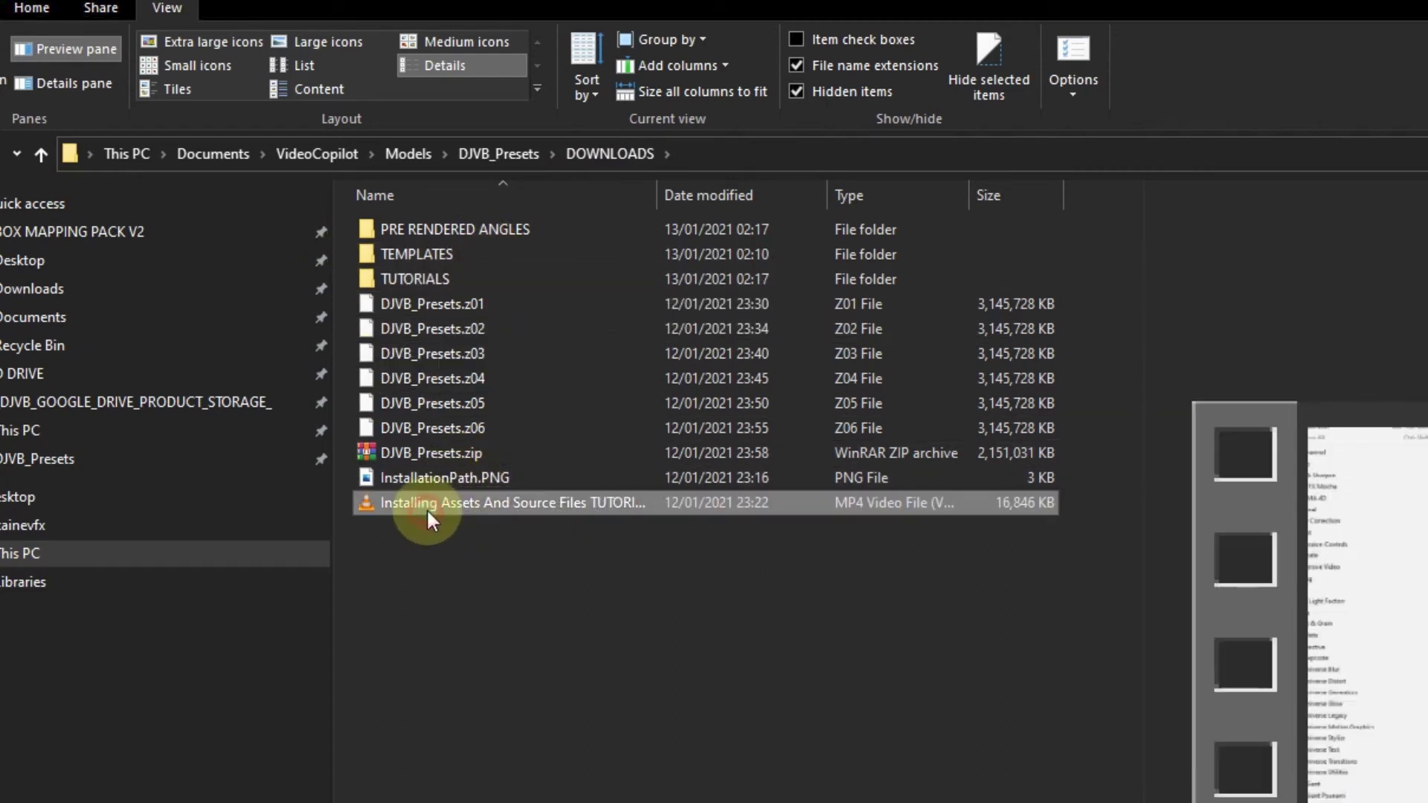
{"action": "left_click", "coordinate": [406, 305]}
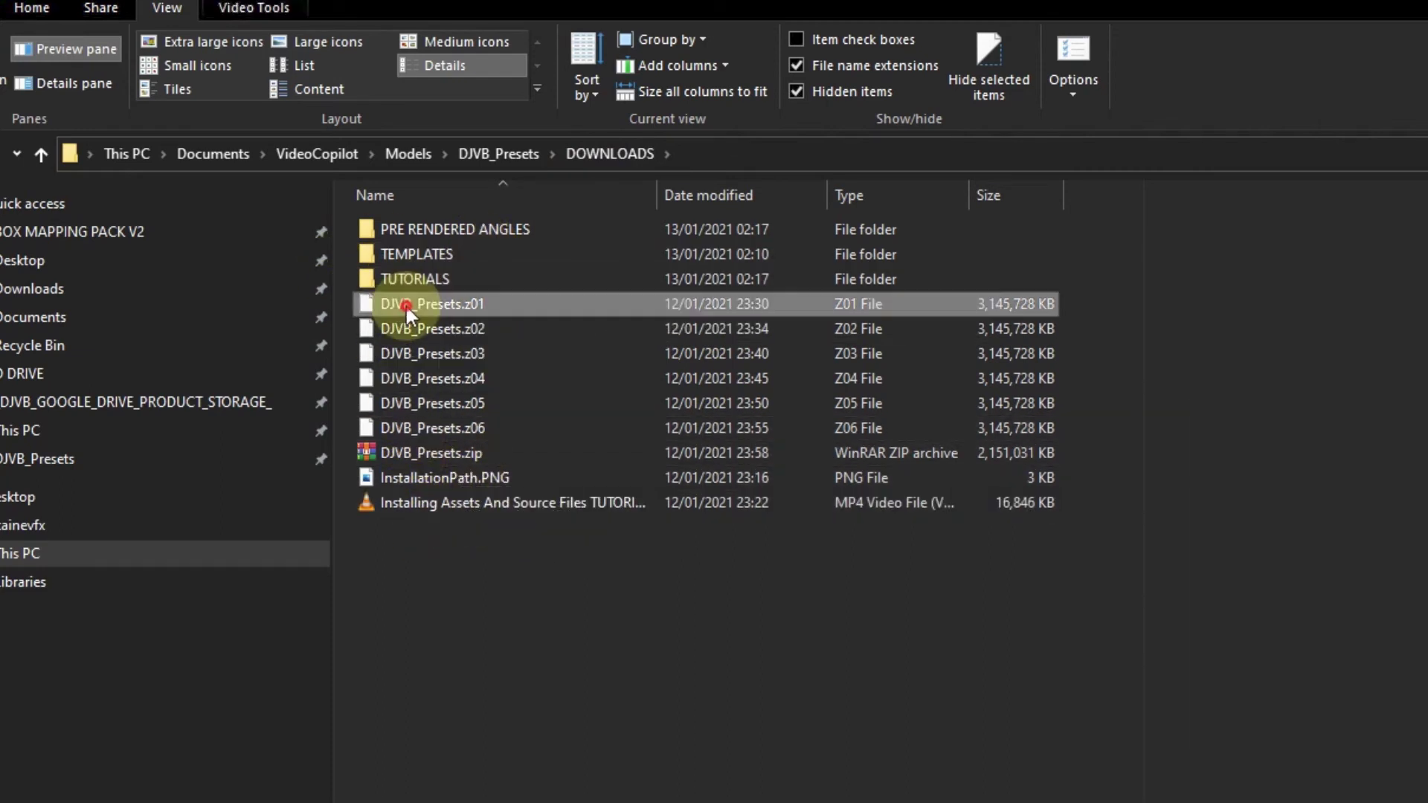
{"action": "left_click", "coordinate": [444, 456], "text": "shift"}
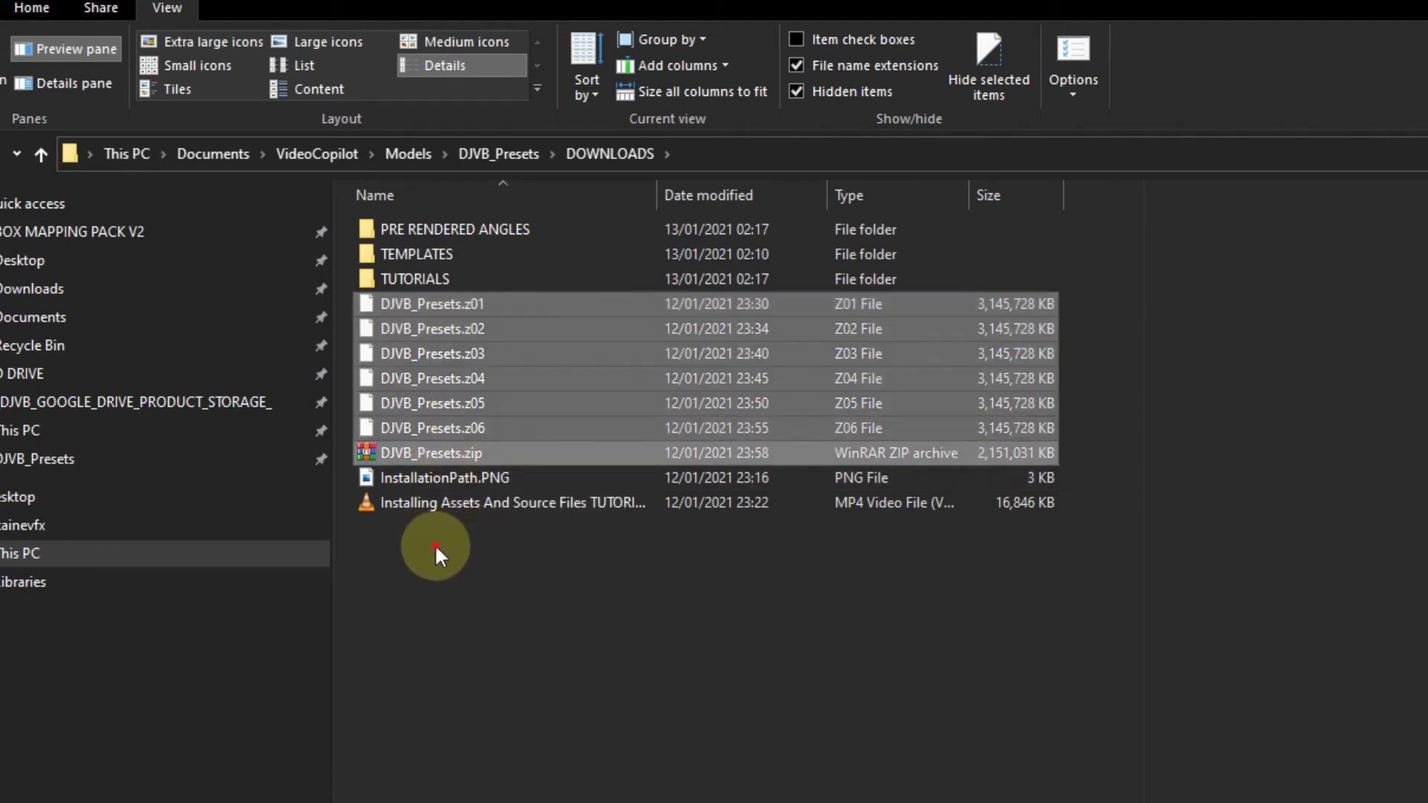
{"action": "left_click", "coordinate": [483, 590]}
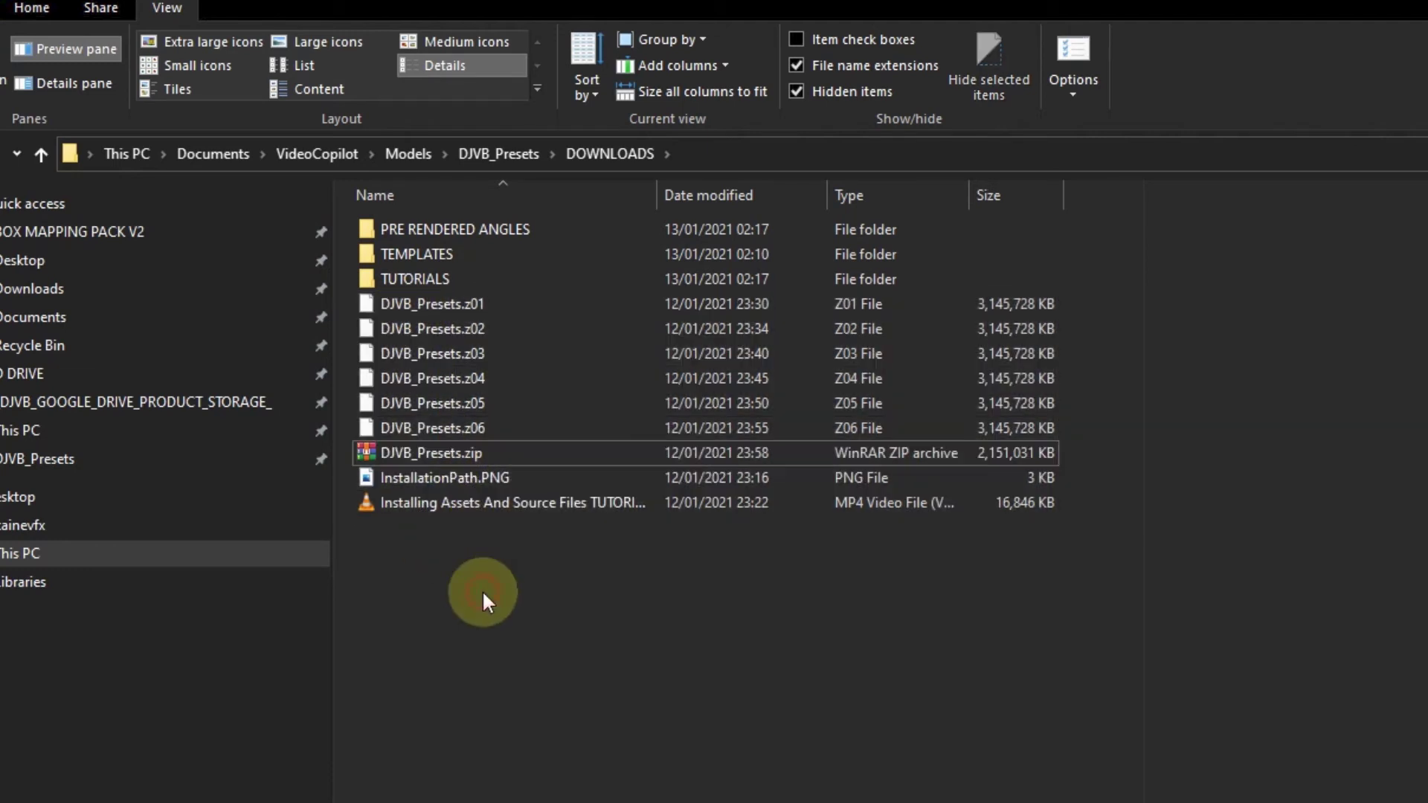
{"action": "left_click", "coordinate": [468, 503]}
{"action": "left_click", "coordinate": [520, 613]}
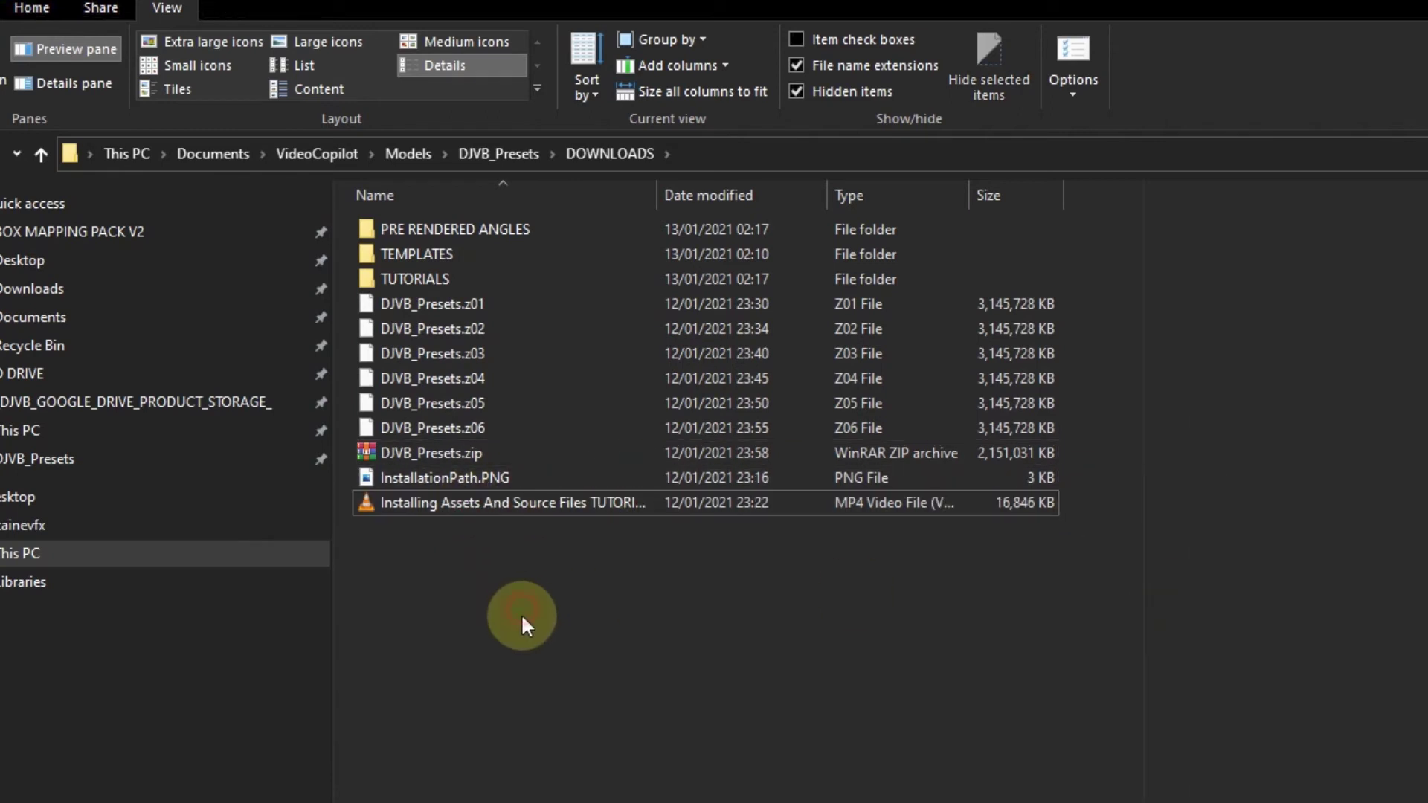
{"action": "left_click", "coordinate": [444, 468]}
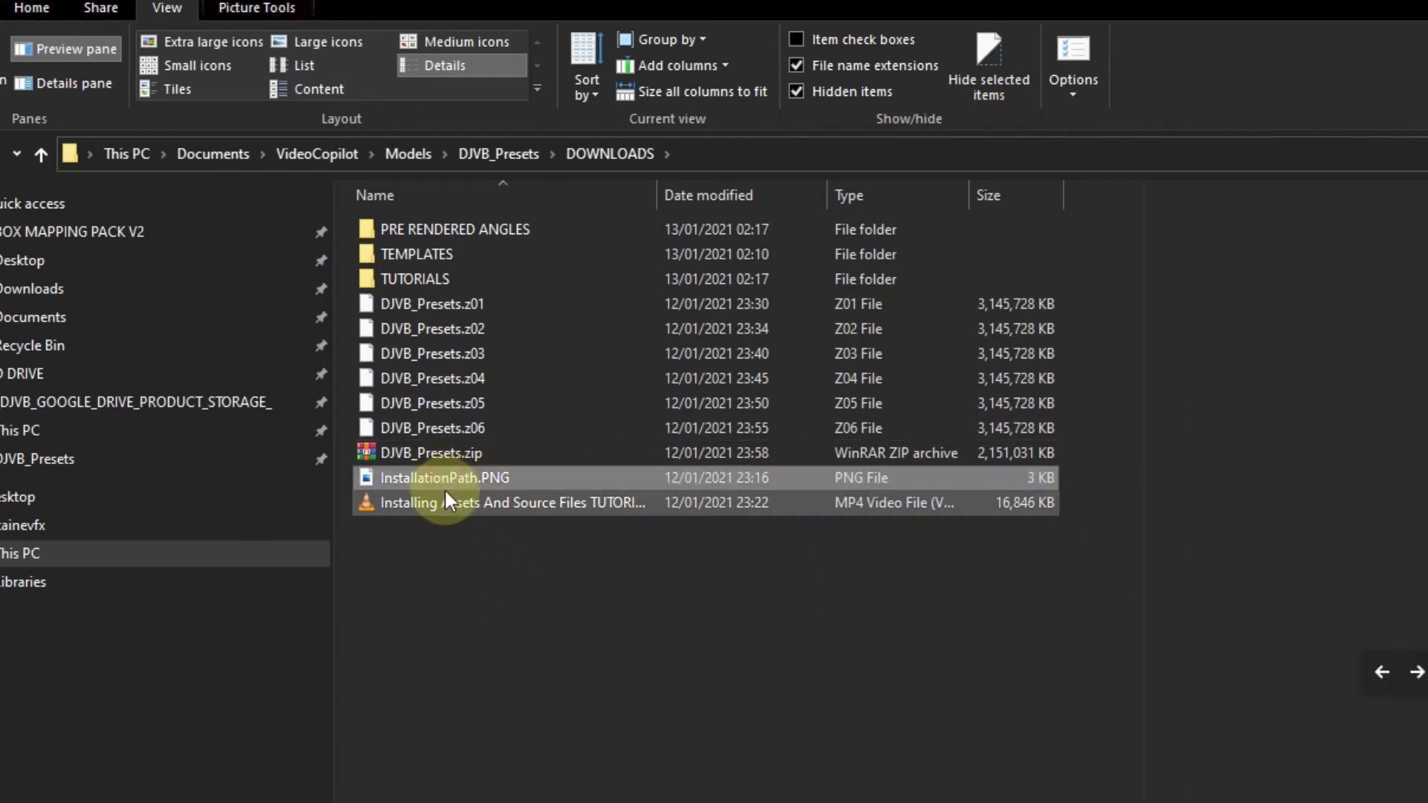
{"action": "left_click", "coordinate": [450, 464], "text": "ctrl"}
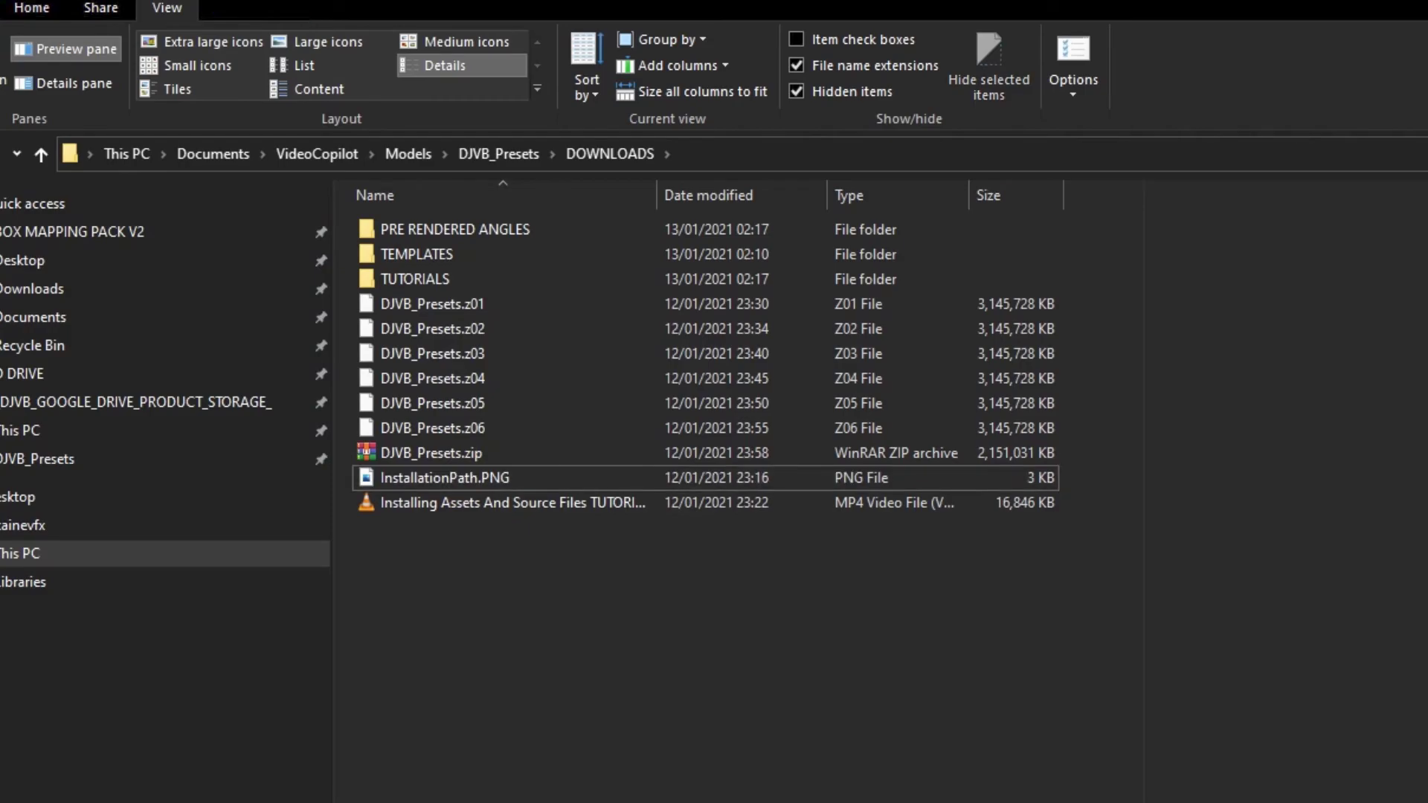
{"action": "key", "text": "Return"}
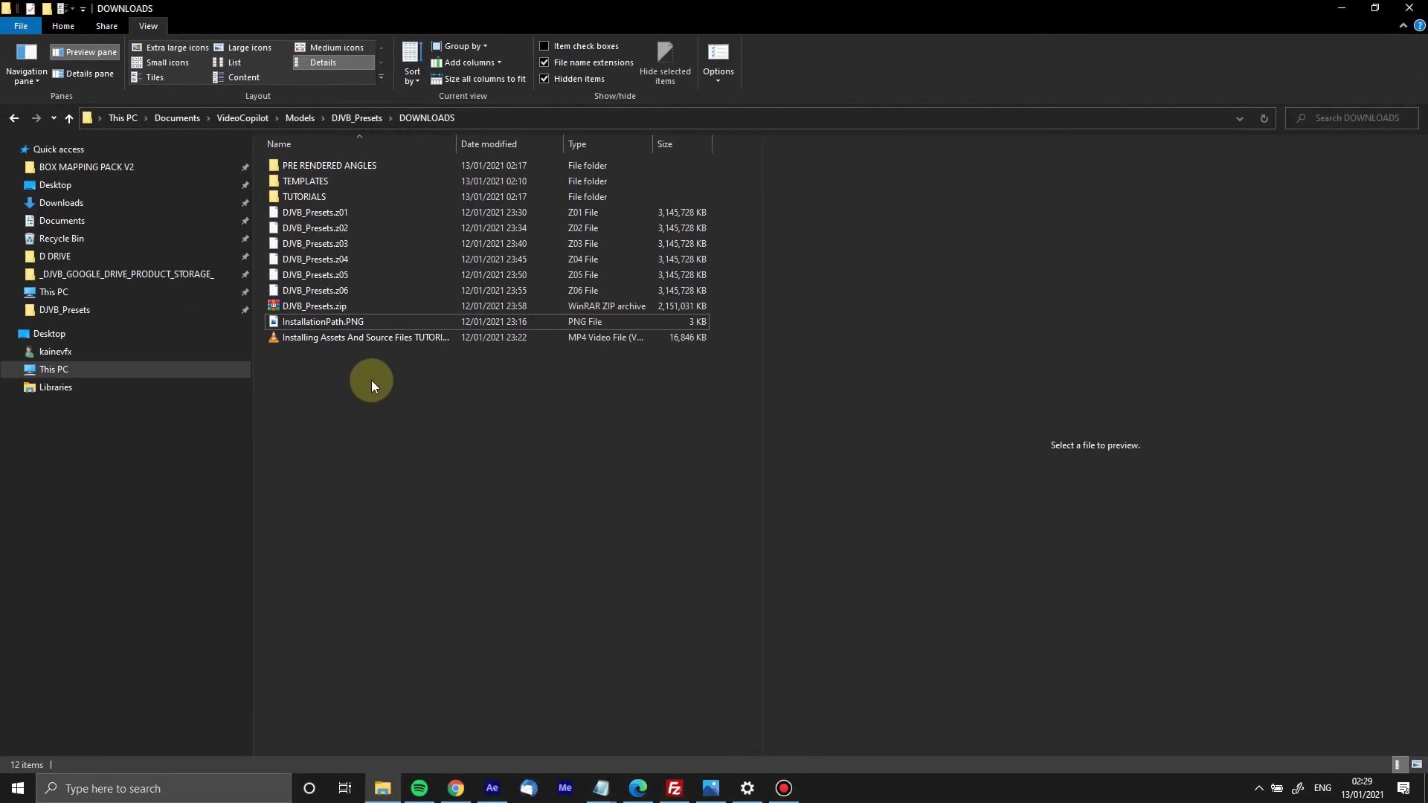
{"action": "left_click", "coordinate": [388, 338]}
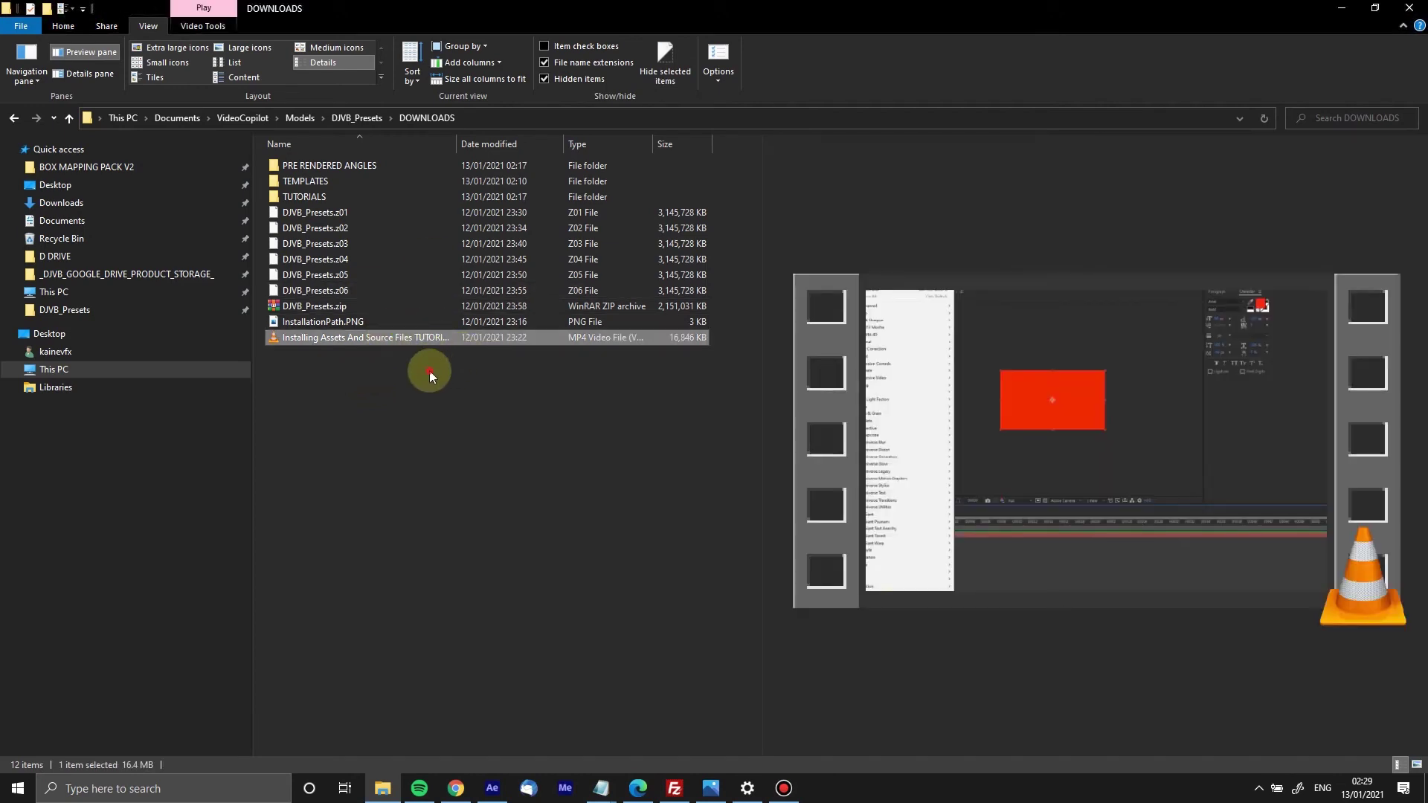
{"action": "left_click", "coordinate": [353, 307]}
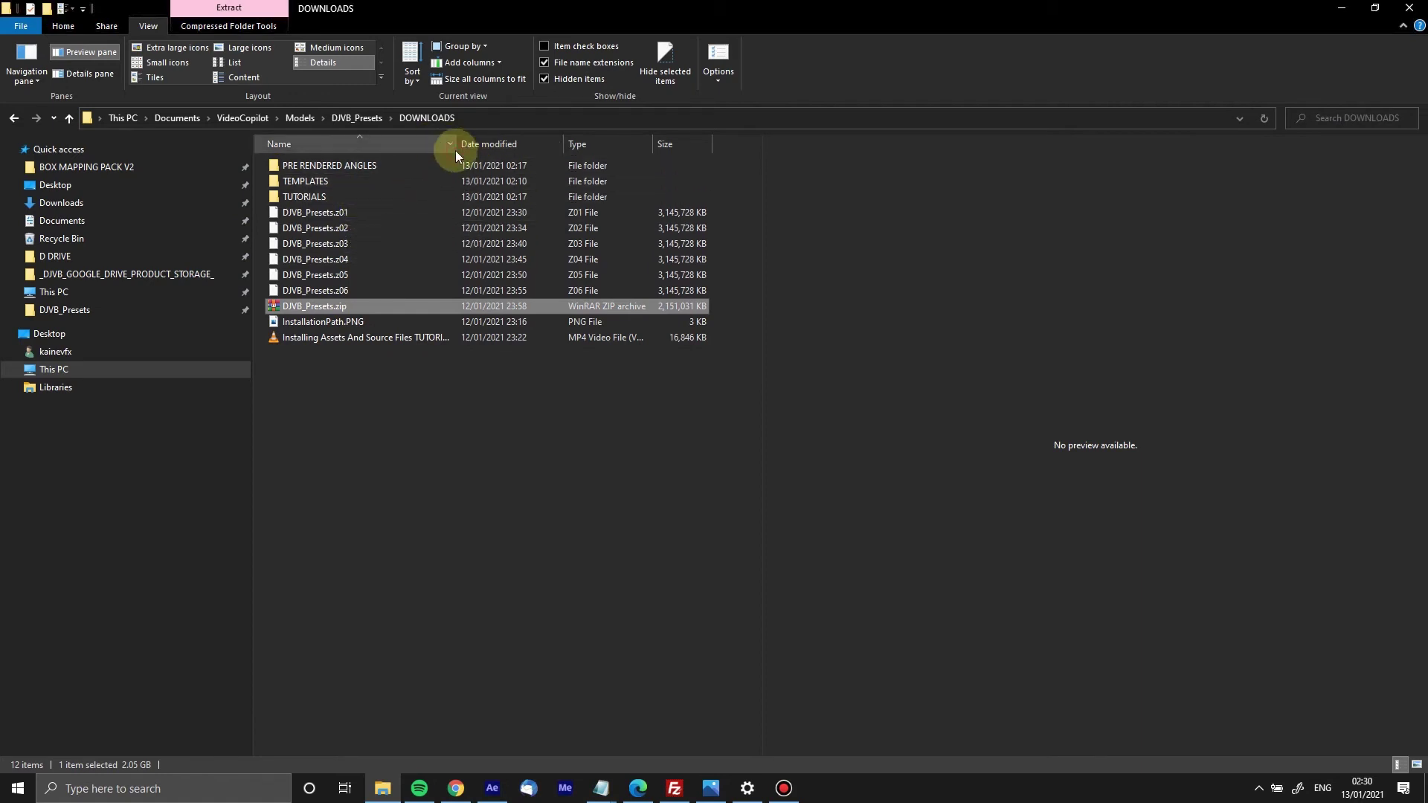
{"action": "left_click", "coordinate": [390, 215], "text": "shift"}
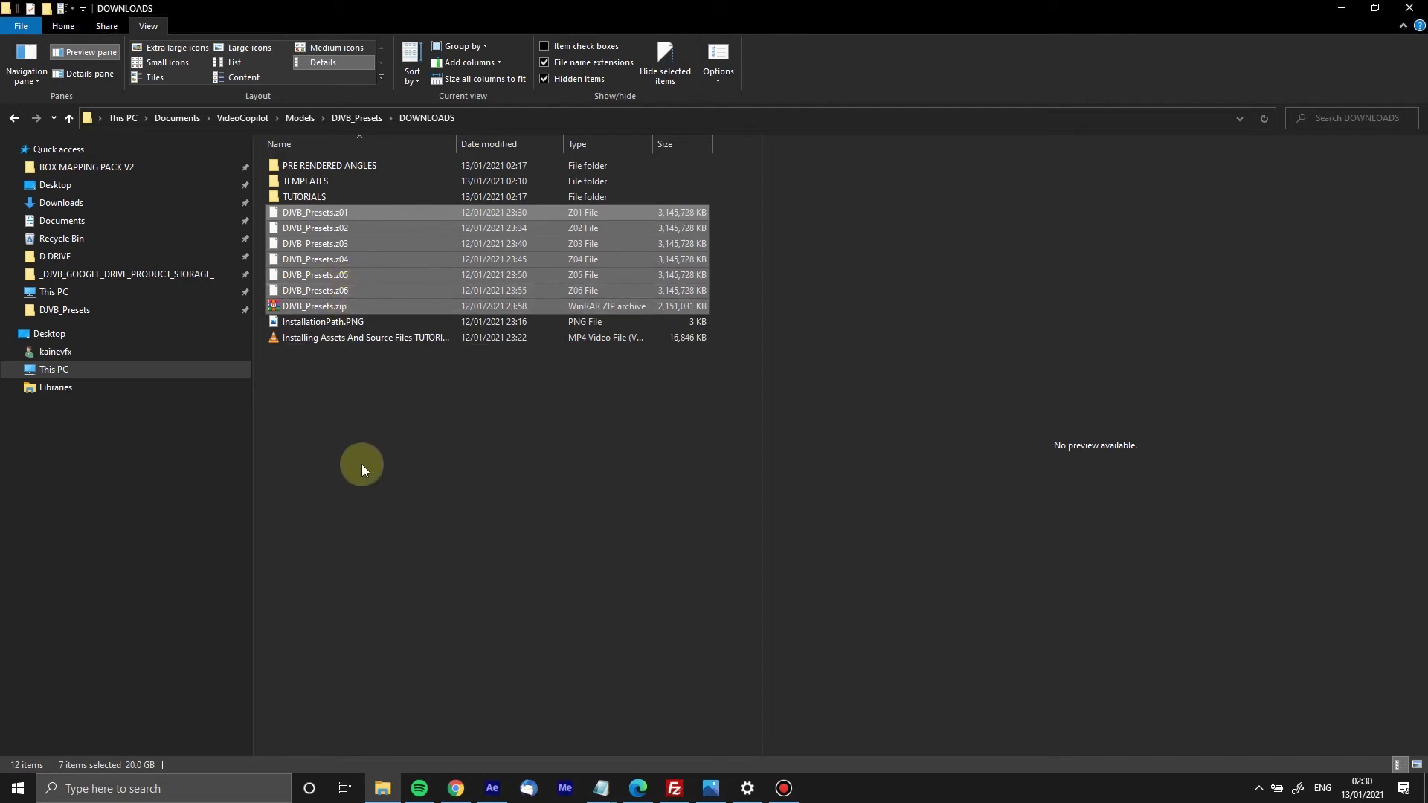
{"action": "left_click", "coordinate": [406, 409]}
{"action": "left_click", "coordinate": [321, 308]}
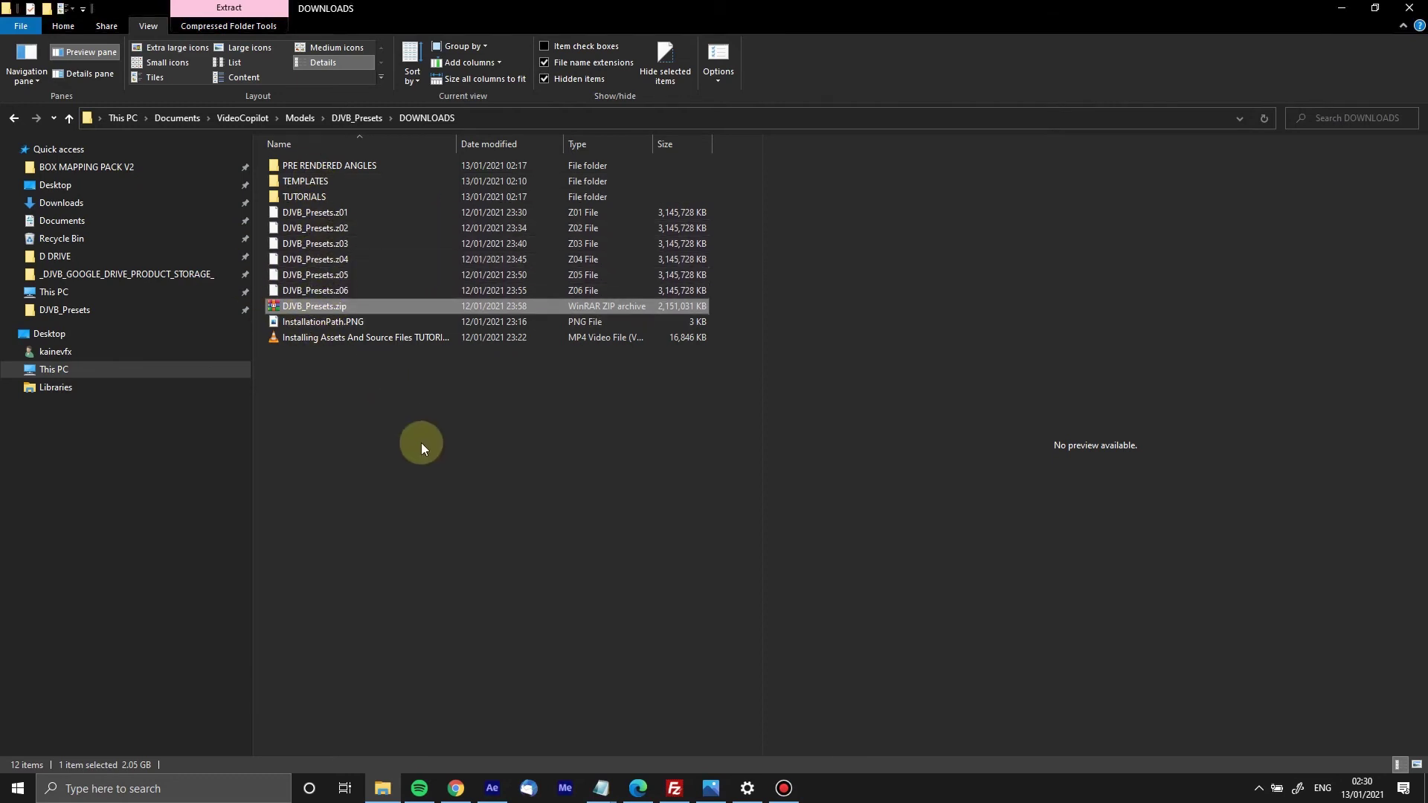
{"action": "left_click", "coordinate": [490, 470]}
{"action": "left_click", "coordinate": [716, 786]}
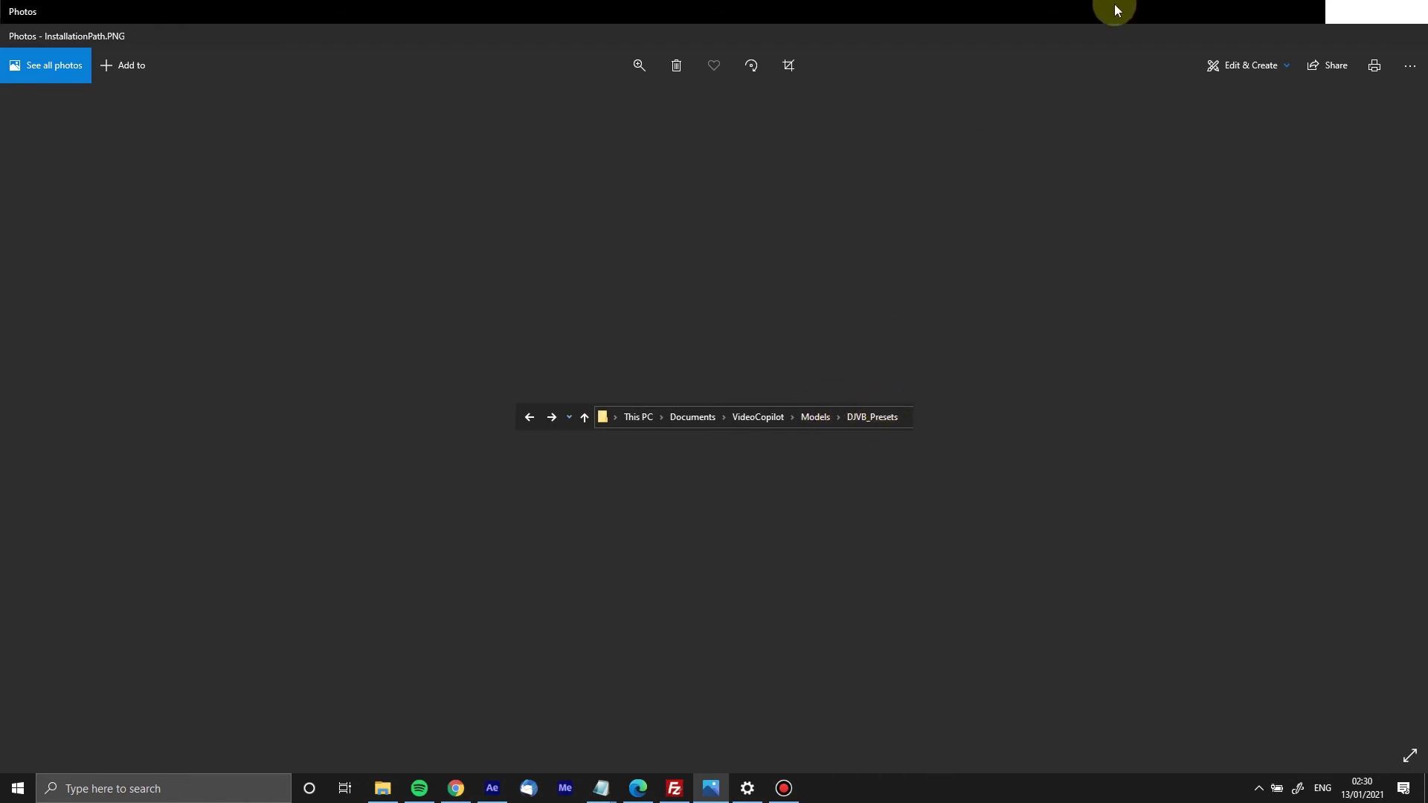
{"action": "double_click", "coordinate": [928, 13]}
{"action": "left_click", "coordinate": [700, 457]}
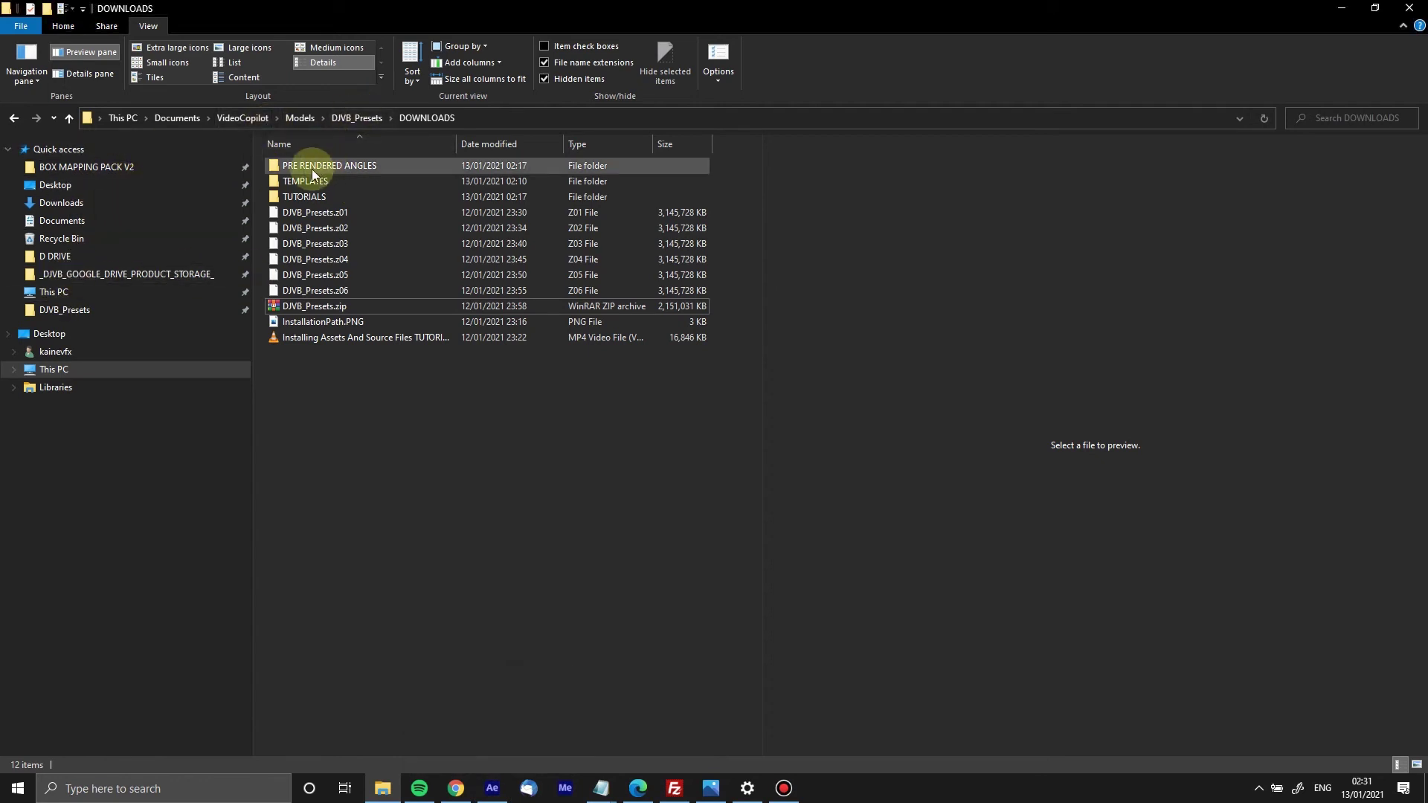
- Open DJVB_Presets and point out numbered preset folders such as DJVB_0011 and DJVB_0015
{"action": "left_click", "coordinate": [358, 117]}
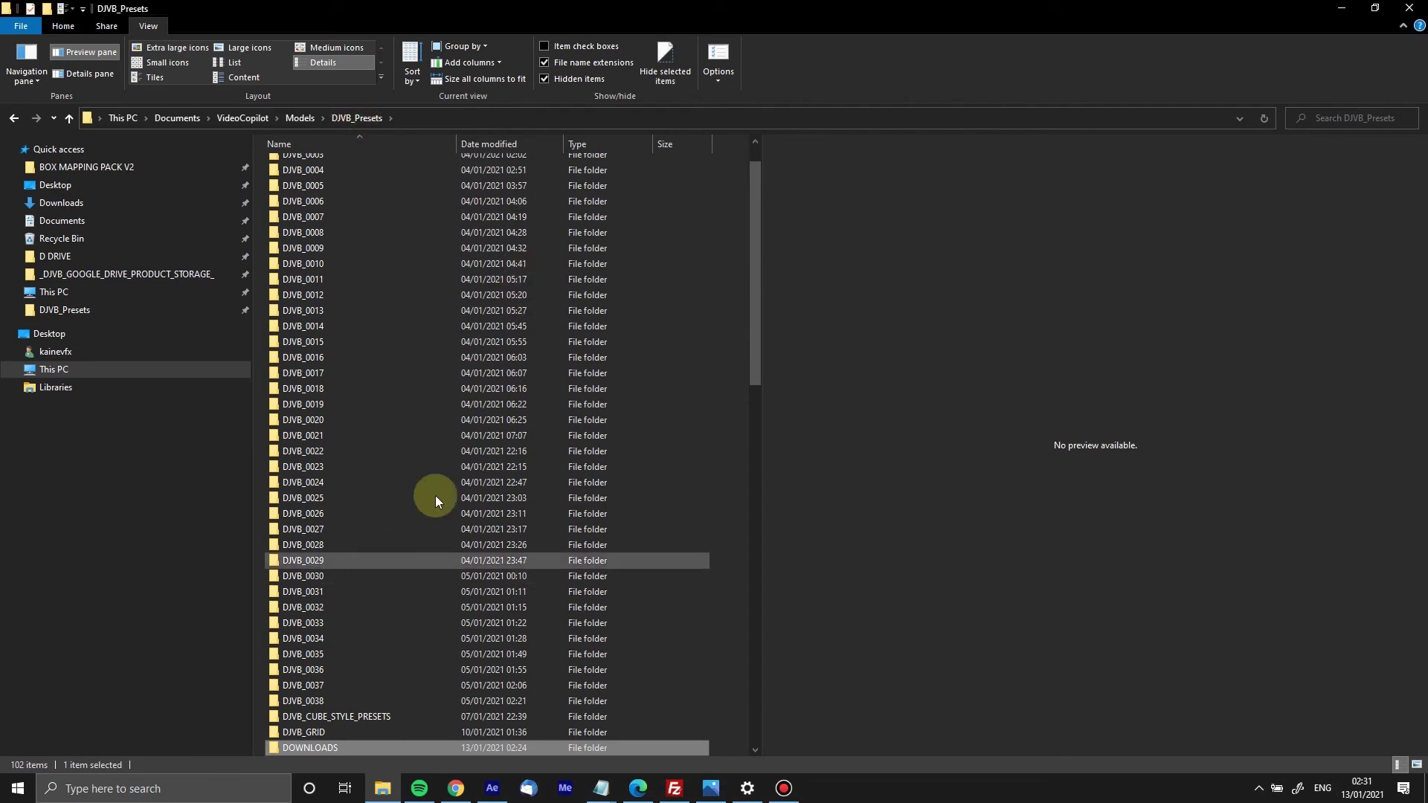
{"action": "scroll", "coordinate": [755, 289], "scroll_direction": "up", "scroll_amount": 1}
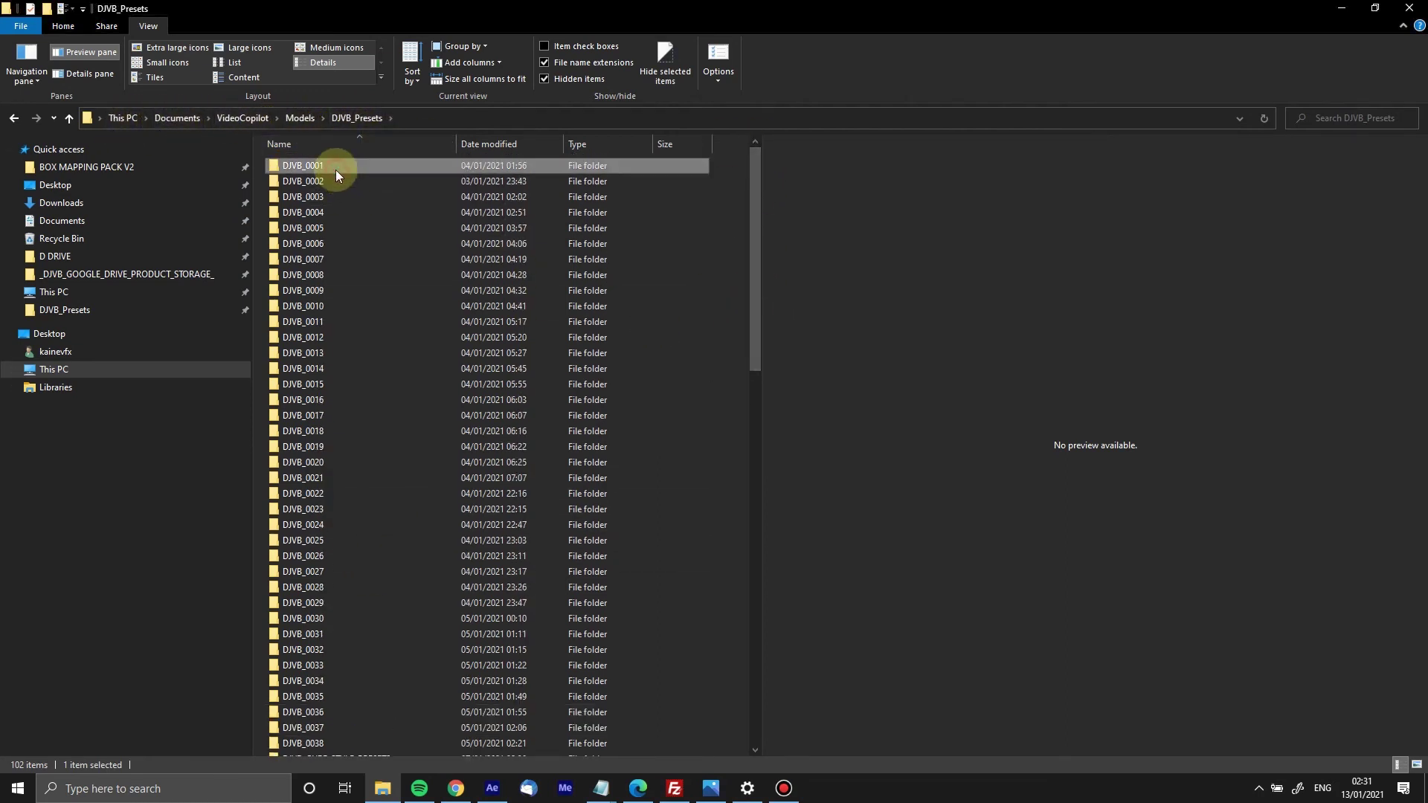
{"action": "left_click", "coordinate": [321, 227]}
{"action": "left_click", "coordinate": [325, 245]}
{"action": "left_click", "coordinate": [334, 322]}
{"action": "left_click", "coordinate": [332, 385]}
- Scroll down to the .e3d model files, highlighting DJVB_0002.e3d
{"action": "left_click_drag", "start_coordinate": [754, 217], "coordinate": [754, 257]}
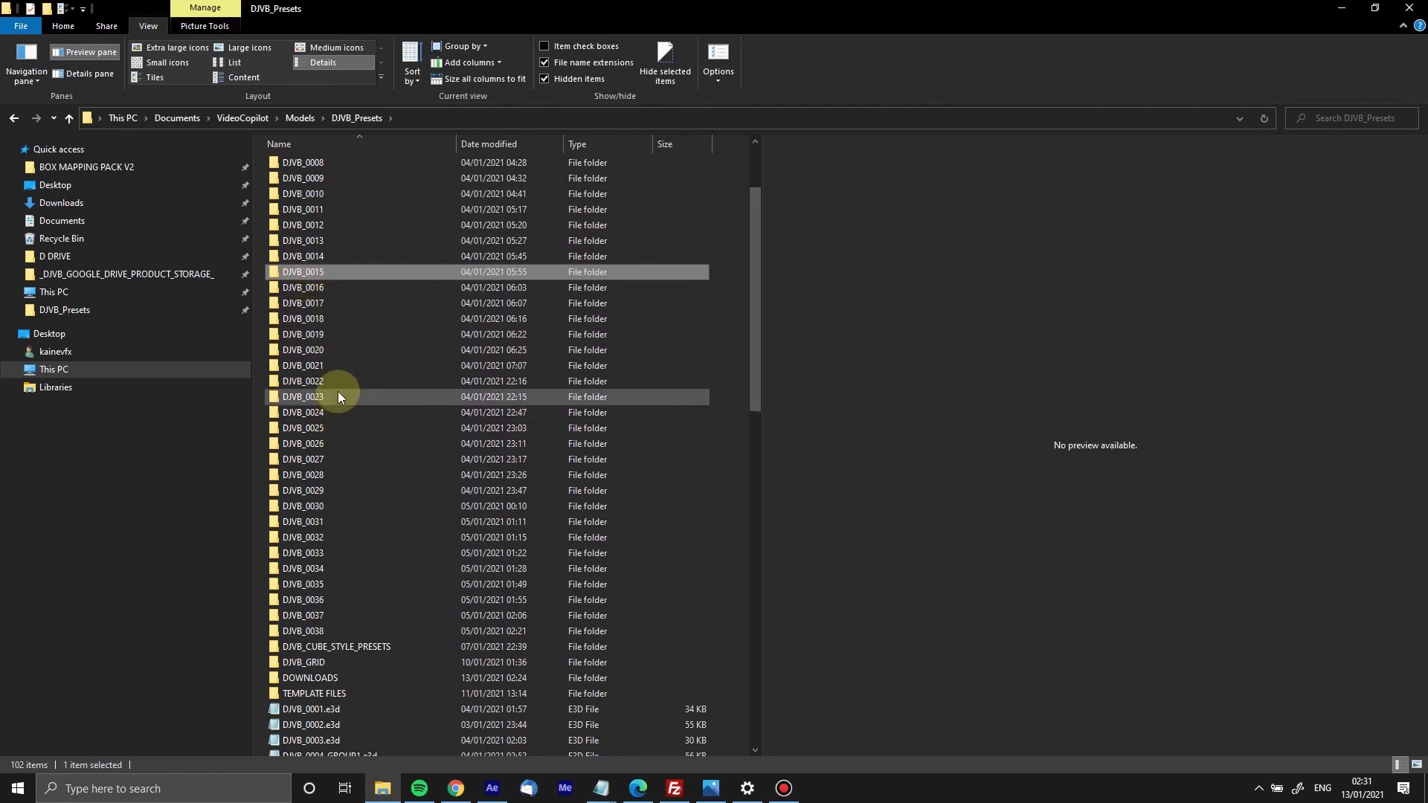
{"action": "left_click_drag", "start_coordinate": [756, 276], "coordinate": [749, 461]}
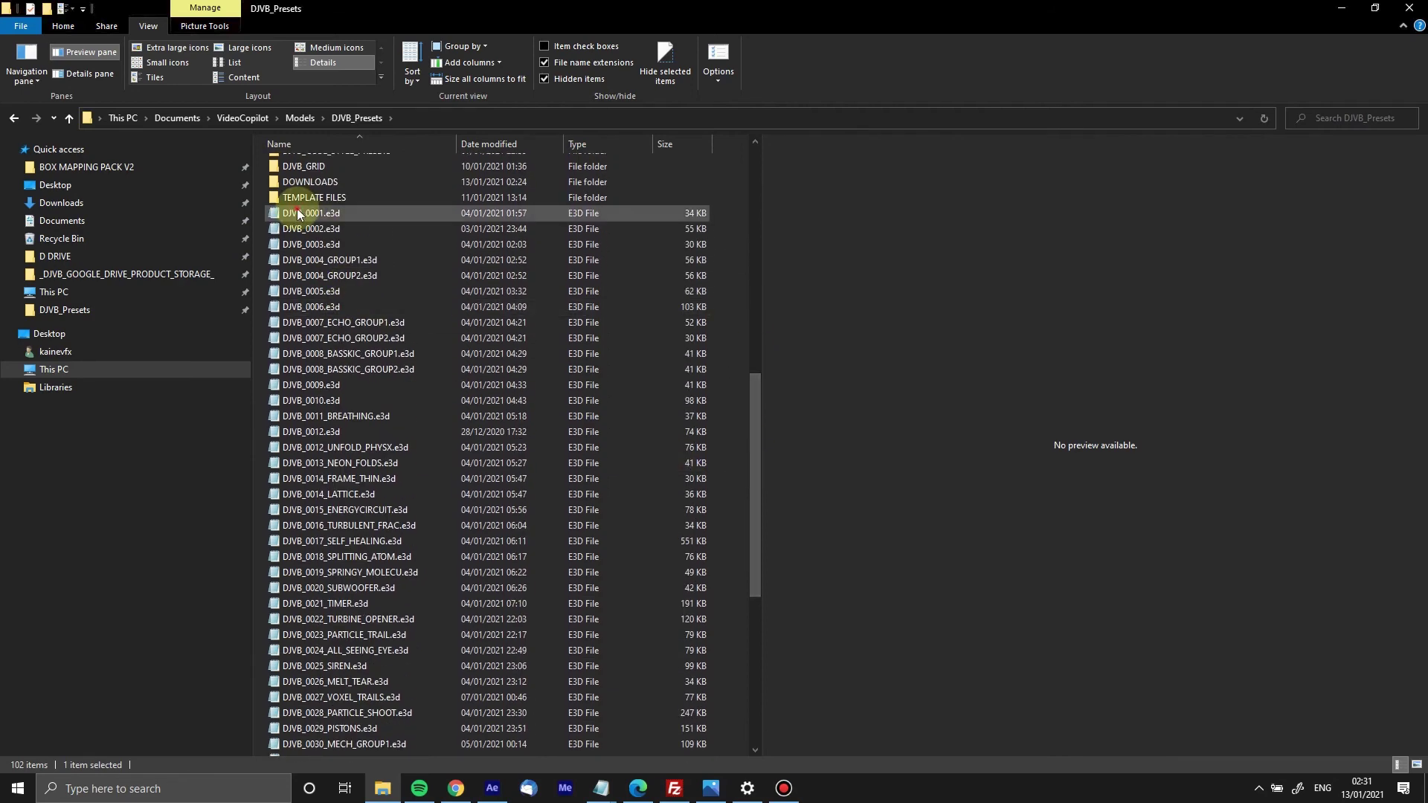
{"action": "left_click", "coordinate": [311, 232]}
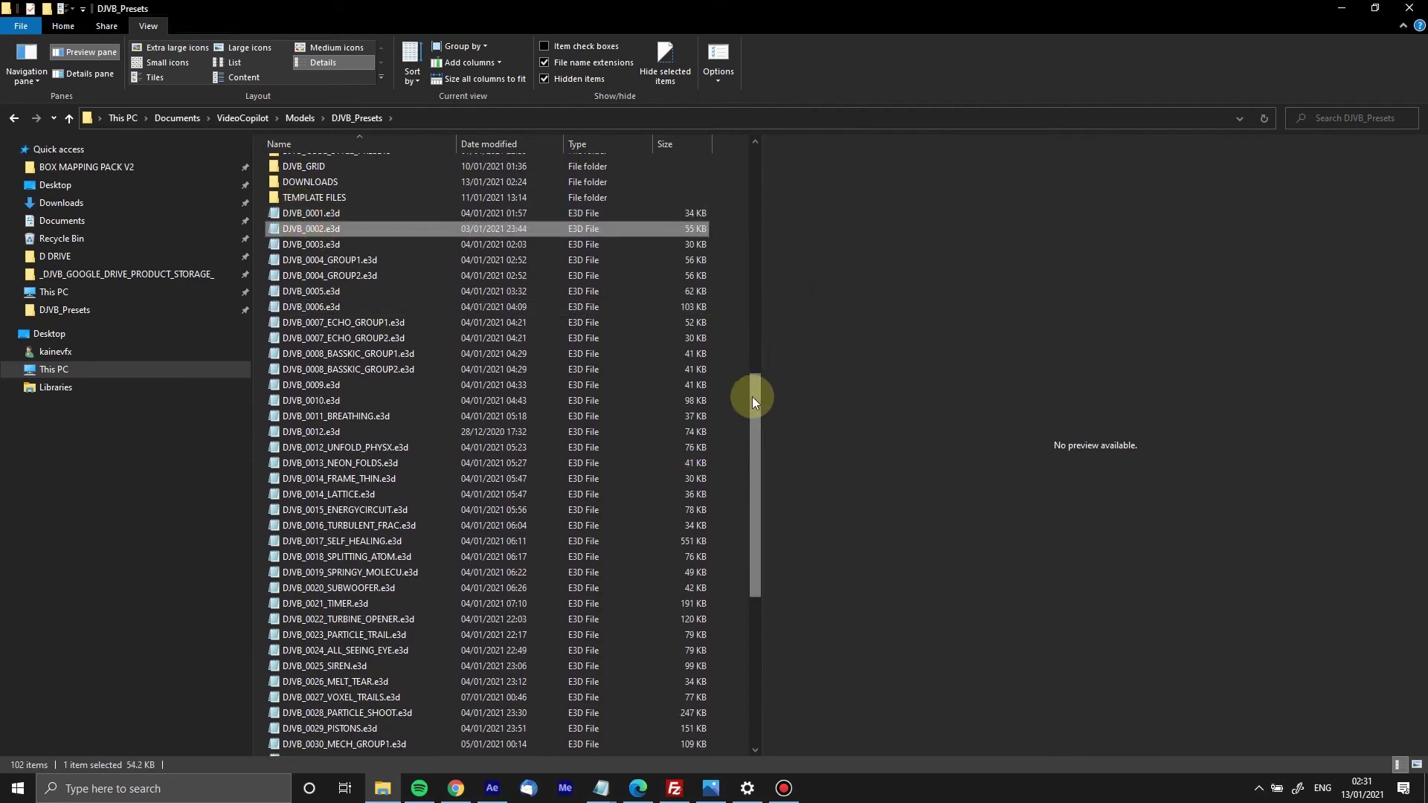
{"action": "left_click_drag", "start_coordinate": [751, 398], "coordinate": [751, 396]}
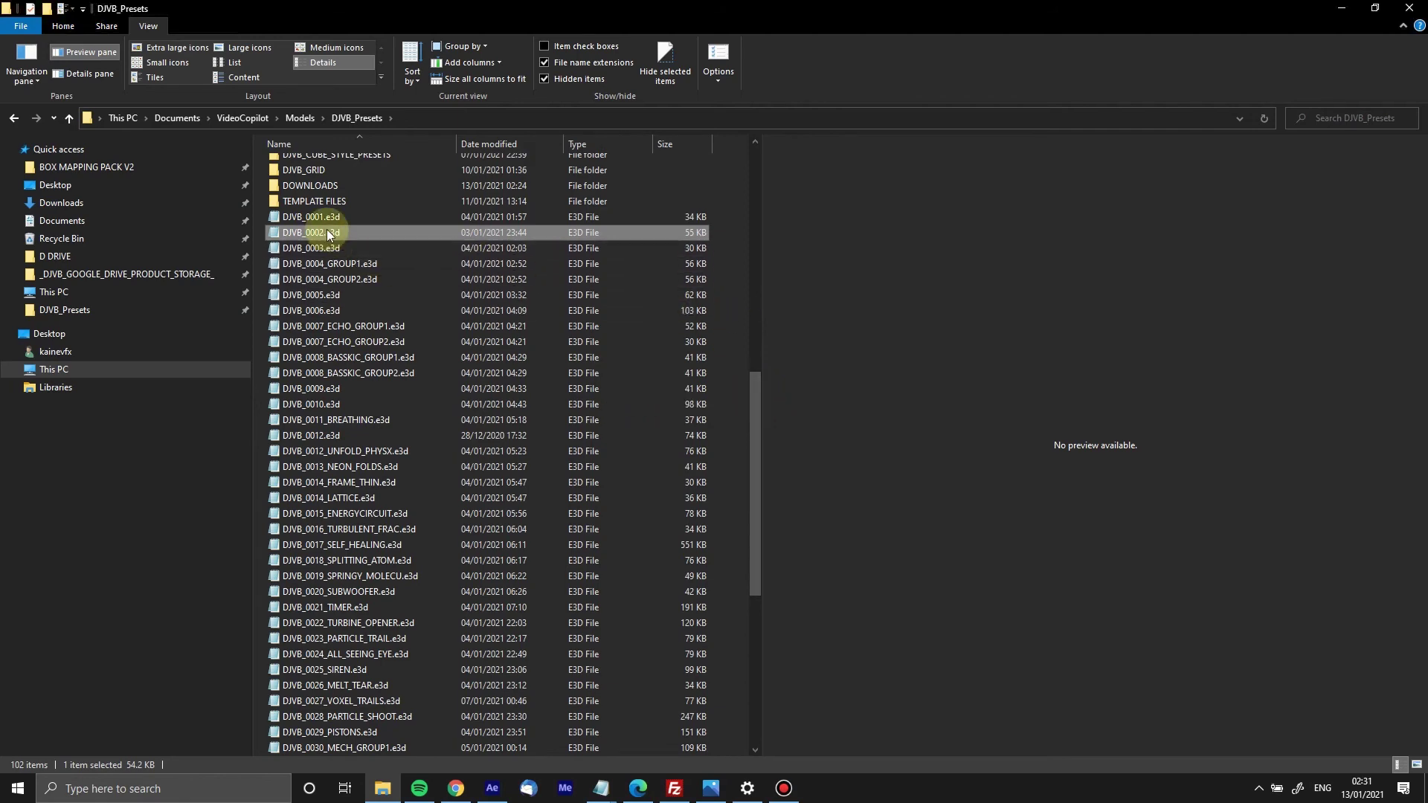
{"action": "left_click_drag", "start_coordinate": [758, 421], "coordinate": [734, 185]}
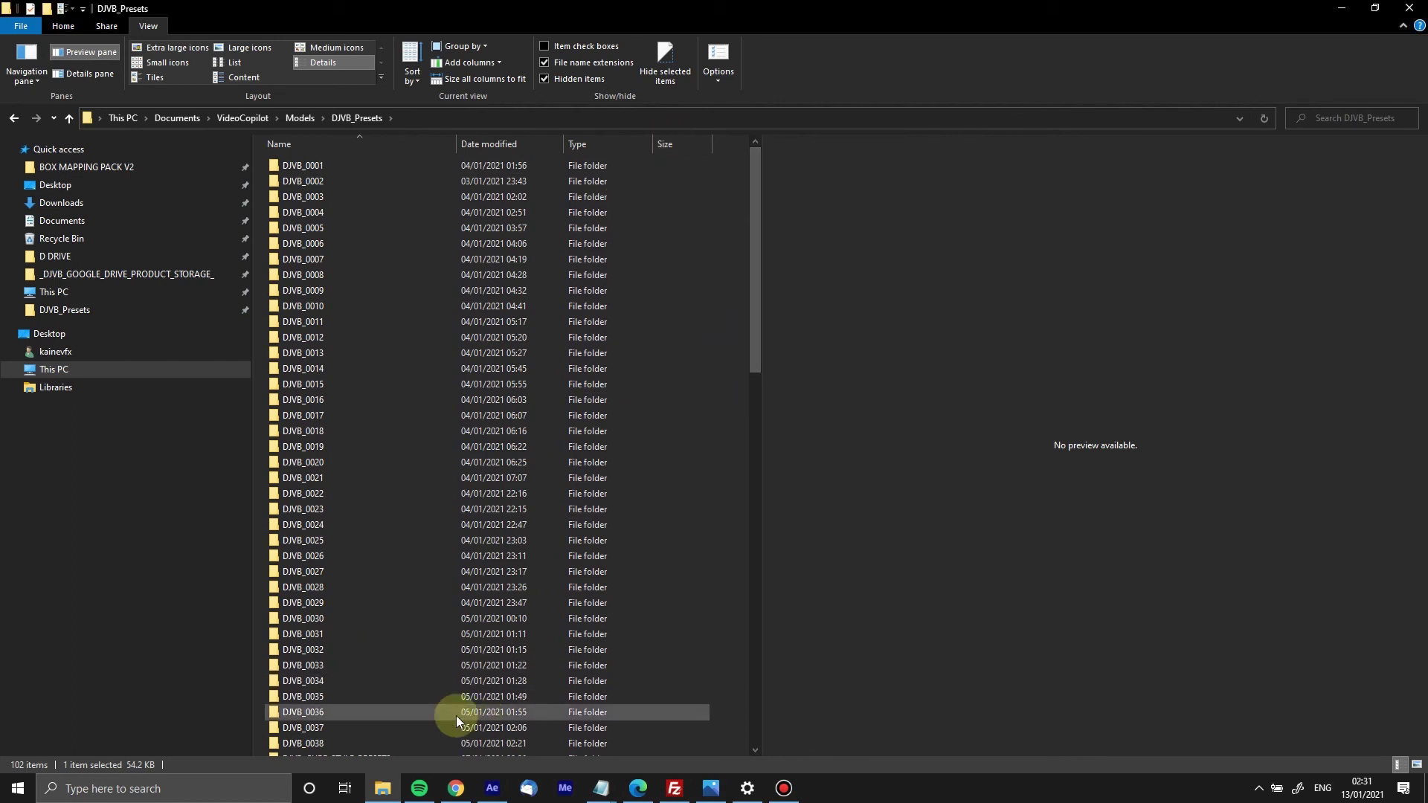
{"action": "left_click", "coordinate": [715, 477]}
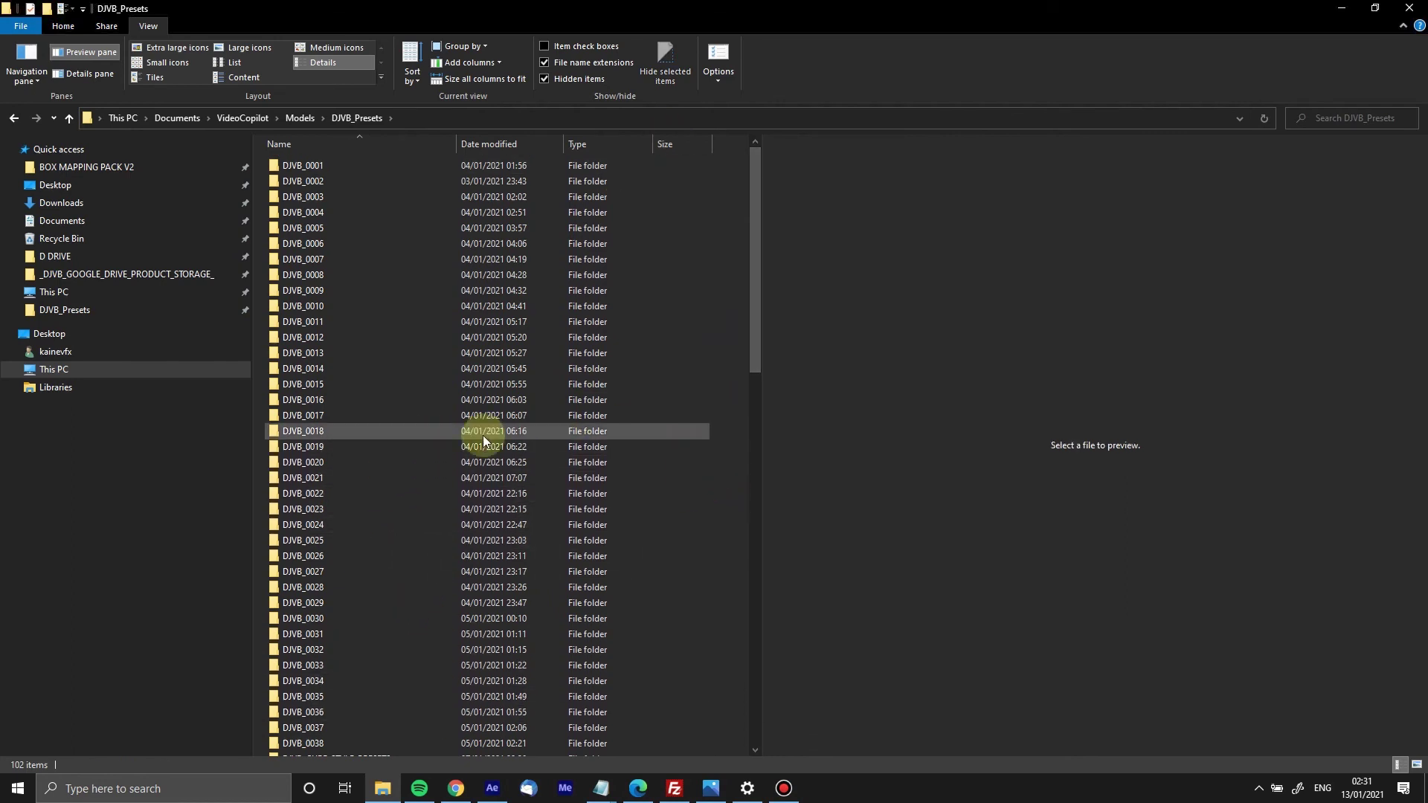
- In After Effects, create a new composition with the default settings
{"action": "left_click", "coordinate": [508, 790]}
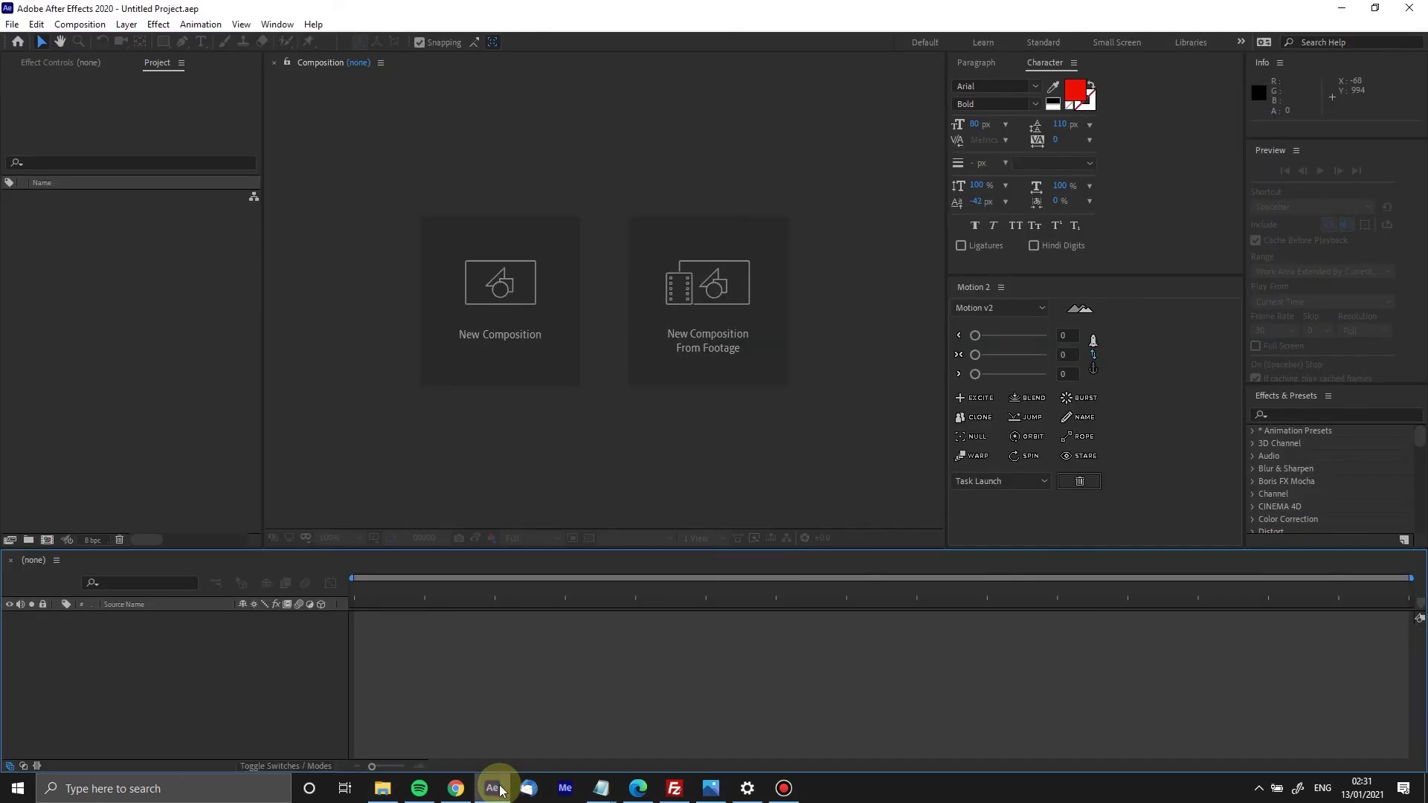
{"action": "left_click", "coordinate": [105, 294]}
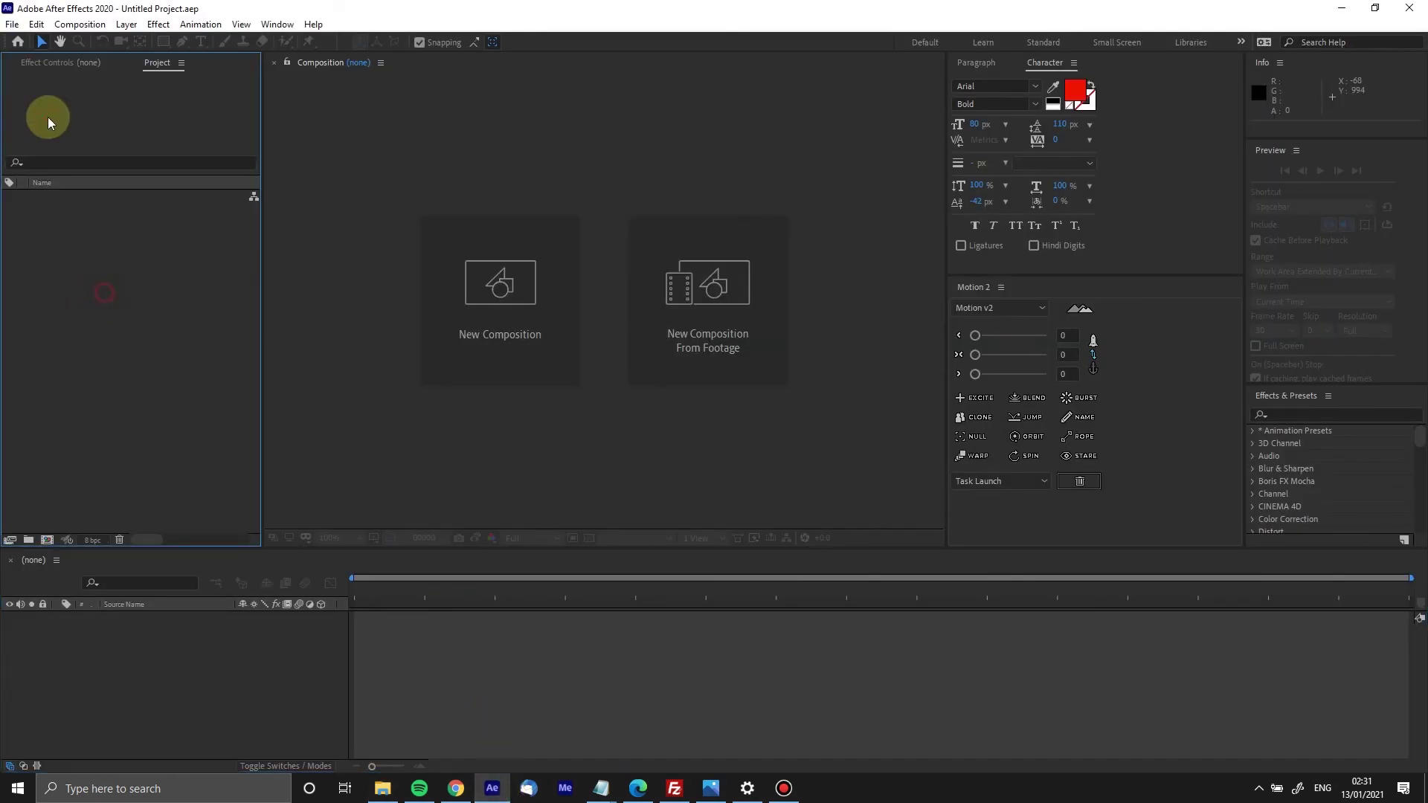
{"action": "left_click", "coordinate": [80, 23]}
{"action": "left_click", "coordinate": [72, 45]}
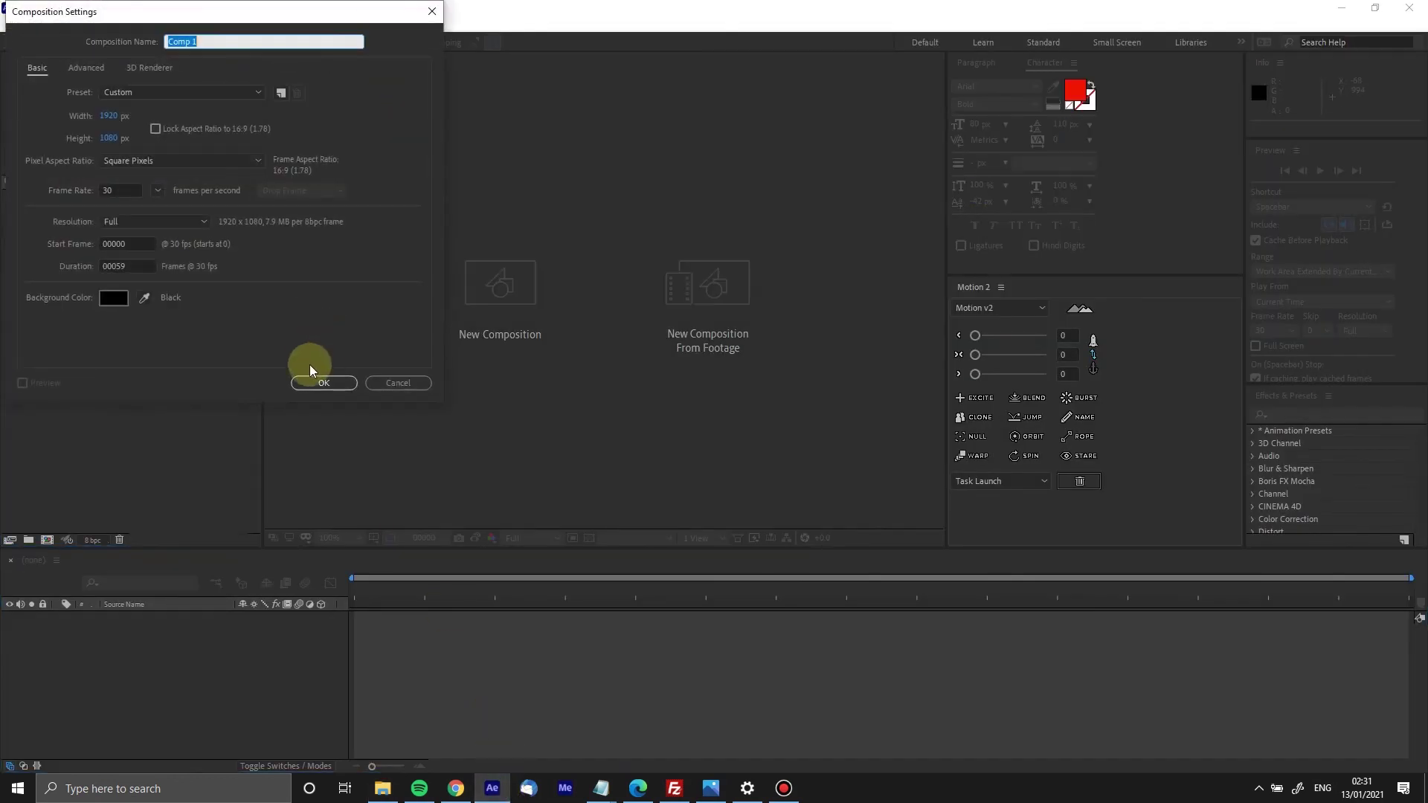
{"action": "left_click", "coordinate": [320, 378]}
- Add a new solid layer with the default solid settings
{"action": "left_click", "coordinate": [127, 23]}
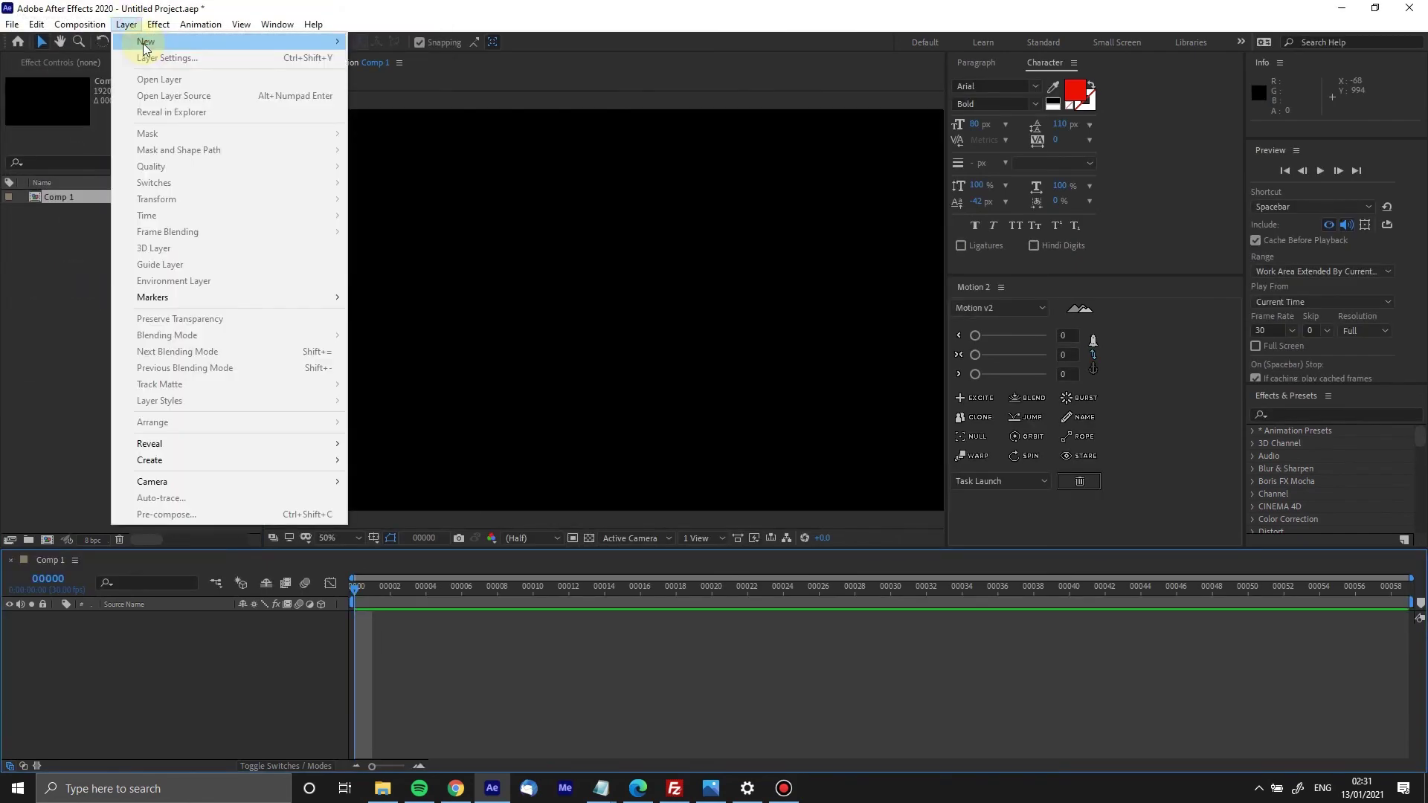
{"action": "mouse_move", "coordinate": [144, 48]}
{"action": "left_click", "coordinate": [402, 60]}
{"action": "left_click", "coordinate": [232, 301]}
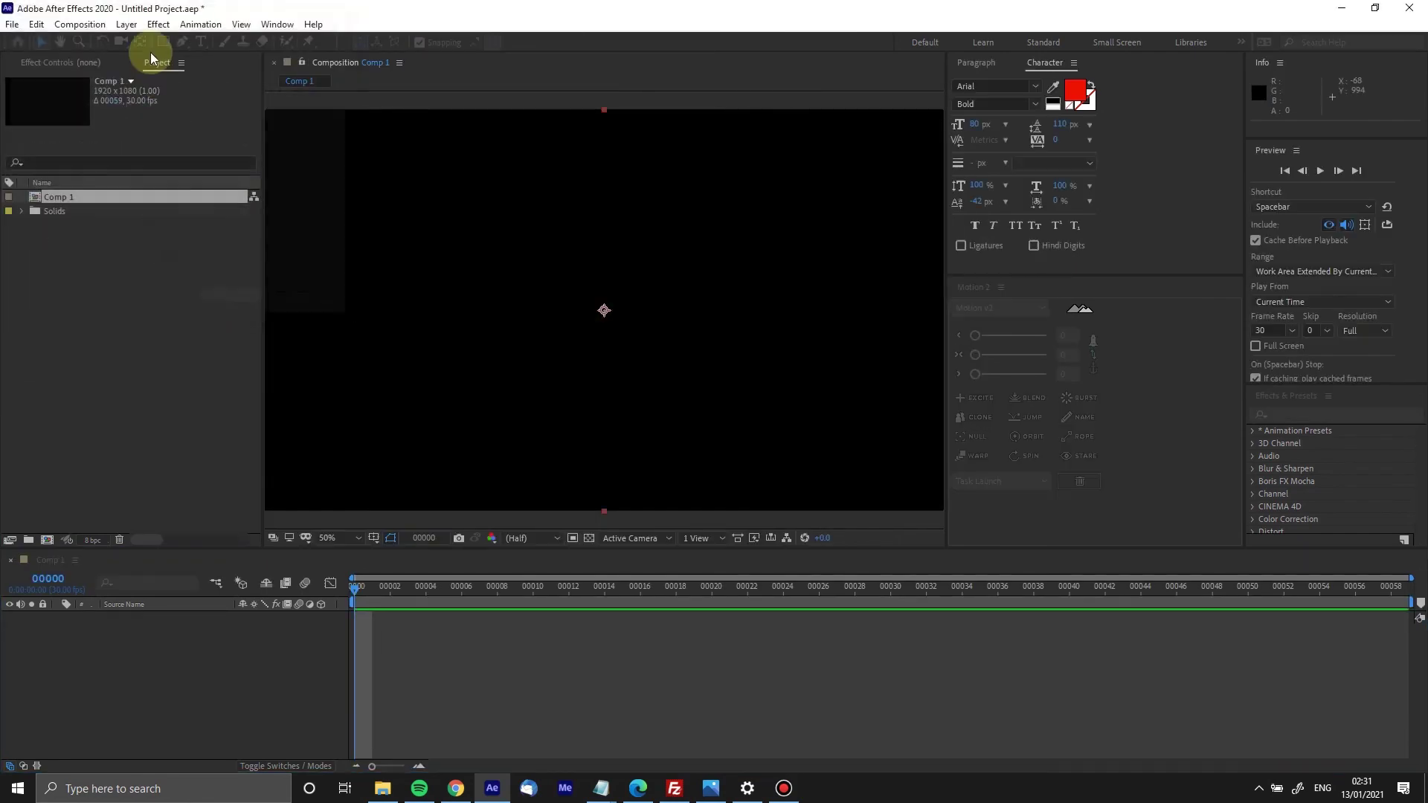
- Apply the Video Copilot Element effect to the solid and open its Scene Setup
{"action": "left_click", "coordinate": [158, 24]}
{"action": "mouse_move", "coordinate": [191, 766]}
{"action": "left_click", "coordinate": [410, 765]}
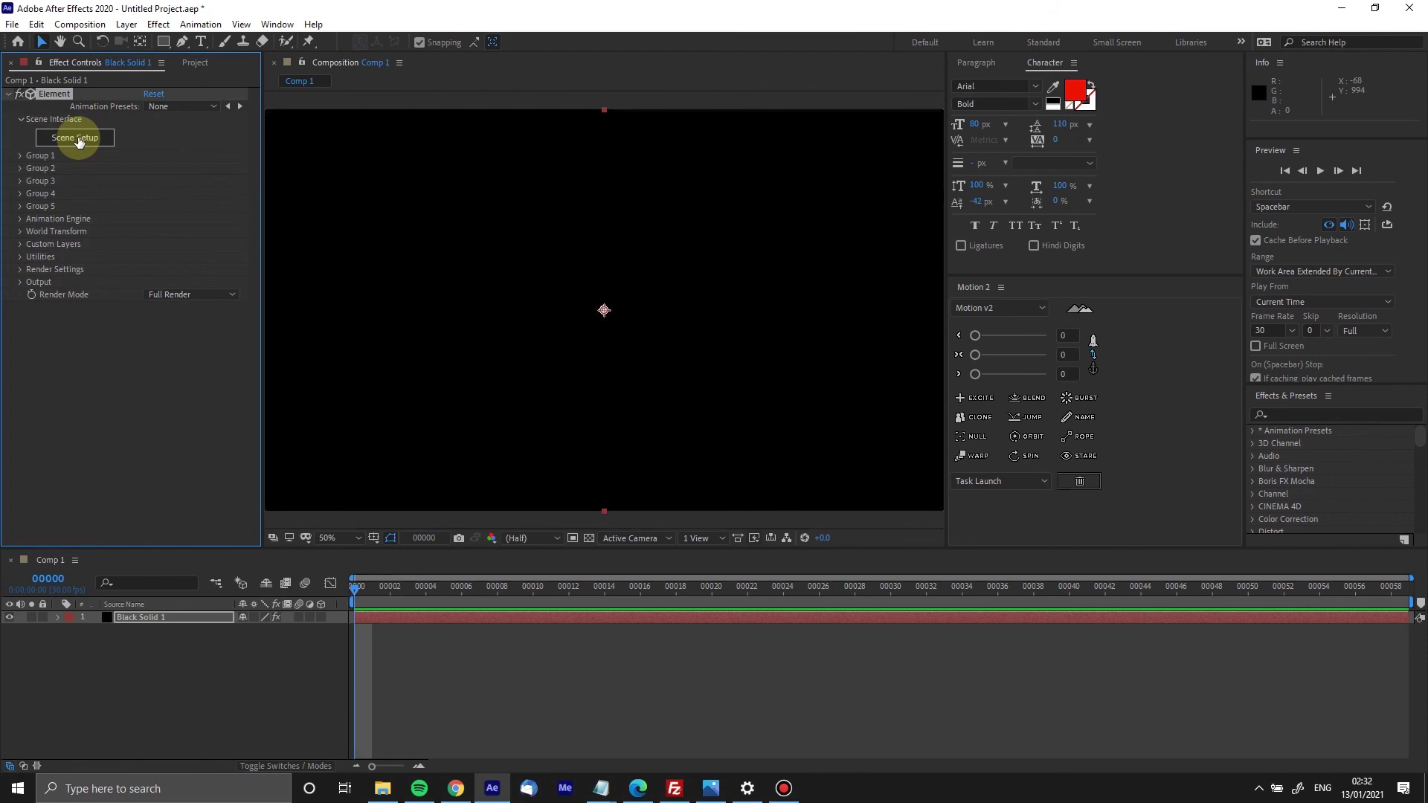
{"action": "left_click", "coordinate": [76, 140]}
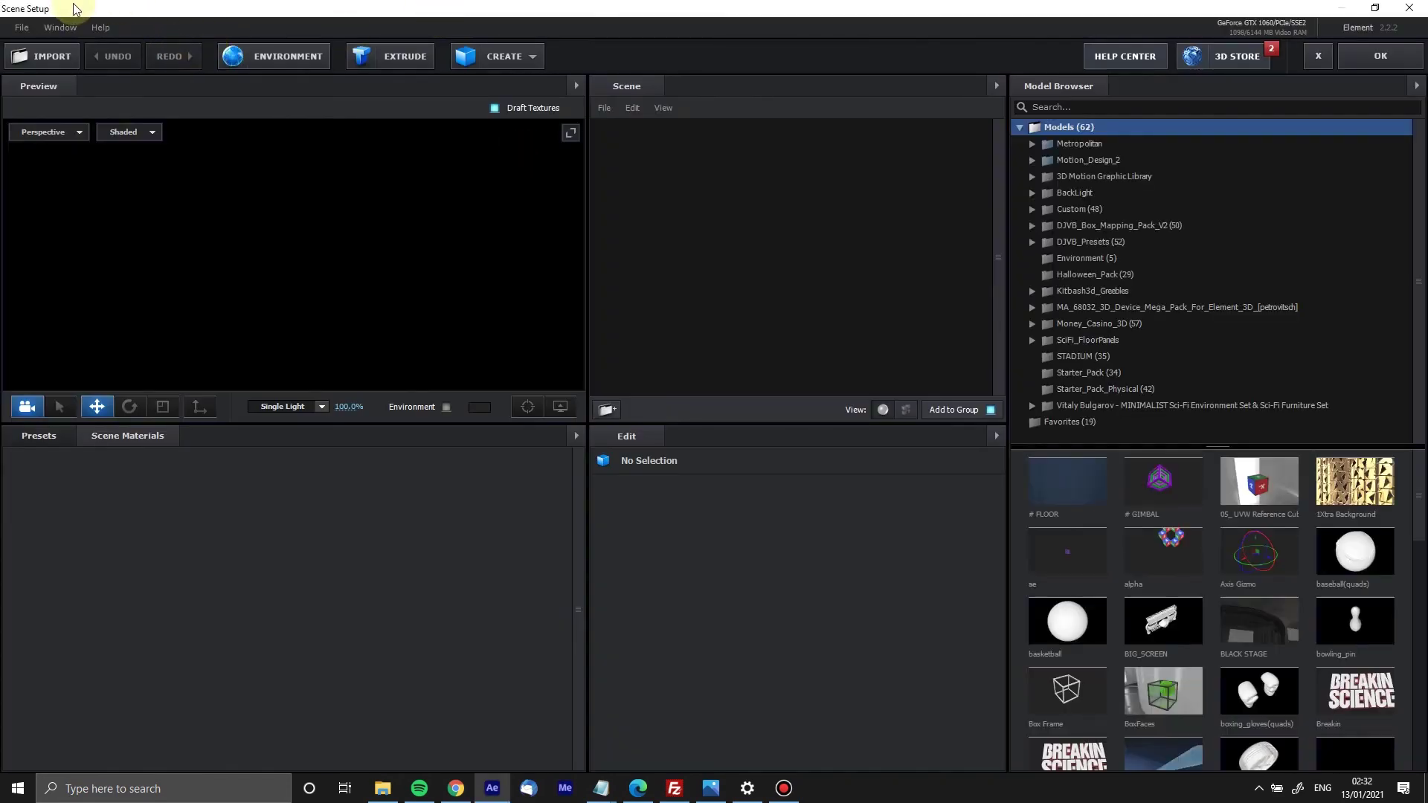
- In Relink Scene Files, add Documents\VideoCopilot as a search path and confirm with OK
{"action": "left_click", "coordinate": [24, 28]}
{"action": "left_click", "coordinate": [52, 71]}
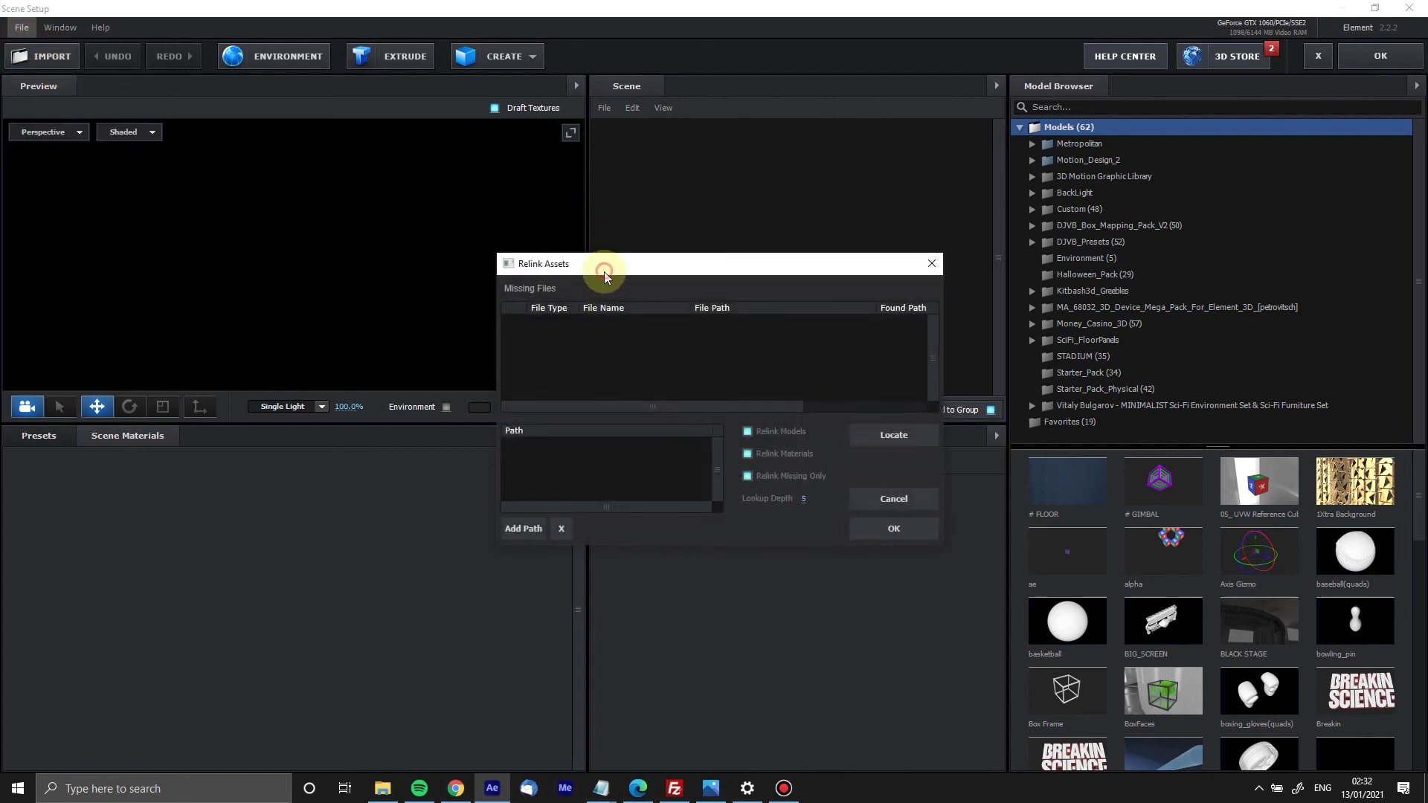
{"action": "left_click_drag", "start_coordinate": [602, 272], "coordinate": [562, 270]}
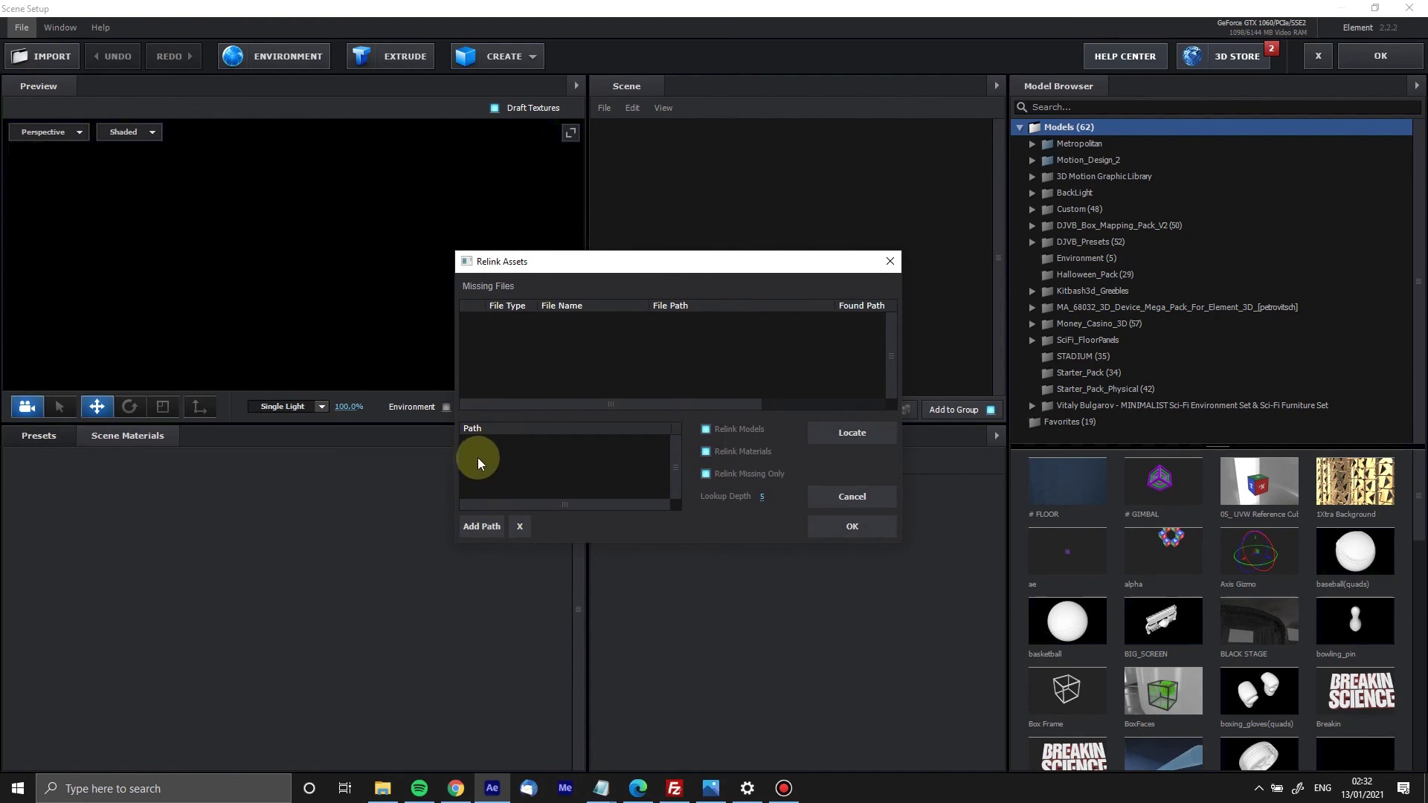
{"action": "left_click_drag", "start_coordinate": [455, 445], "coordinate": [302, 450]}
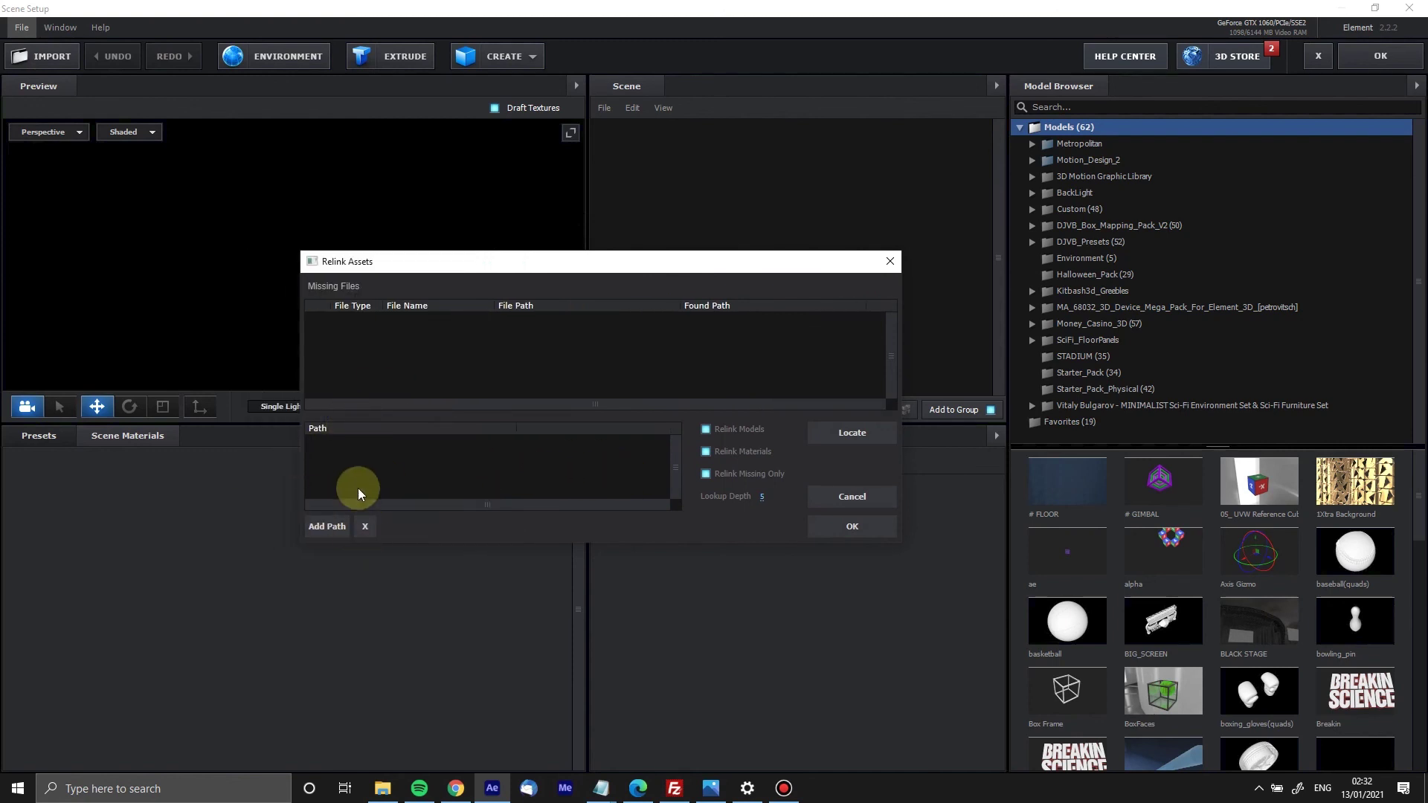
{"action": "left_click", "coordinate": [328, 527]}
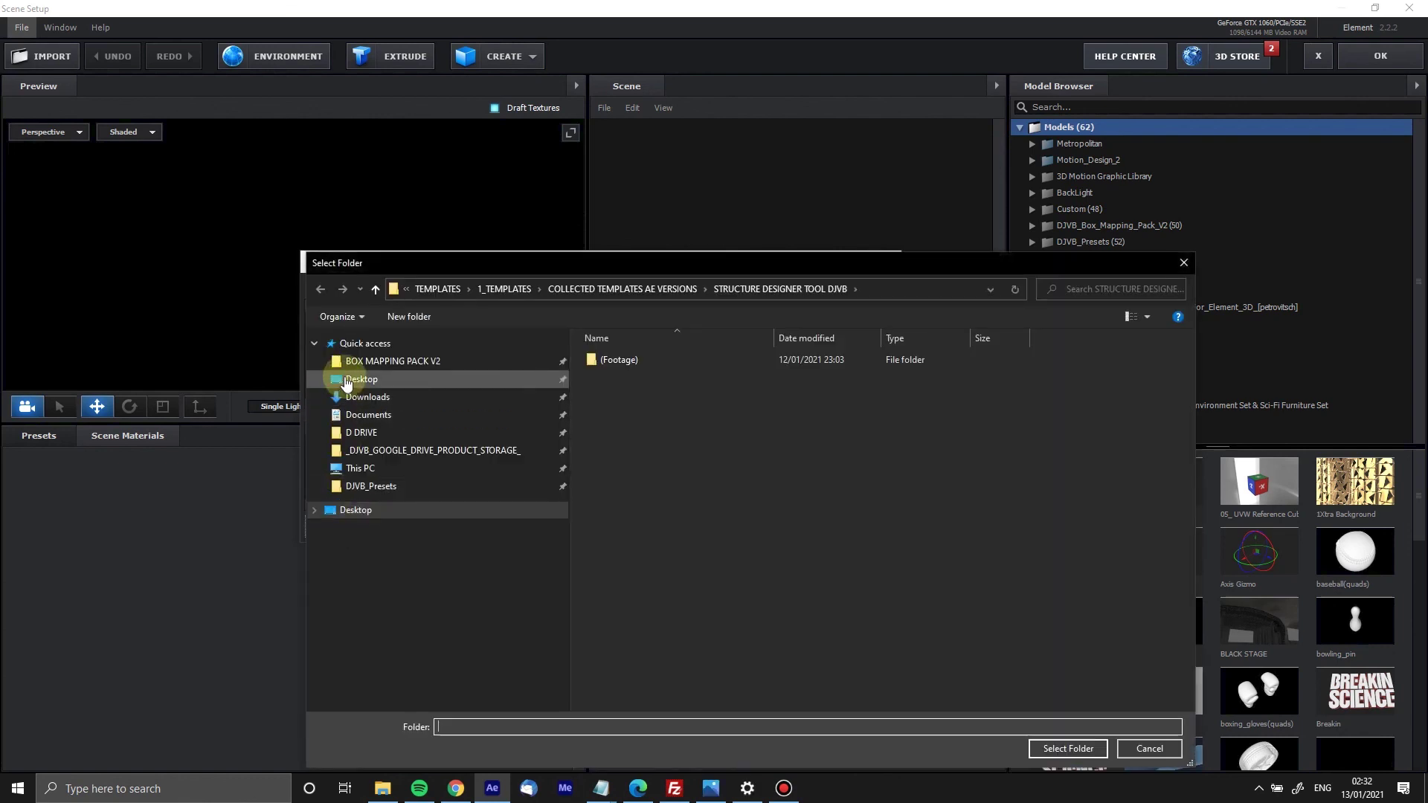
{"action": "left_click", "coordinate": [379, 488]}
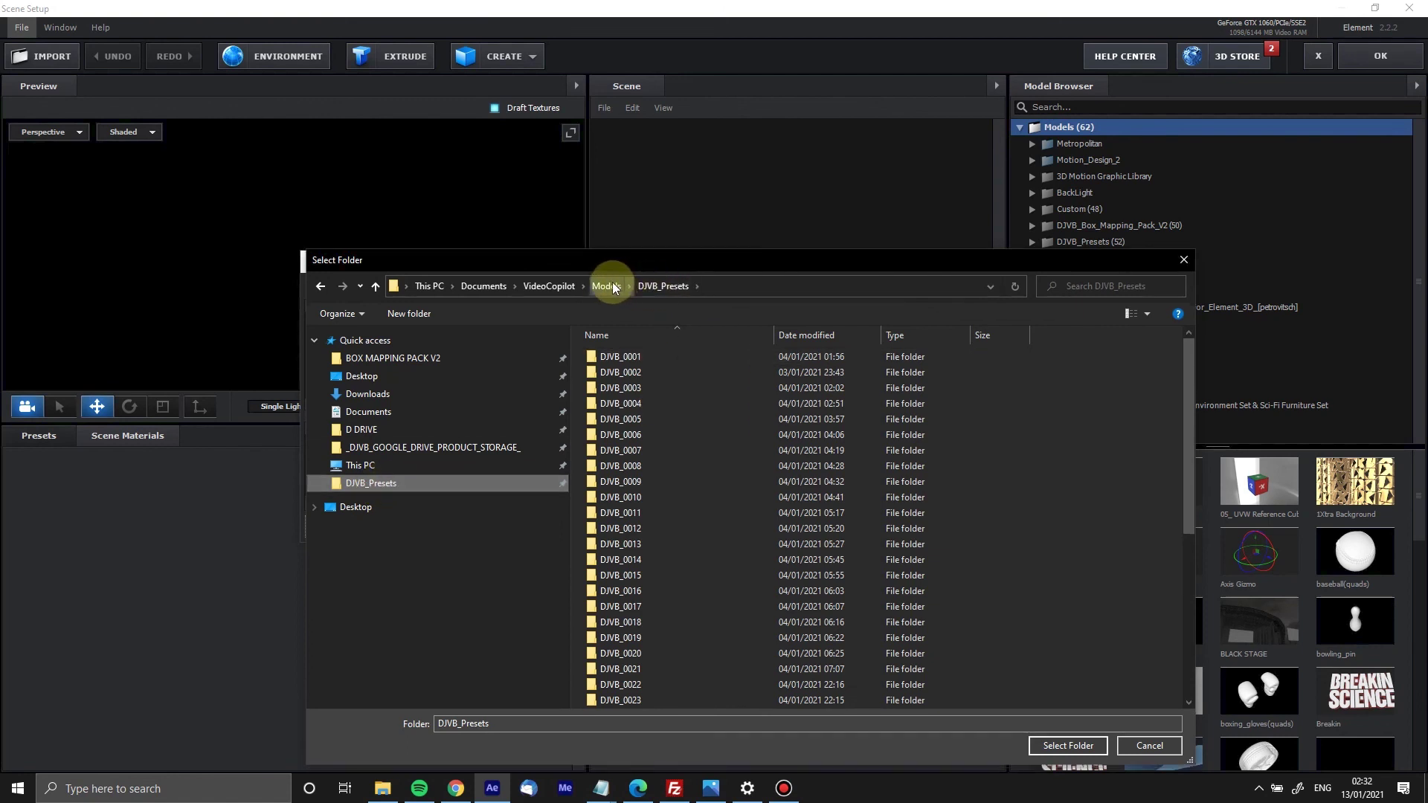
{"action": "left_click", "coordinate": [564, 286]}
{"action": "left_click", "coordinate": [1068, 745]}
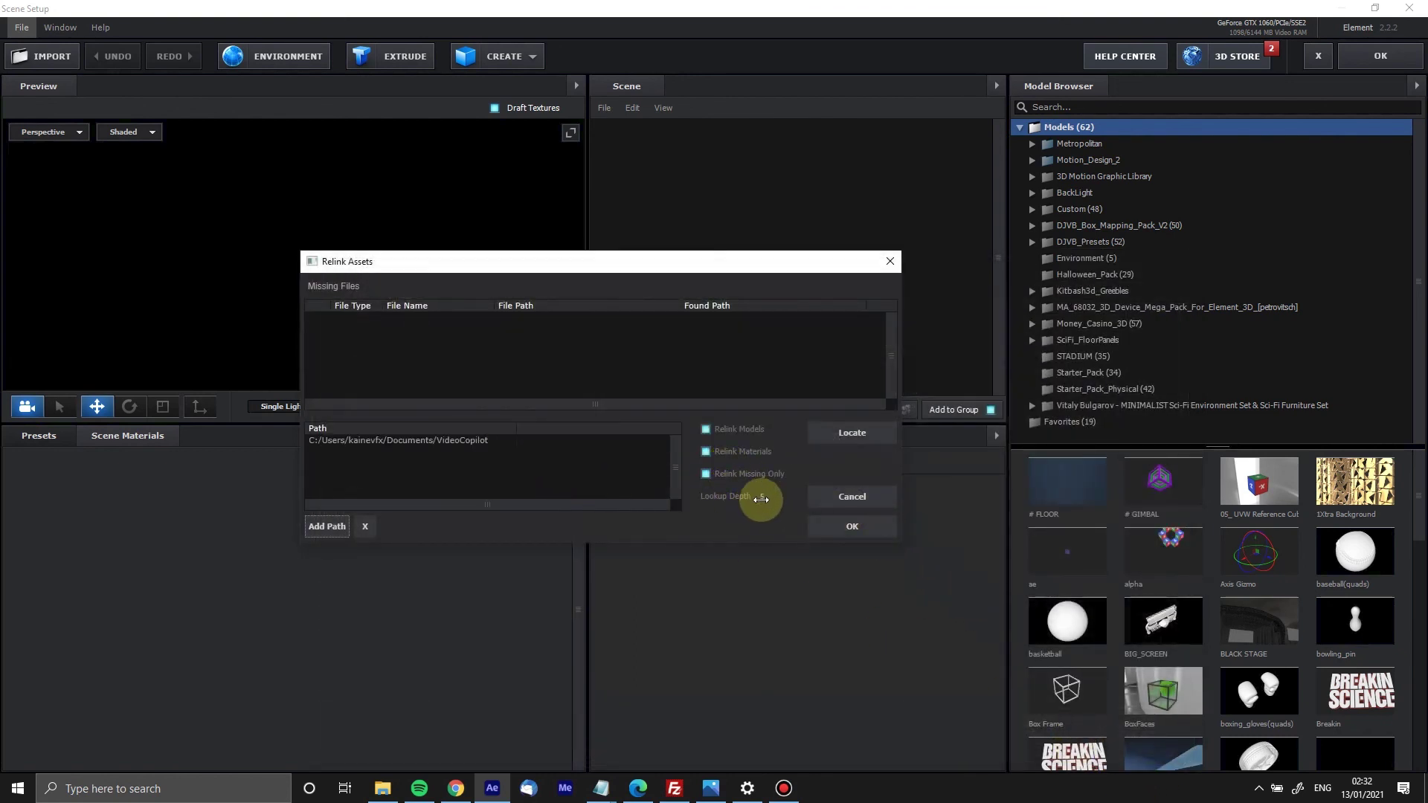
{"action": "left_click", "coordinate": [836, 533]}
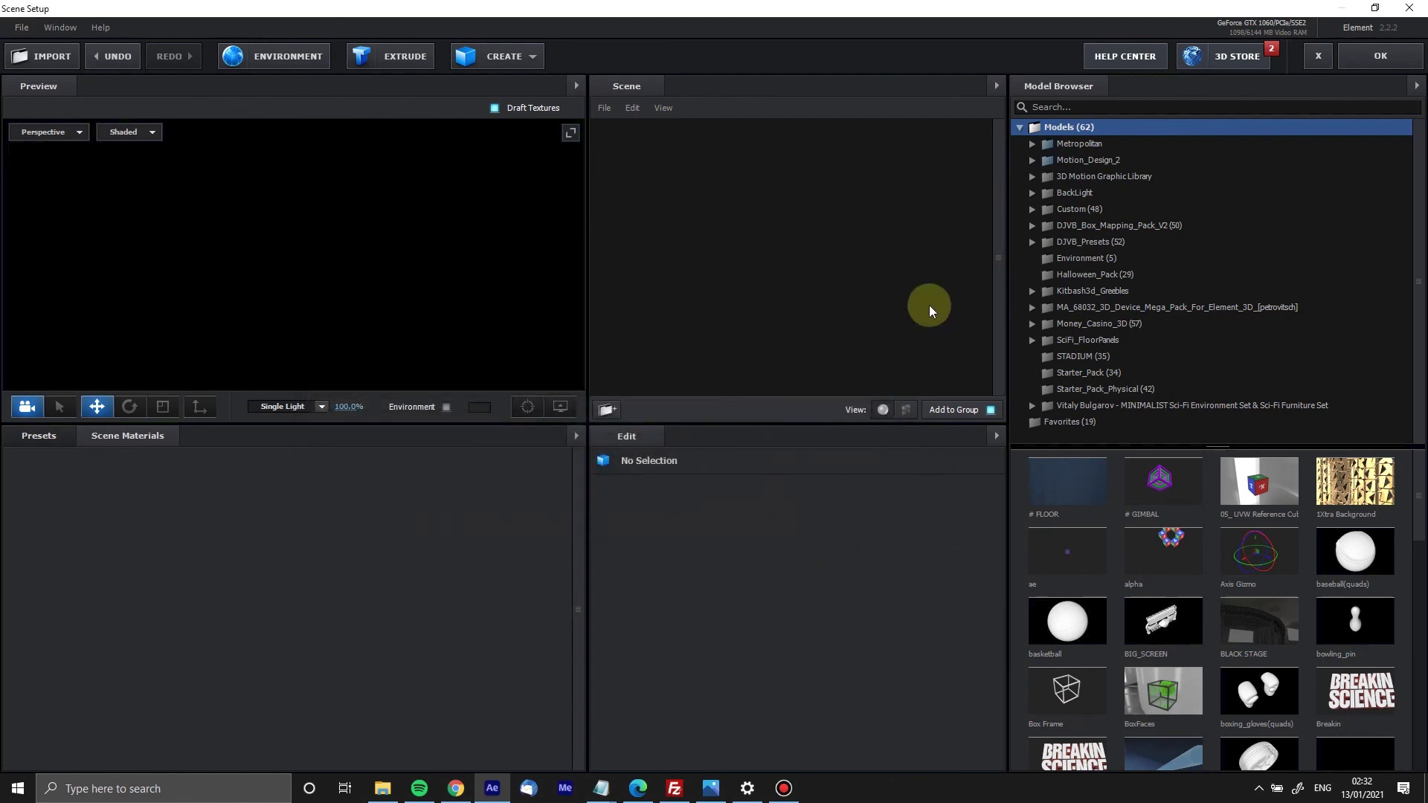
- Confirm Element's Scene Setup with OK and deselect Black Solid 1 in the Comp 1 timeline
{"action": "left_click", "coordinate": [1366, 55]}
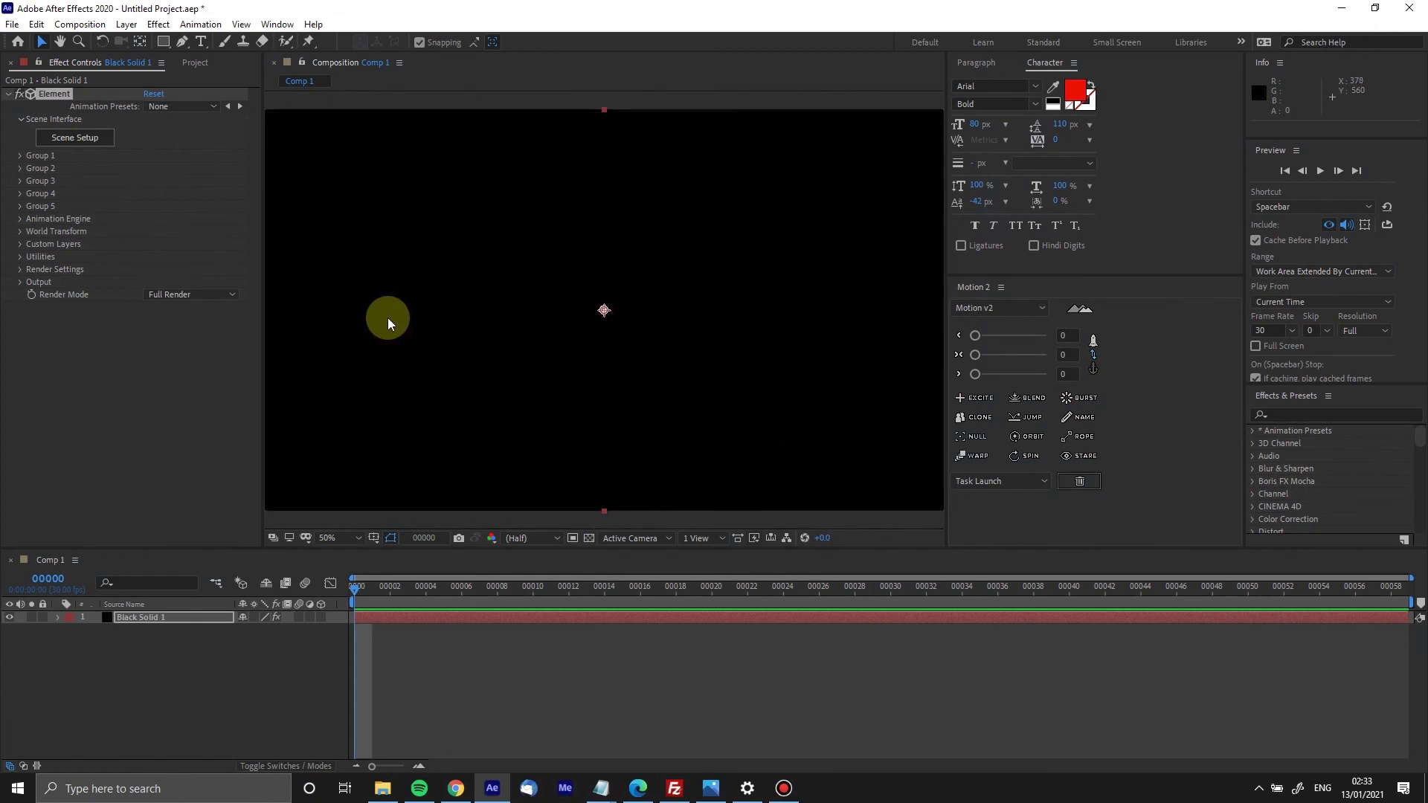
{"action": "left_click", "coordinate": [597, 690]}
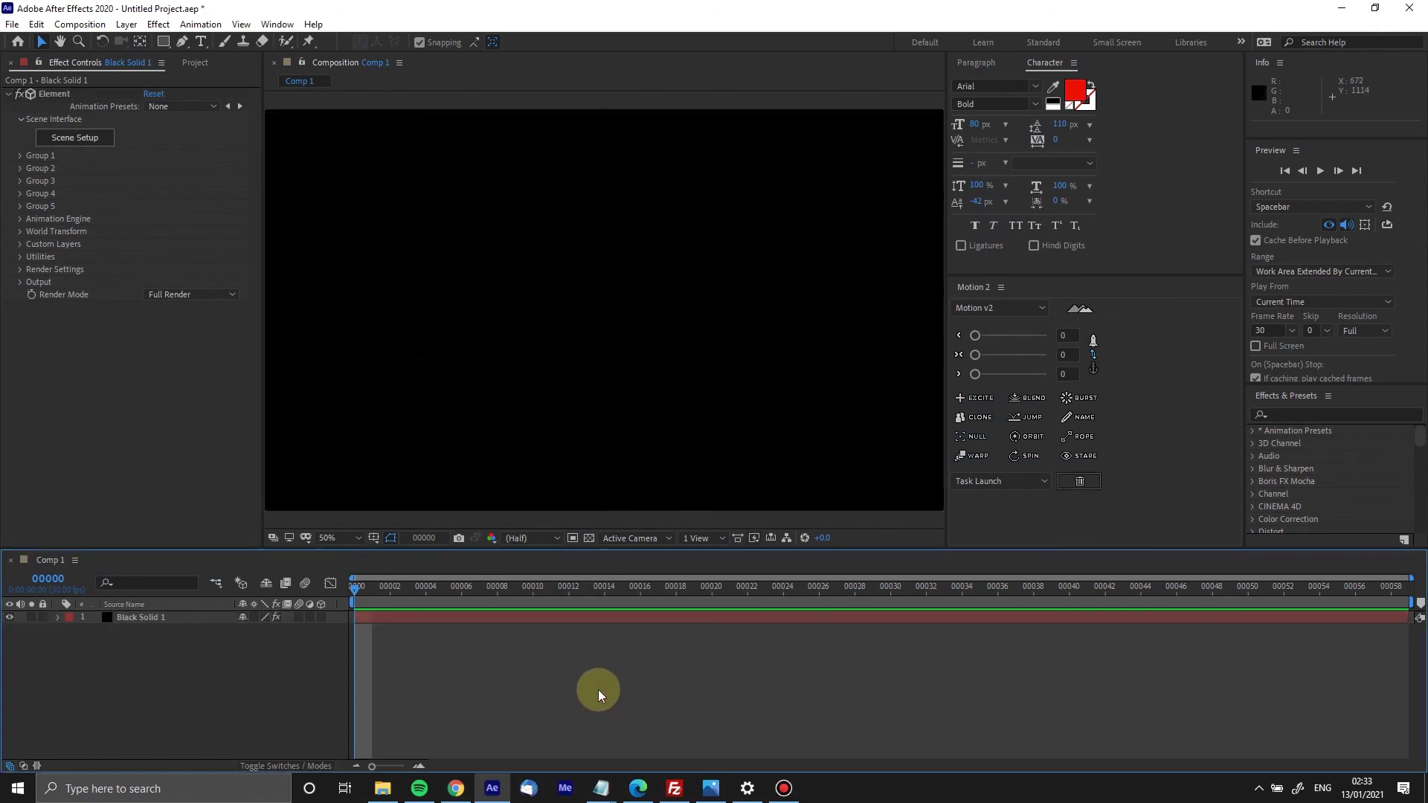